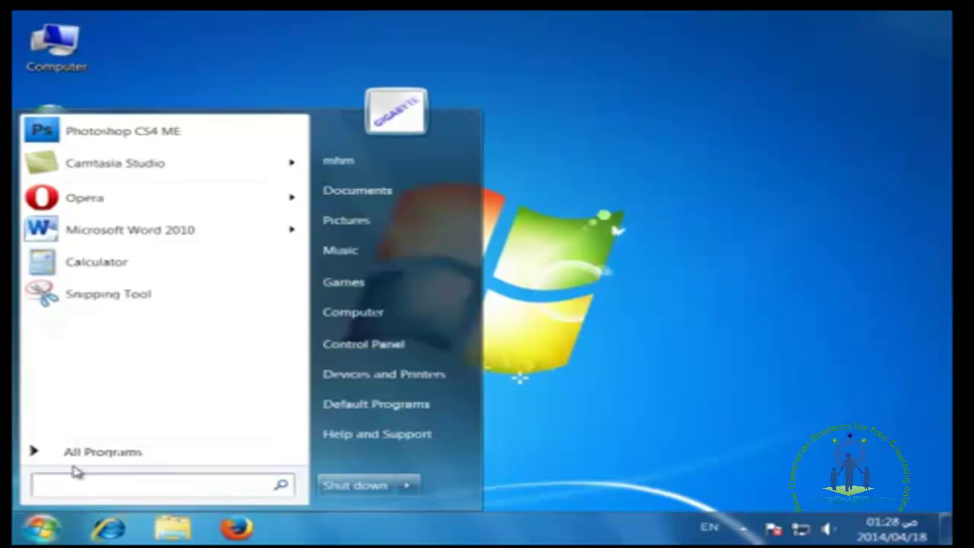
Search the computer's programs for "paint", launch Paint from the results and close it again
{"action": "type", "text": "pa"}
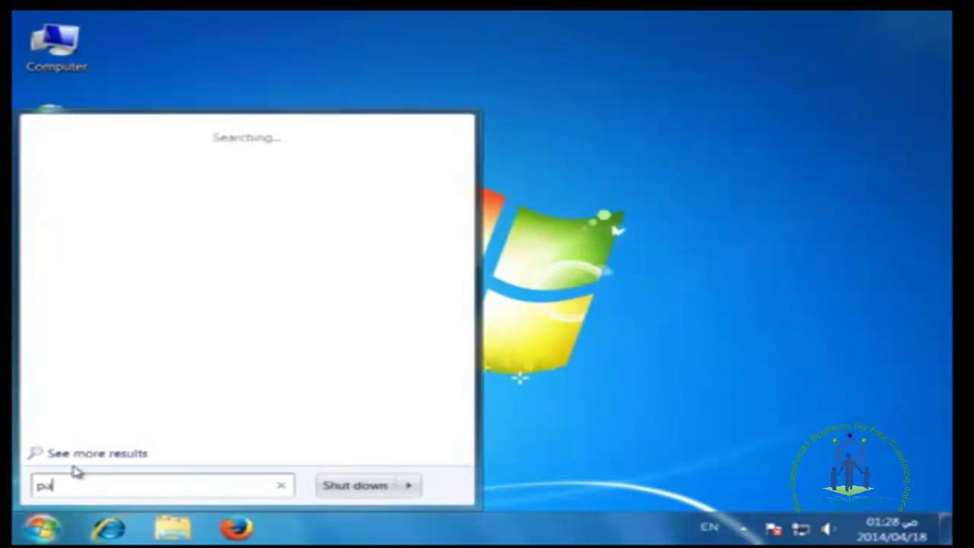
{"action": "type", "text": "int"}
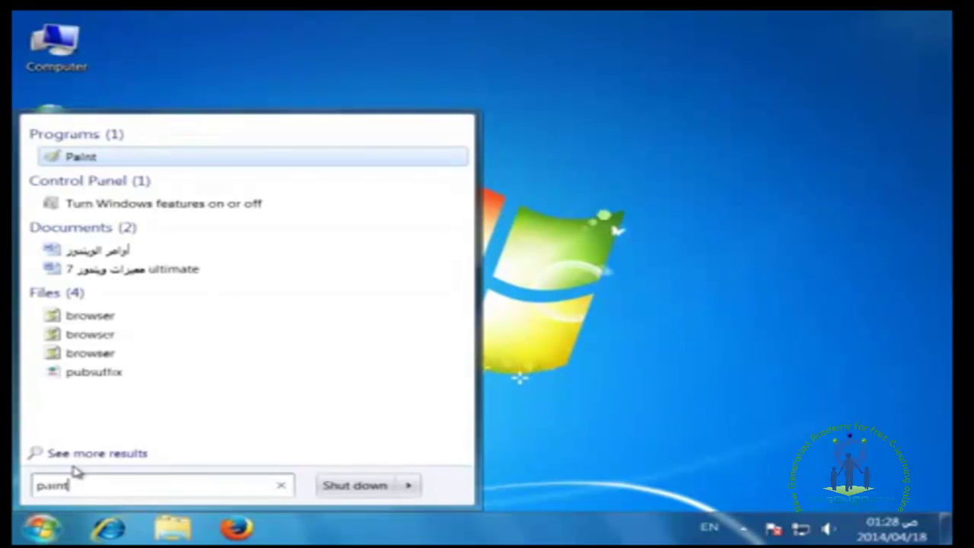
{"action": "left_click", "coordinate": [80, 158]}
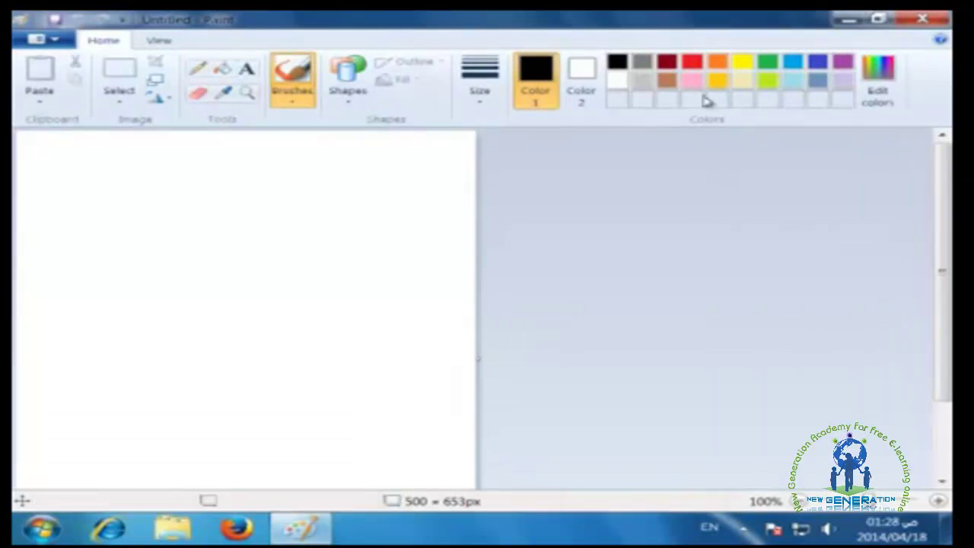
{"action": "left_click", "coordinate": [931, 21]}
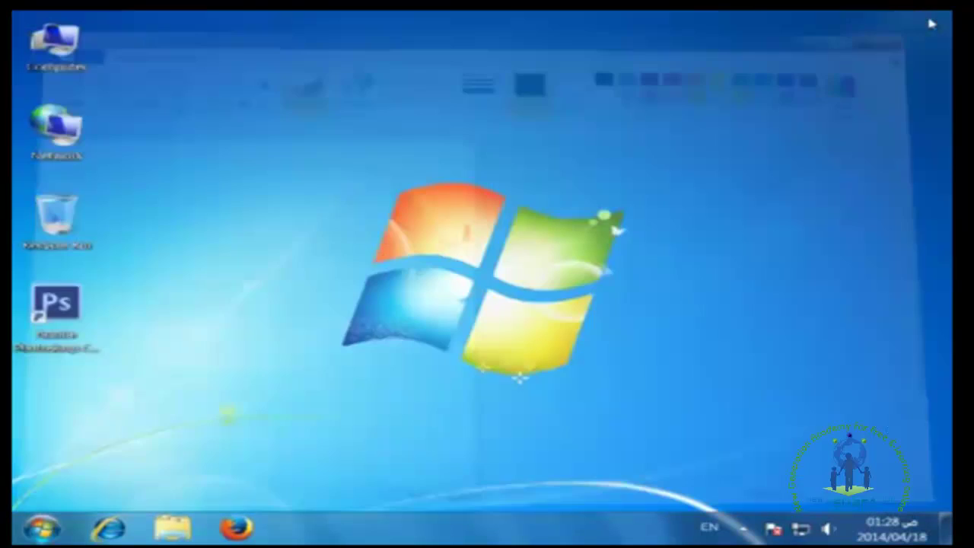
Examine the full list of installed programs and folders, switching between it and the recently used programs
{"action": "left_click", "coordinate": [42, 525]}
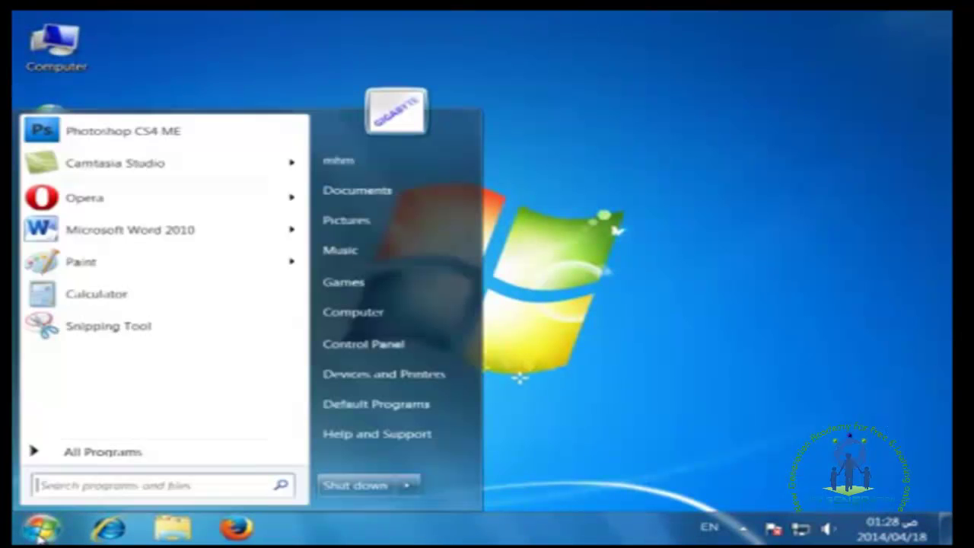
{"action": "left_click", "coordinate": [89, 456]}
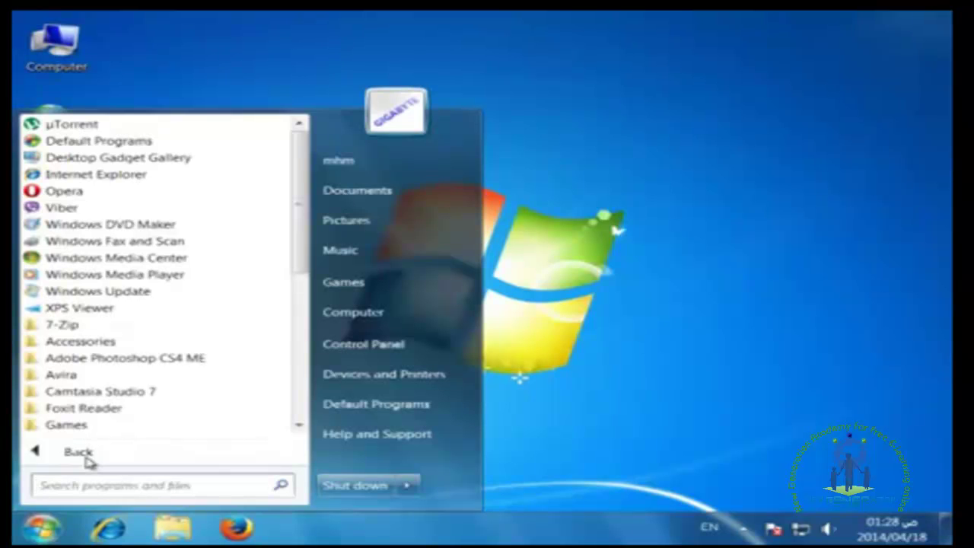
{"action": "scroll", "coordinate": [97, 217], "scroll_direction": "down", "scroll_amount": 5}
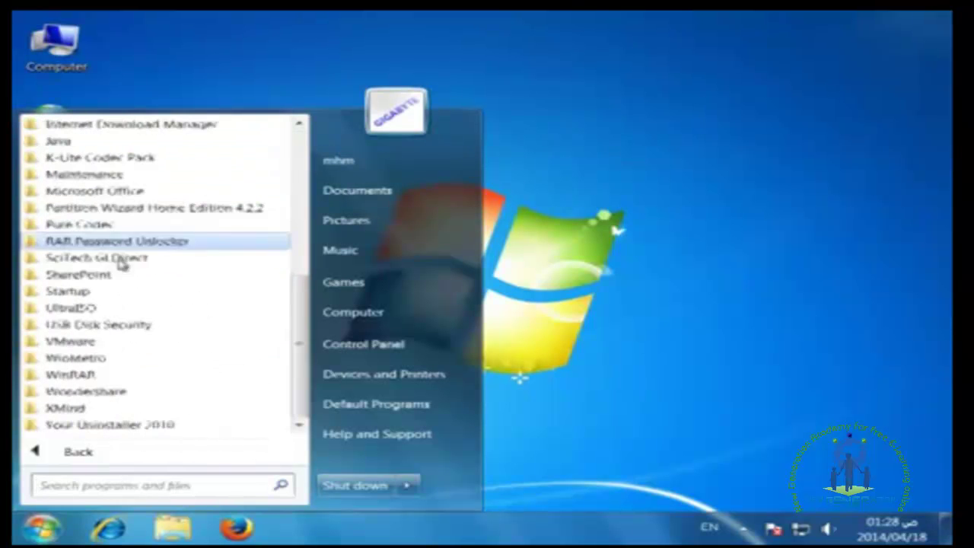
{"action": "left_click", "coordinate": [79, 456]}
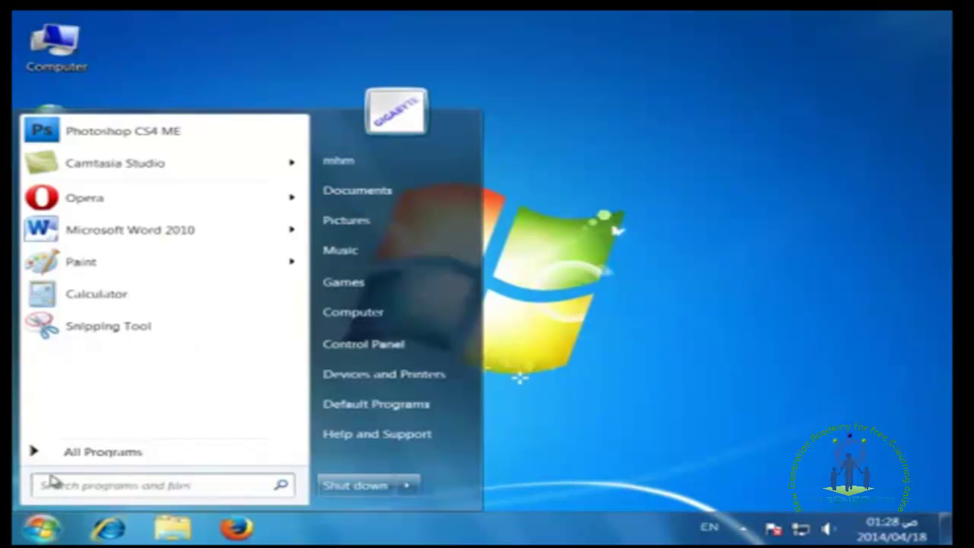
{"action": "left_click", "coordinate": [42, 530]}
{"action": "left_click", "coordinate": [44, 531]}
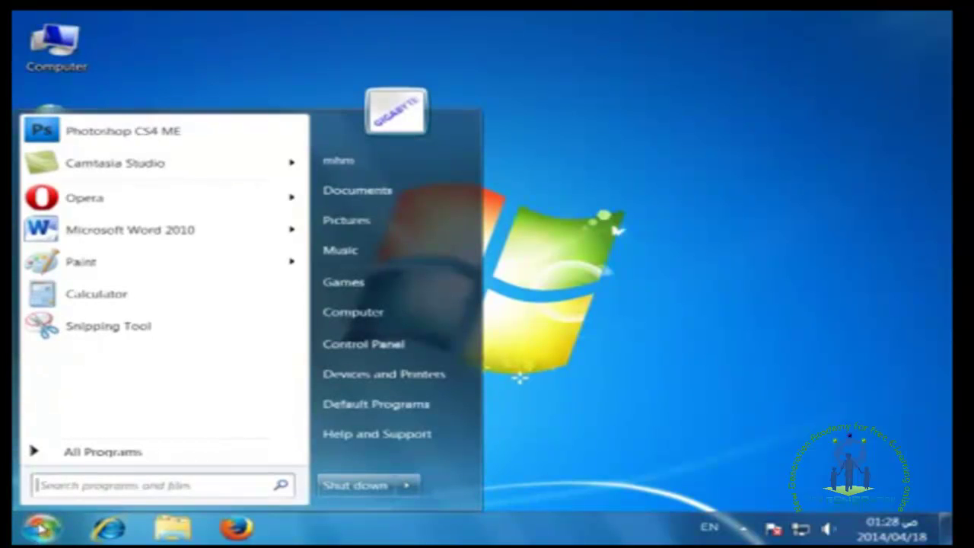
{"action": "left_click", "coordinate": [98, 457]}
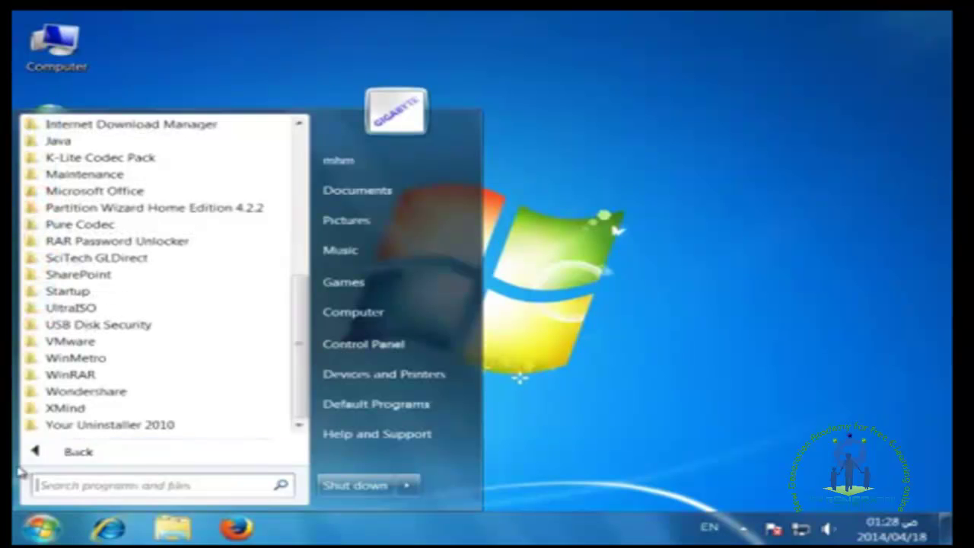
{"action": "left_click", "coordinate": [93, 455]}
{"action": "left_click", "coordinate": [74, 458]}
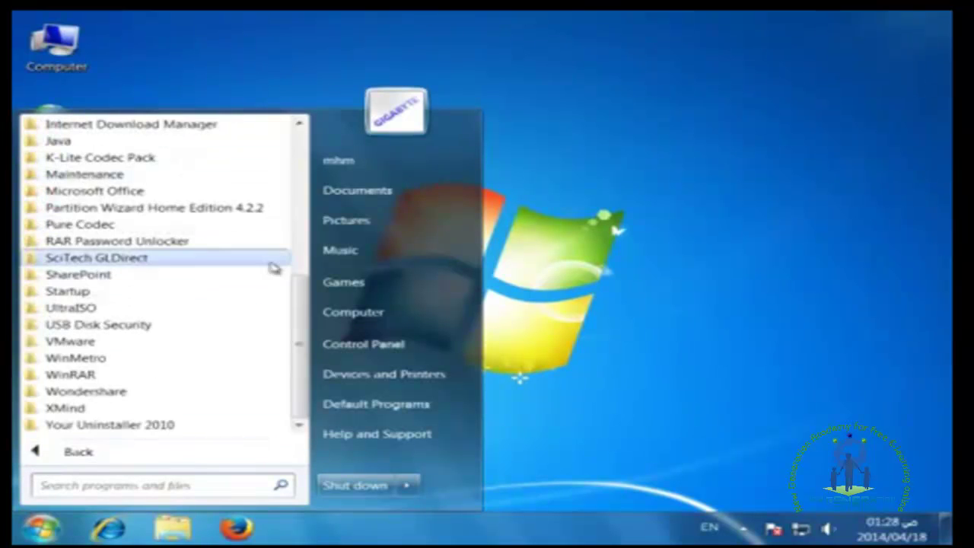
Launch Notepad from the Accessories folder, move its window higher on the desktop and close it
{"action": "left_click_drag", "start_coordinate": [298, 341], "coordinate": [296, 182]}
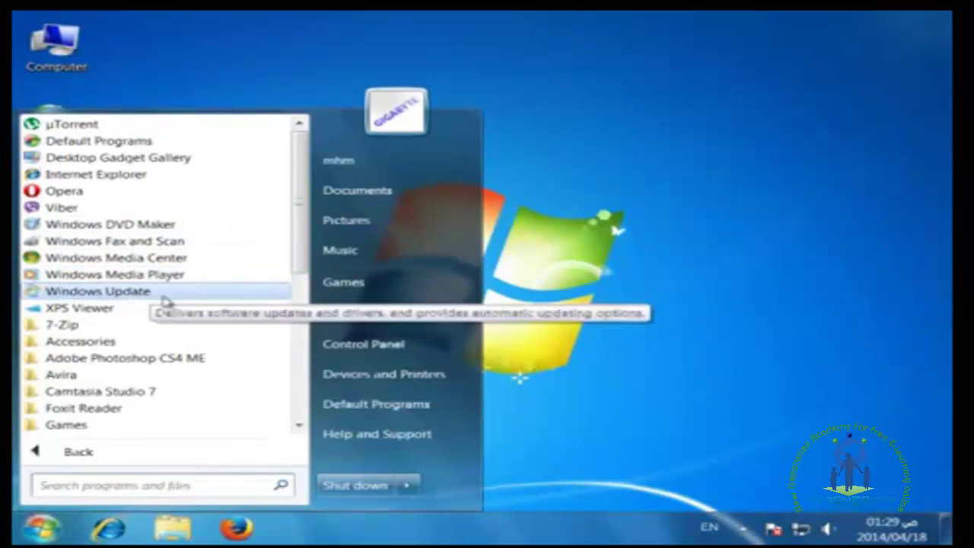
{"action": "left_click", "coordinate": [98, 346]}
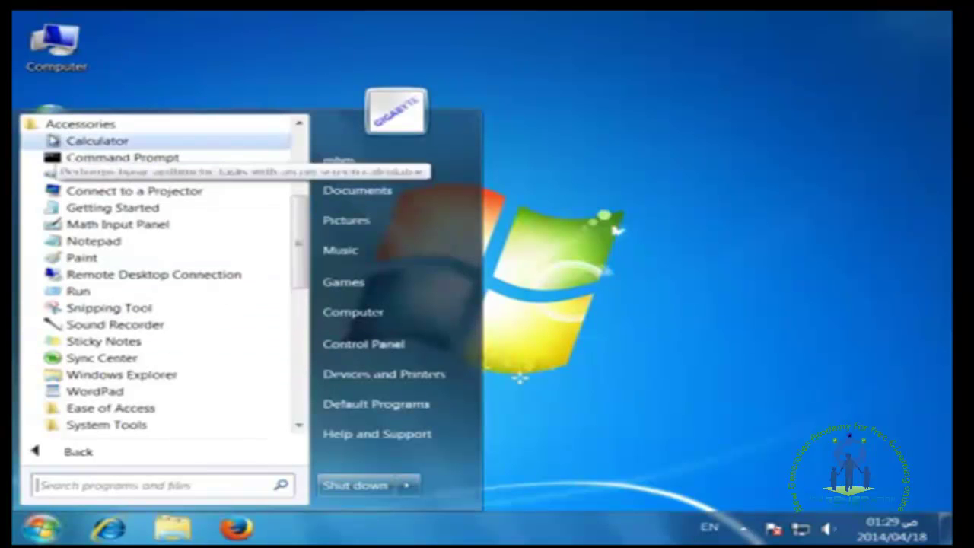
{"action": "left_click", "coordinate": [121, 253]}
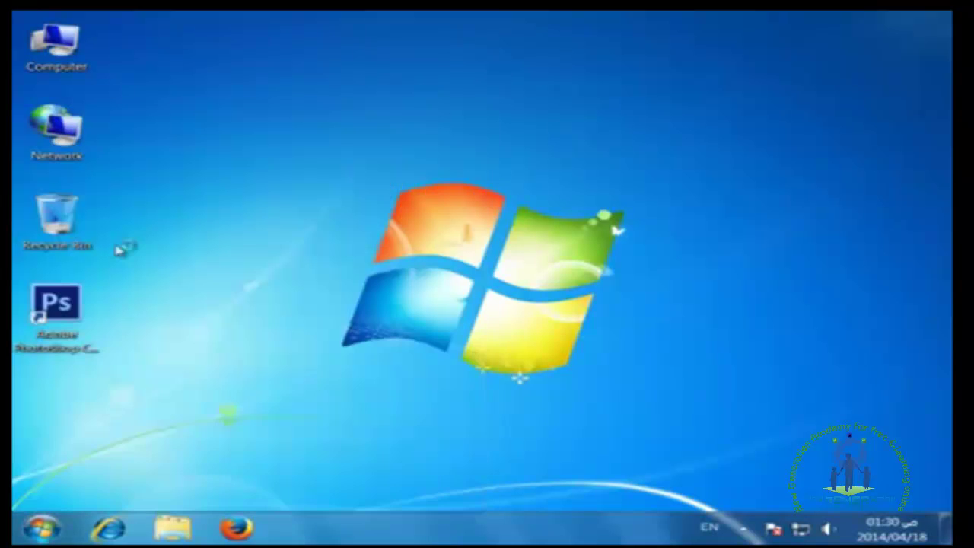
{"action": "left_click_drag", "start_coordinate": [382, 357], "coordinate": [391, 86]}
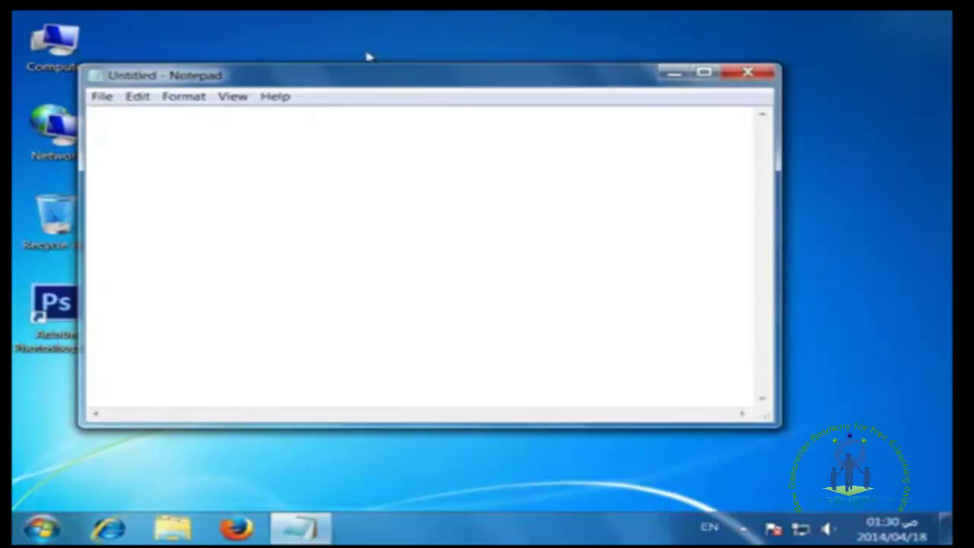
{"action": "left_click", "coordinate": [757, 82]}
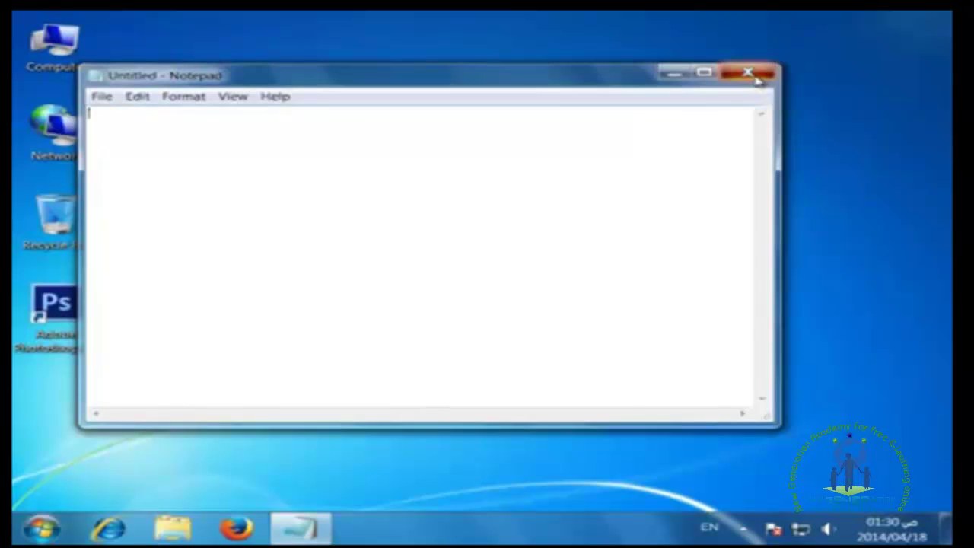
Launch Paint from the Accessories folder in the full program list
{"action": "left_click", "coordinate": [42, 527]}
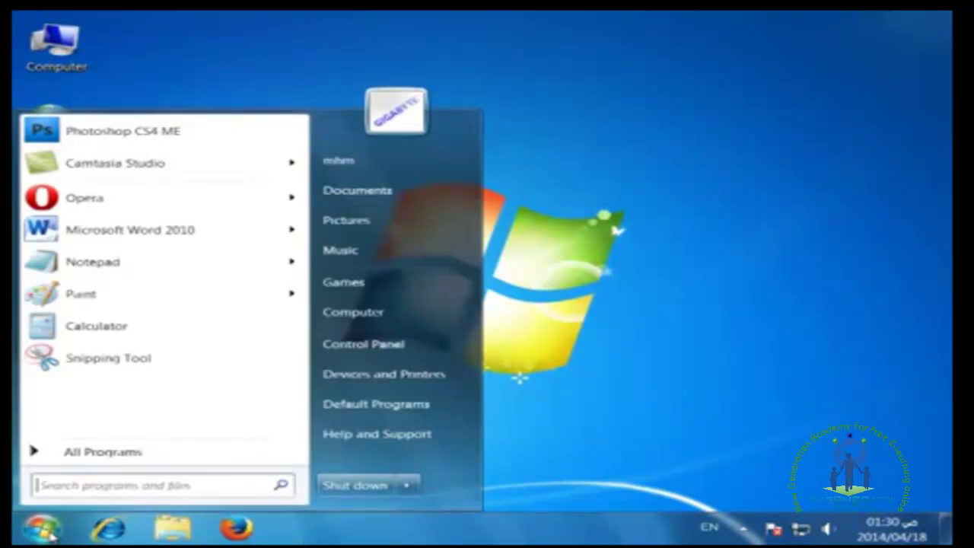
{"action": "left_click", "coordinate": [71, 458]}
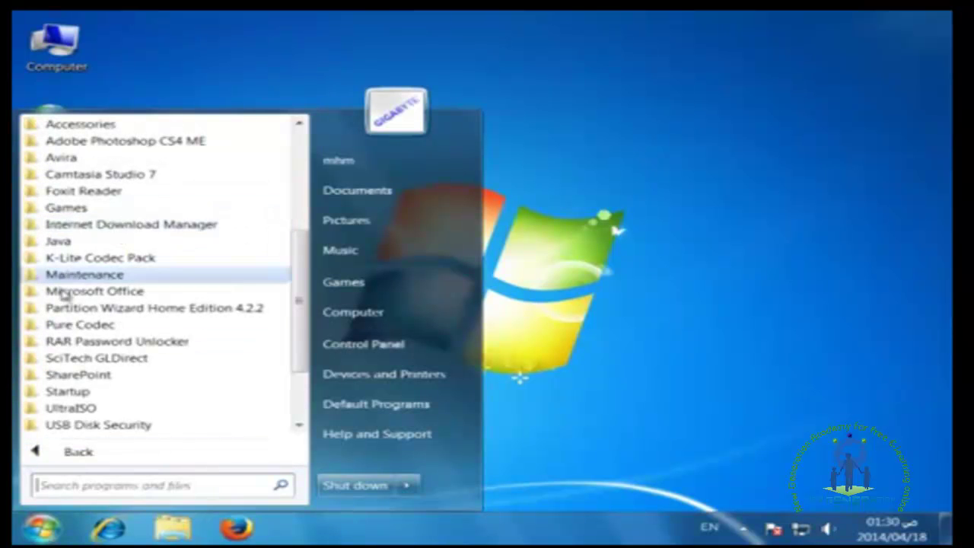
{"action": "scroll", "coordinate": [97, 189], "scroll_direction": "up", "scroll_amount": 4}
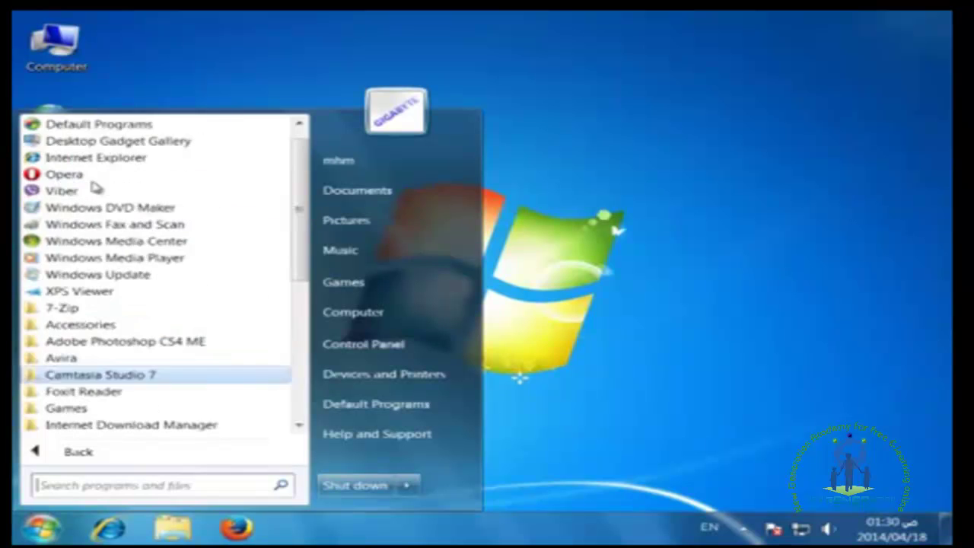
{"action": "left_click", "coordinate": [127, 325]}
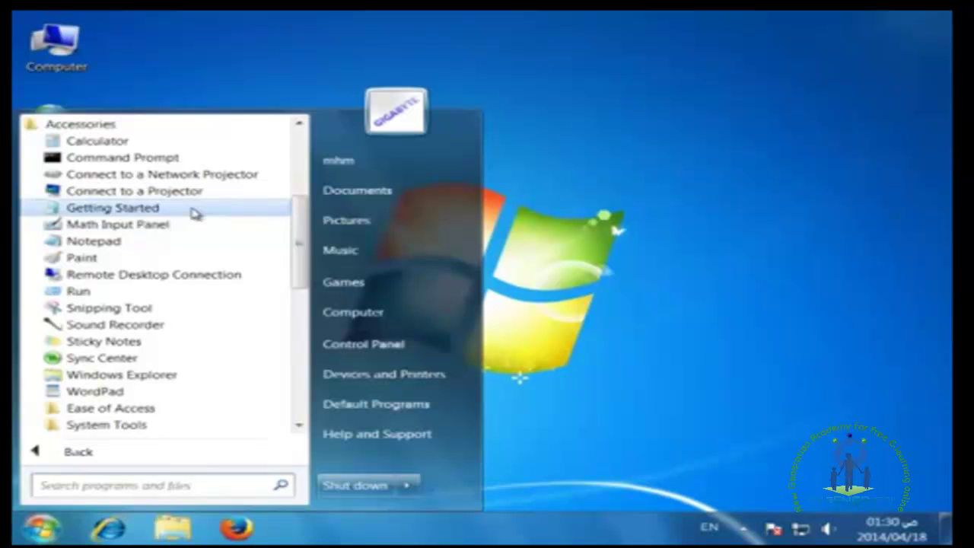
{"action": "left_click", "coordinate": [120, 263]}
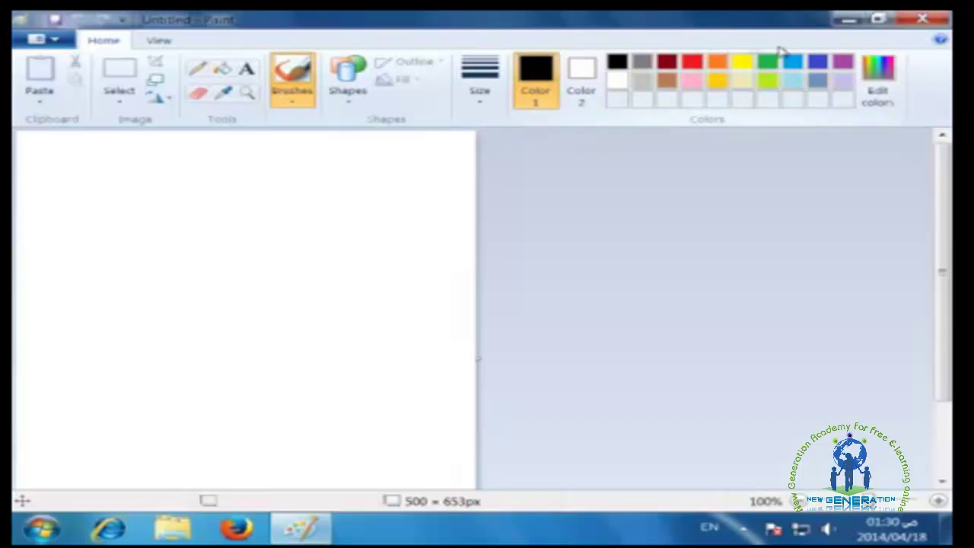
Examine Paint's brush types, line thickness choices and Color 2 option without drawing, and close Paint
{"action": "left_click", "coordinate": [292, 103]}
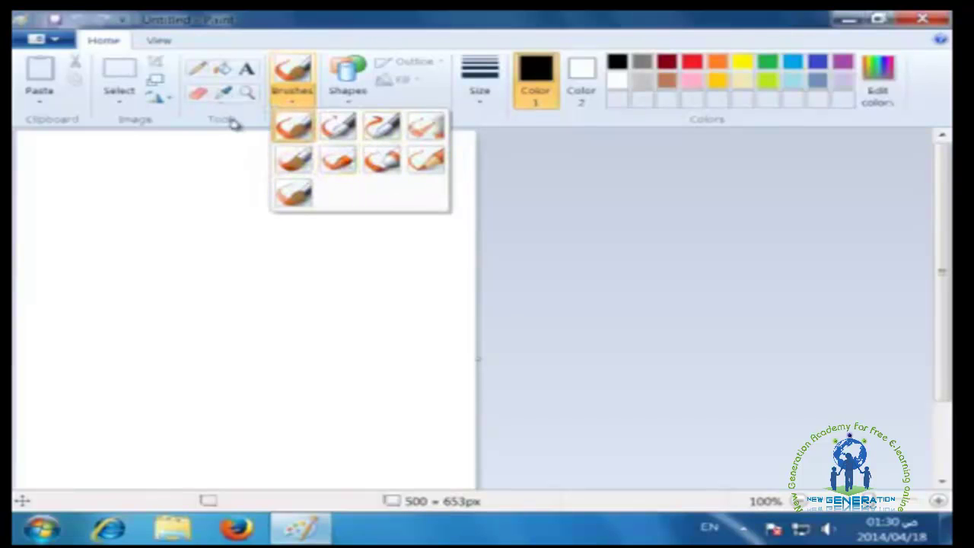
{"action": "left_click", "coordinate": [190, 124]}
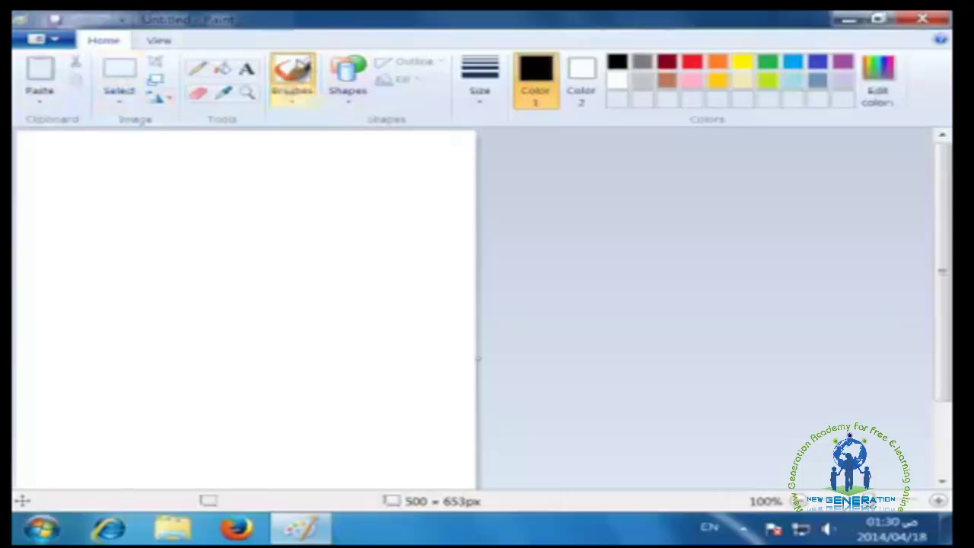
{"action": "left_click", "coordinate": [294, 73]}
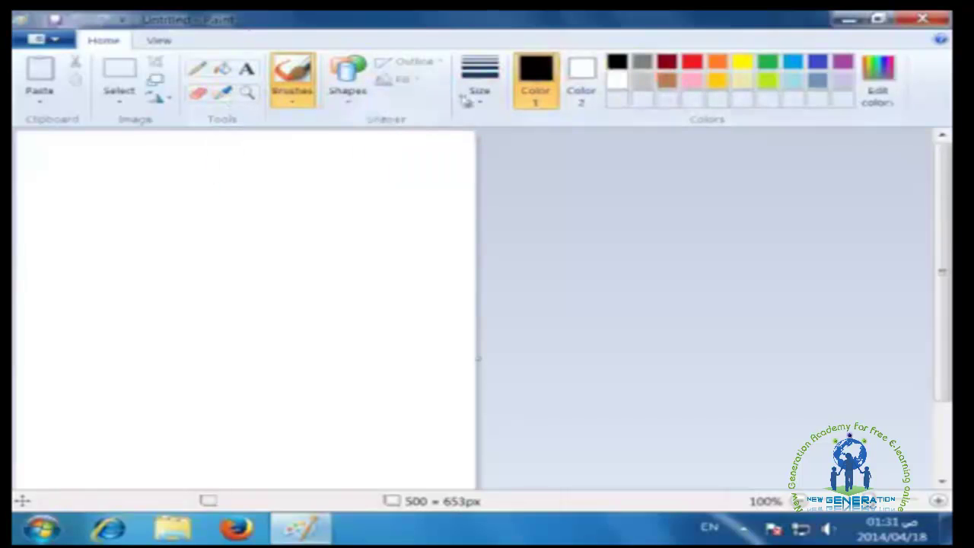
{"action": "left_click", "coordinate": [481, 105]}
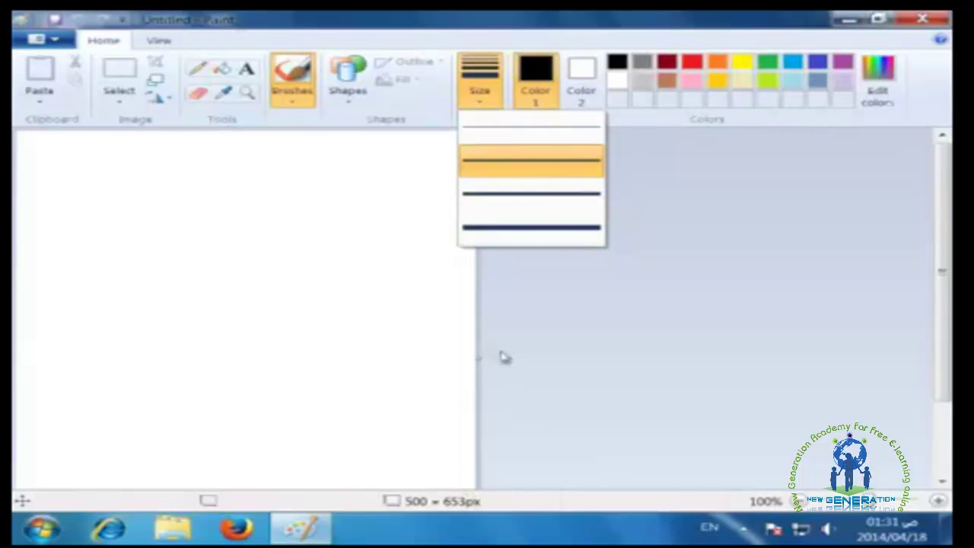
{"action": "left_click", "coordinate": [560, 282]}
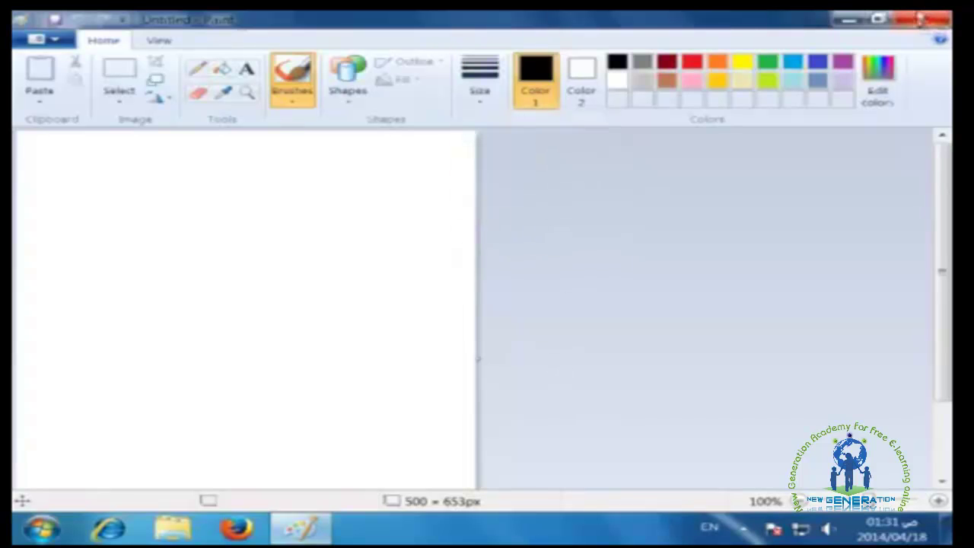
{"action": "left_click", "coordinate": [583, 90]}
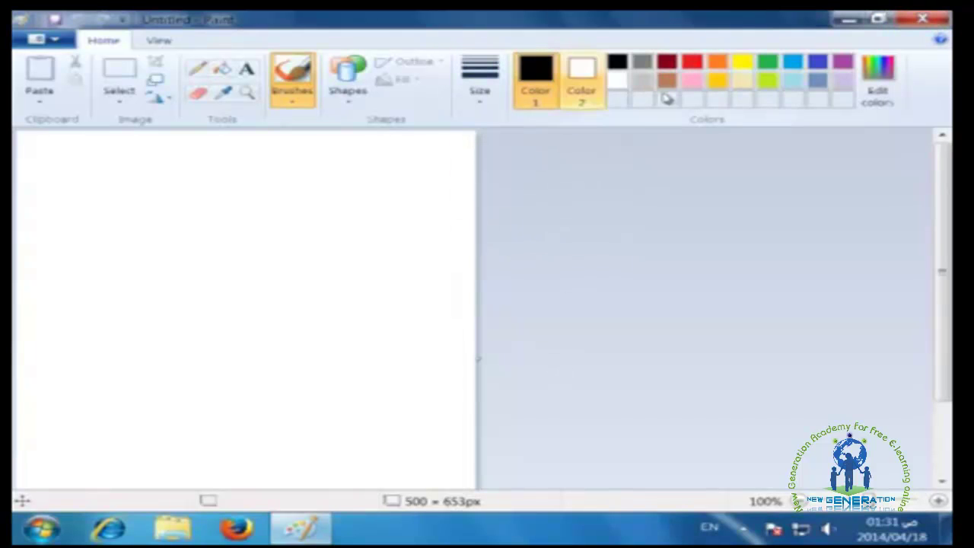
{"action": "left_click", "coordinate": [923, 18]}
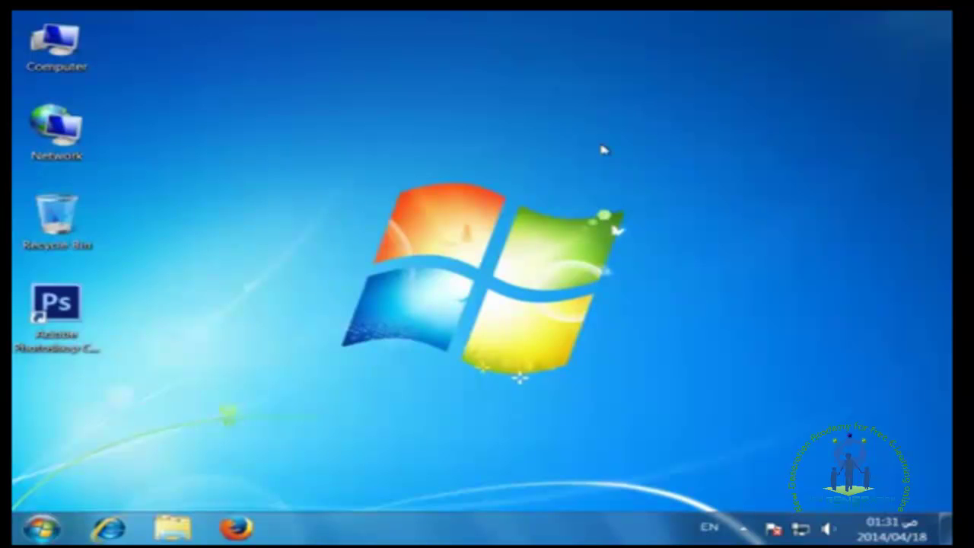
Examine the programs in the Accessories folder and return to the recently used programs list
{"action": "left_click", "coordinate": [42, 528]}
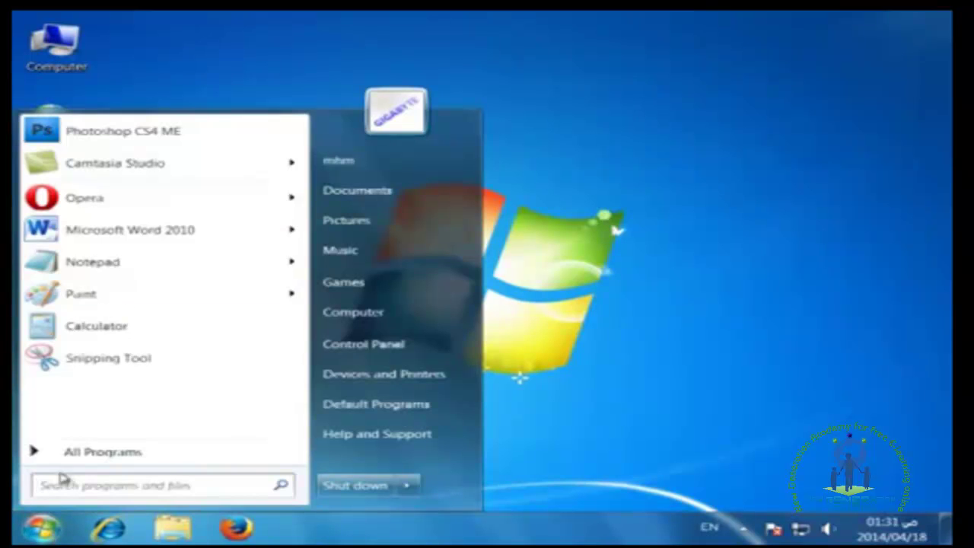
{"action": "left_click", "coordinate": [101, 457]}
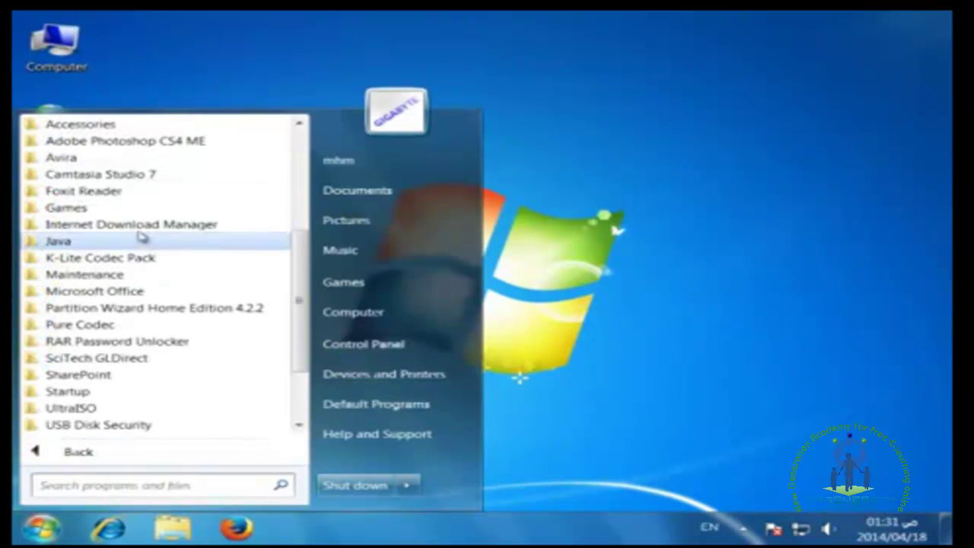
{"action": "scroll", "coordinate": [139, 231], "scroll_direction": "up", "scroll_amount": 3}
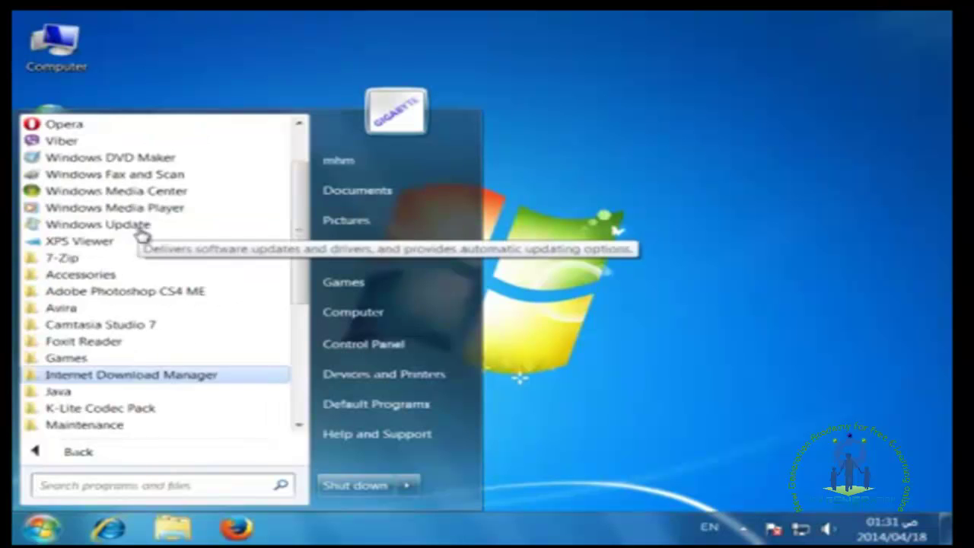
{"action": "left_click", "coordinate": [135, 277]}
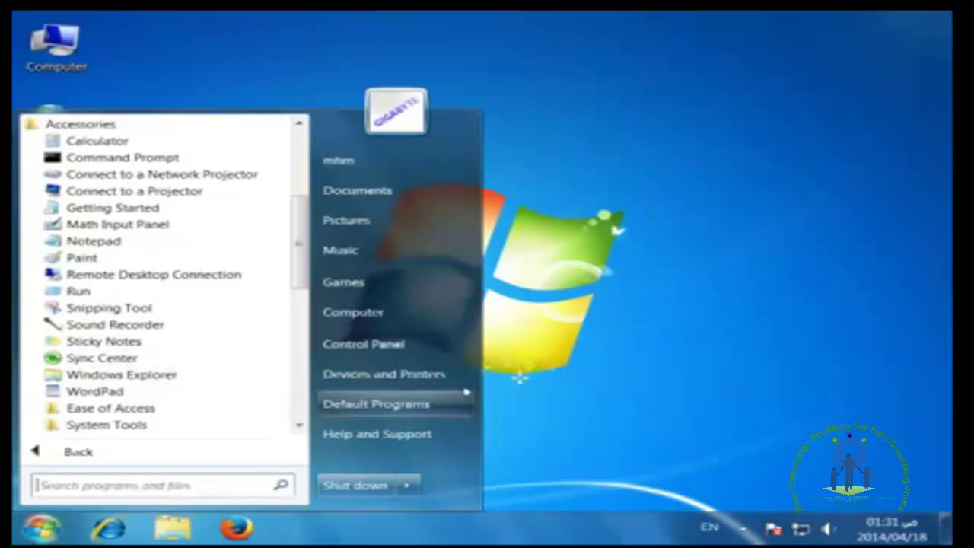
{"action": "left_click", "coordinate": [75, 453]}
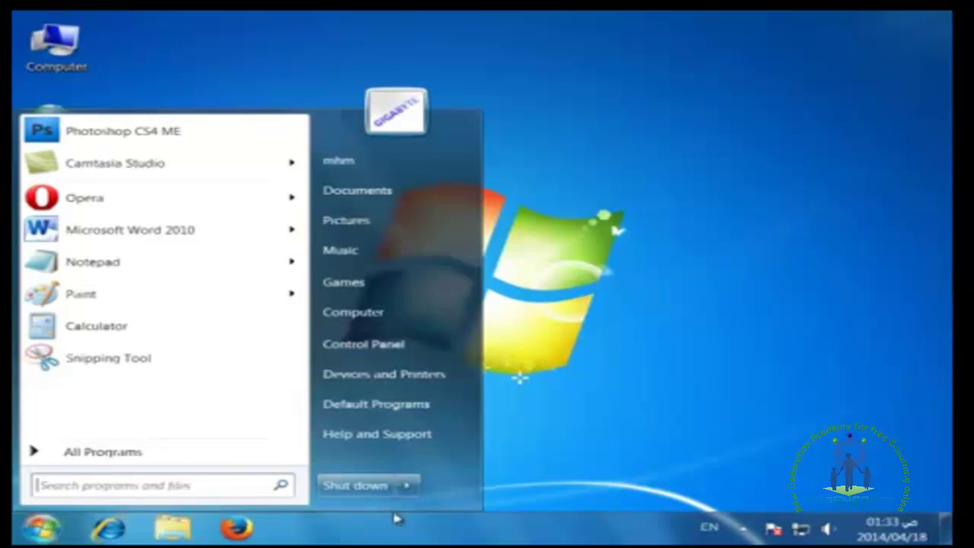
Show the alternatives to shutting down, such as Switch user, Log off, Lock, Restart and Sleep
{"action": "left_click", "coordinate": [411, 491]}
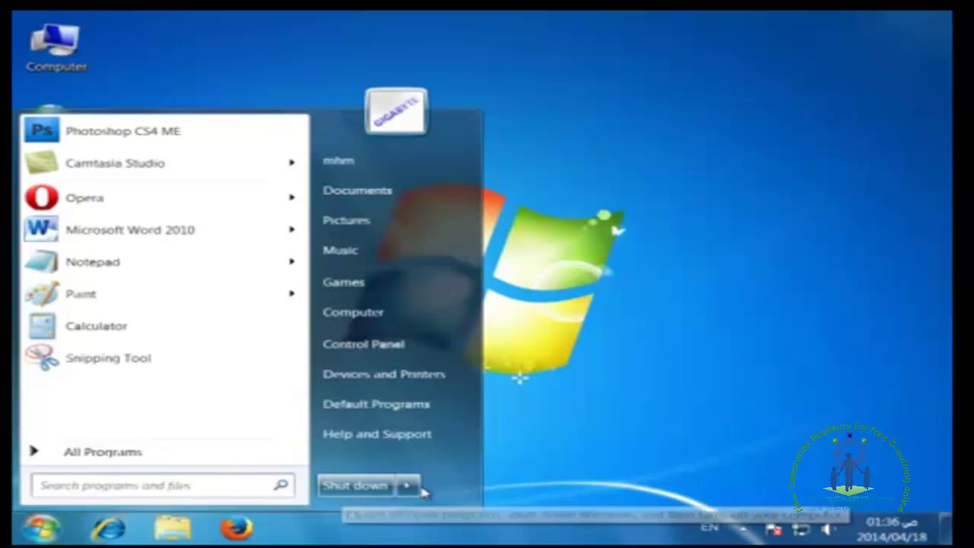
{"action": "mouse_move", "coordinate": [411, 486]}
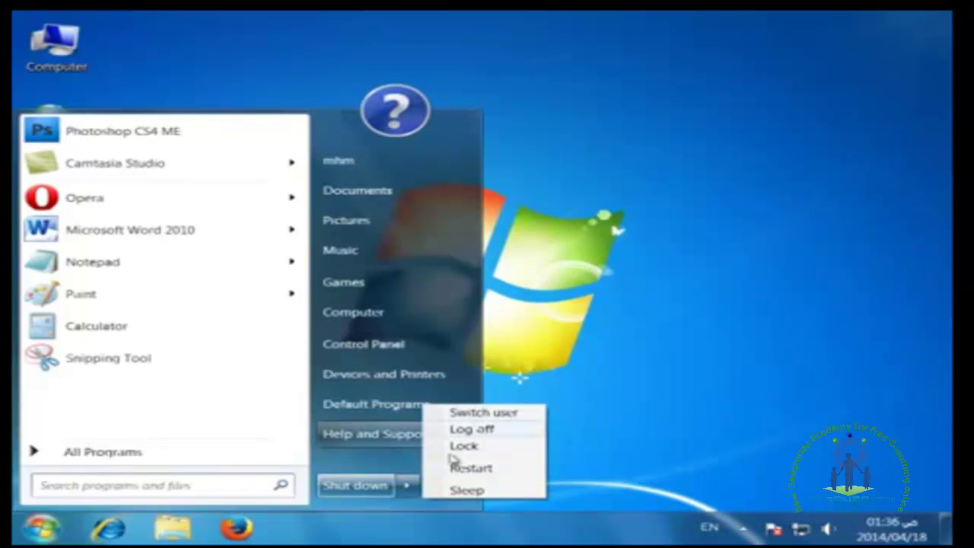
Set the Start menu's power button action to Switch user and check the changed button and its alternatives in the Start menu
{"action": "left_click", "coordinate": [378, 539]}
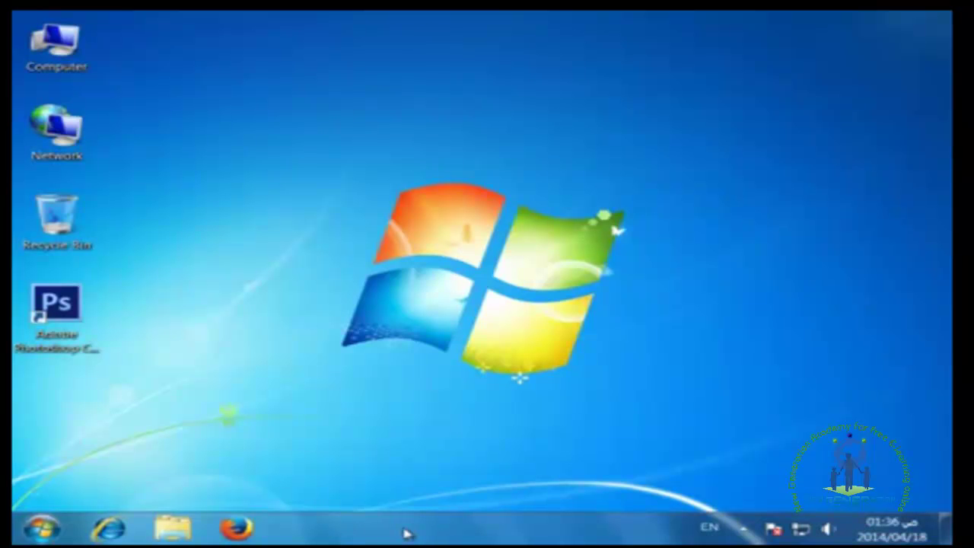
{"action": "right_click", "coordinate": [406, 533]}
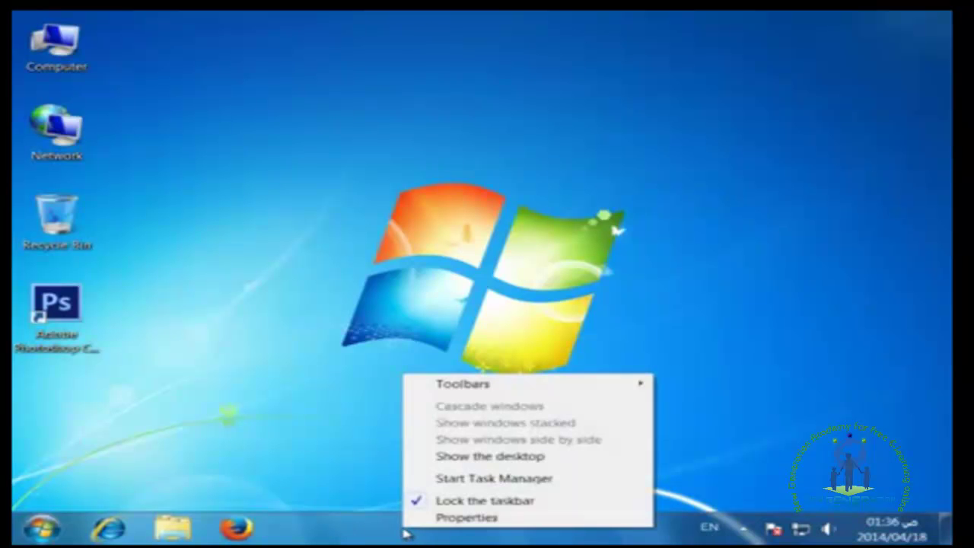
{"action": "left_click", "coordinate": [453, 520]}
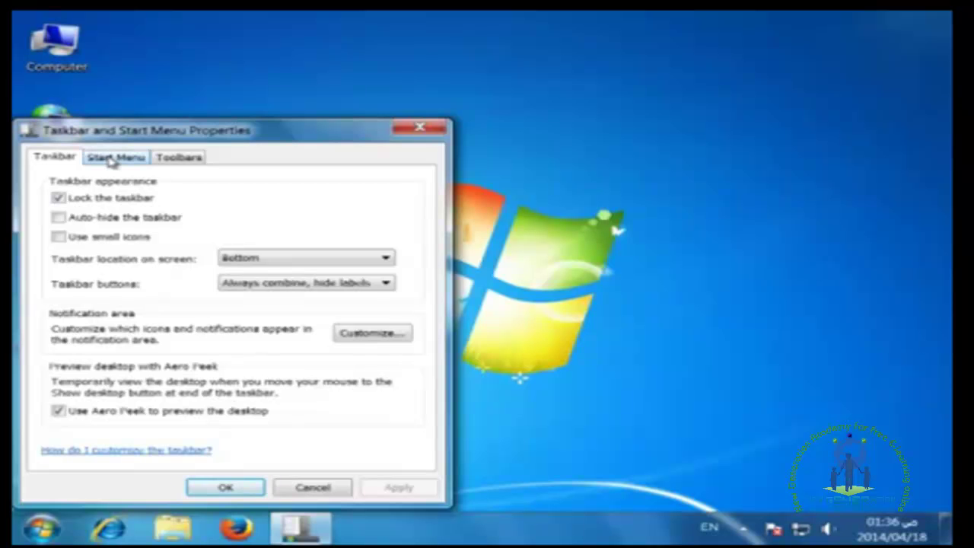
{"action": "left_click", "coordinate": [112, 161]}
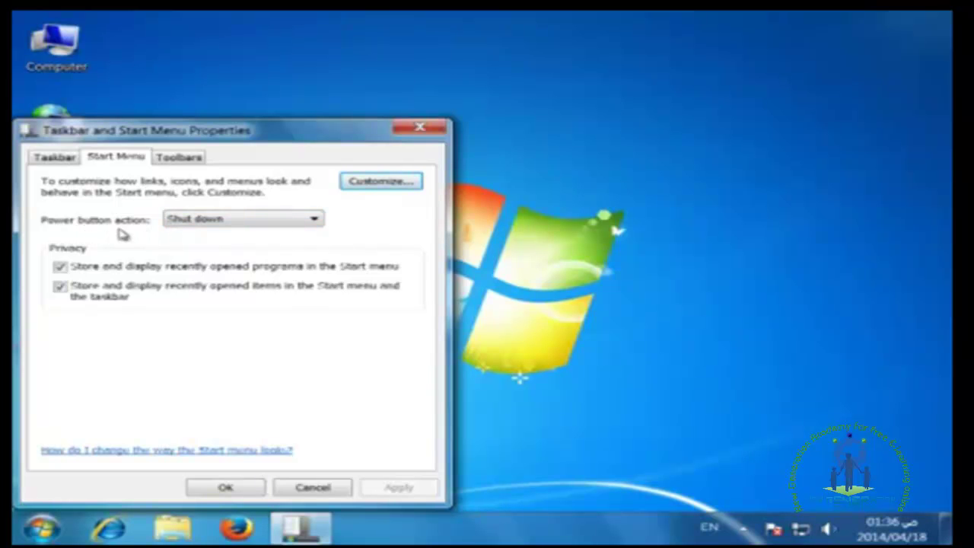
{"action": "left_click", "coordinate": [235, 220]}
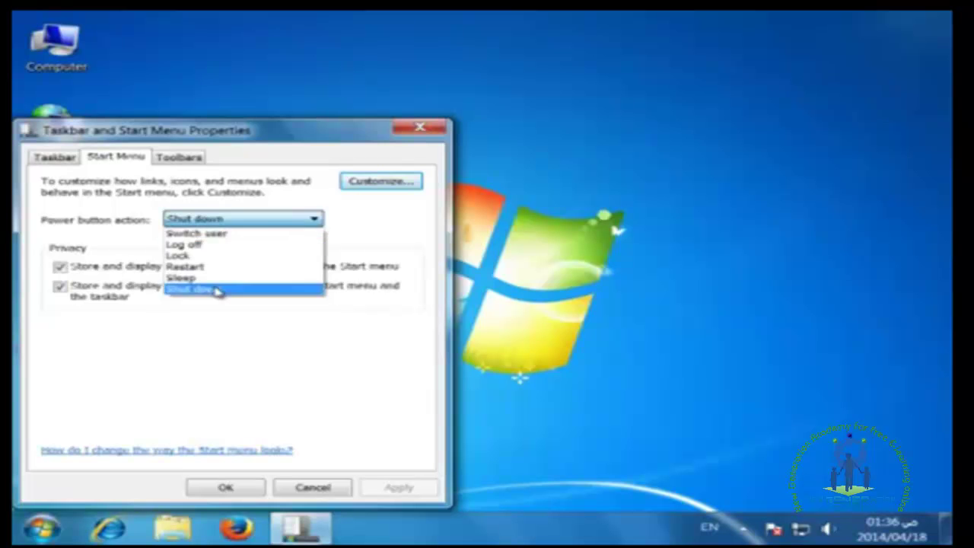
{"action": "left_click", "coordinate": [313, 220]}
{"action": "left_click", "coordinate": [313, 220]}
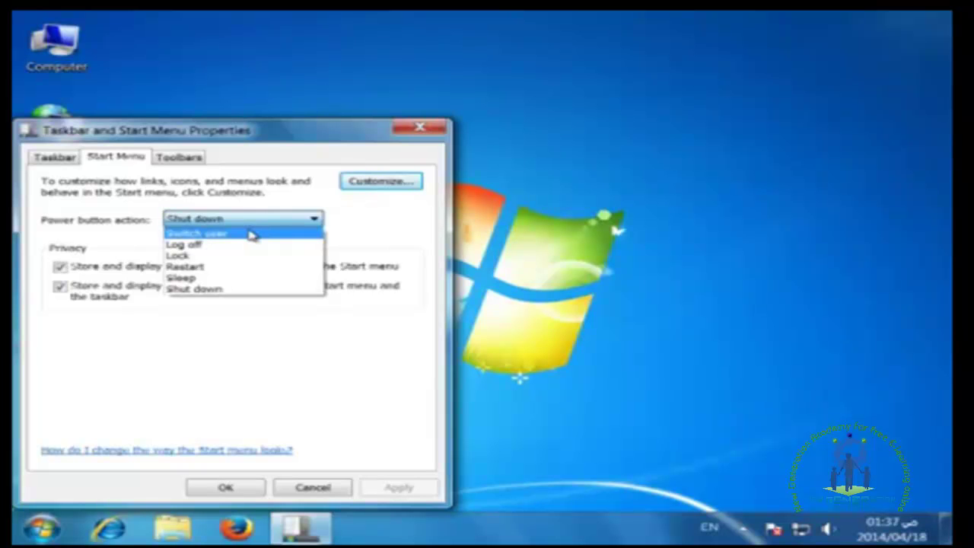
{"action": "left_click", "coordinate": [252, 236]}
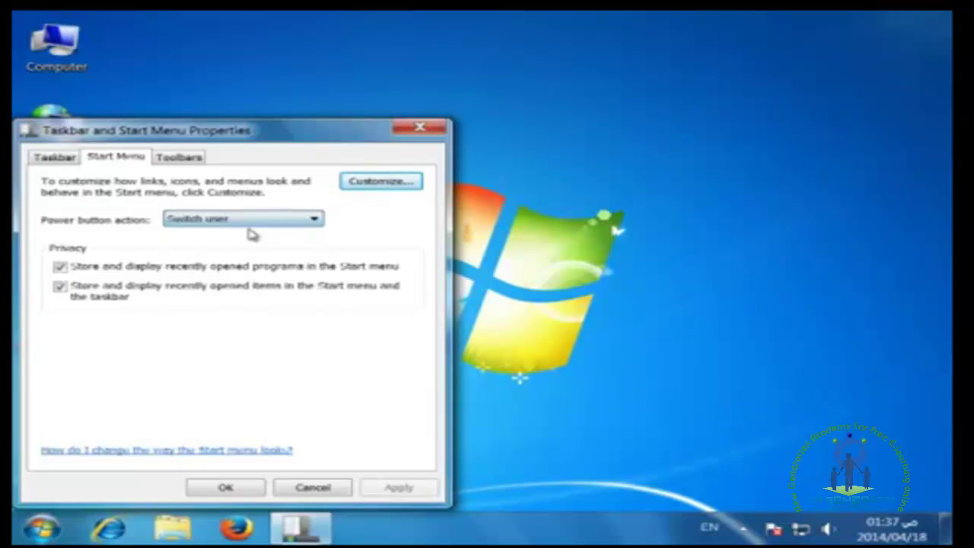
{"action": "left_click", "coordinate": [252, 490]}
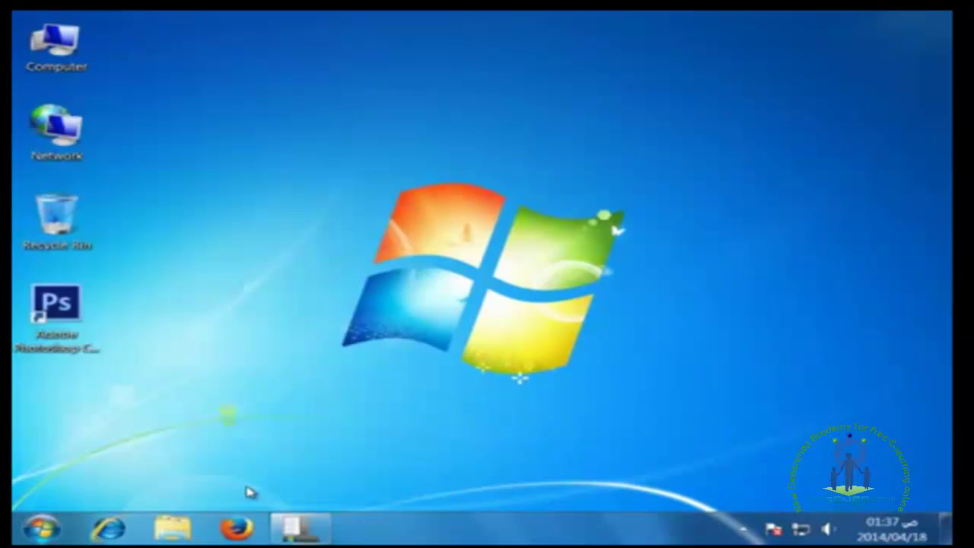
{"action": "left_click", "coordinate": [44, 533]}
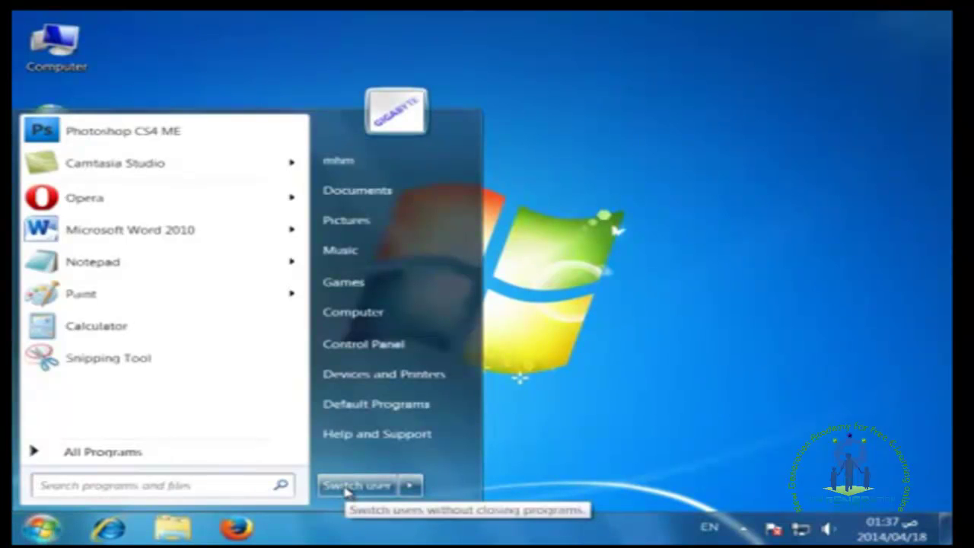
{"action": "left_click", "coordinate": [409, 487]}
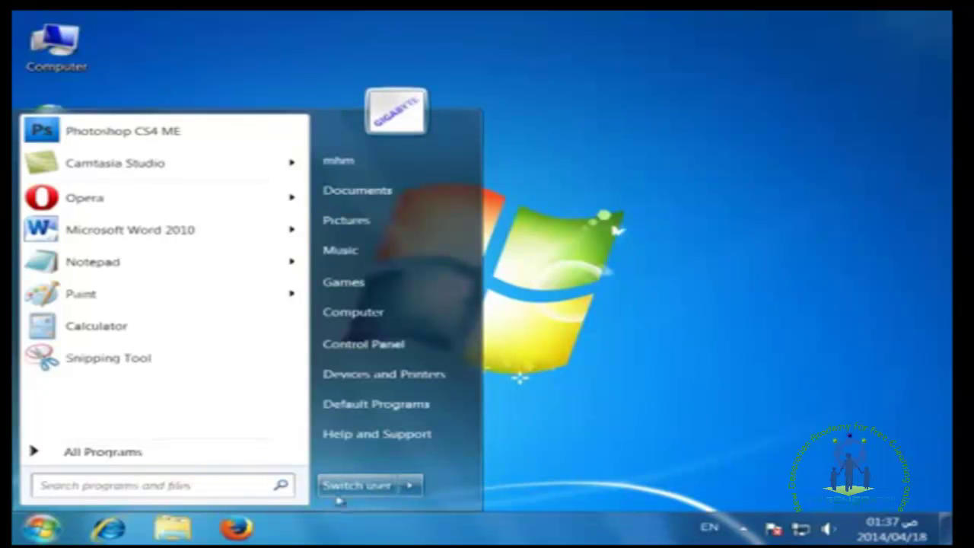
Set the Start menu's power button action to Restart and check the button in the Start menu
{"action": "right_click", "coordinate": [353, 532]}
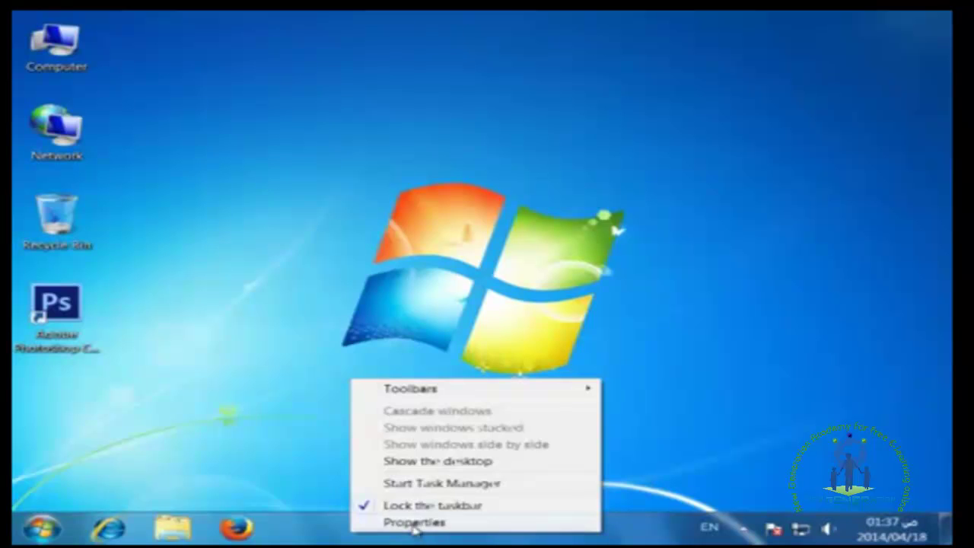
{"action": "left_click", "coordinate": [414, 524]}
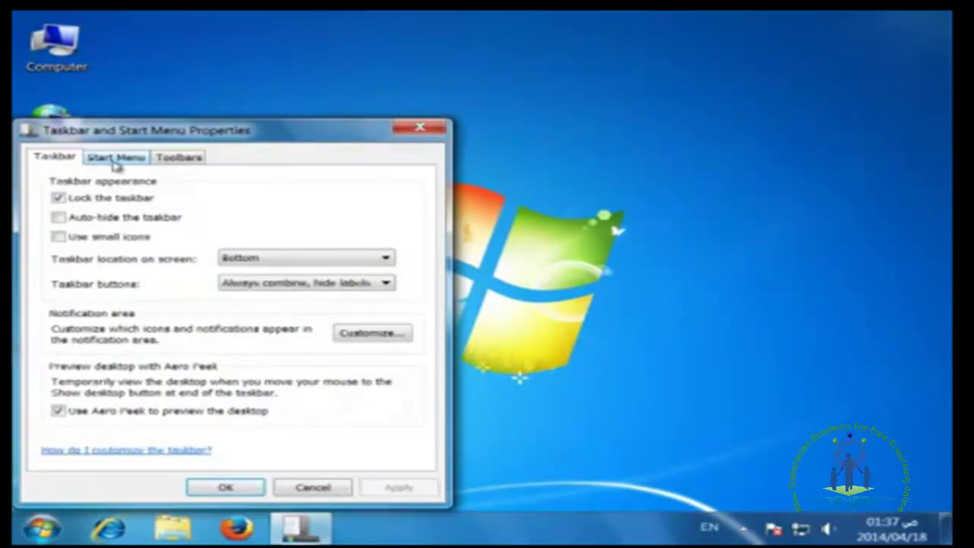
{"action": "left_click", "coordinate": [116, 160]}
{"action": "left_click", "coordinate": [301, 222]}
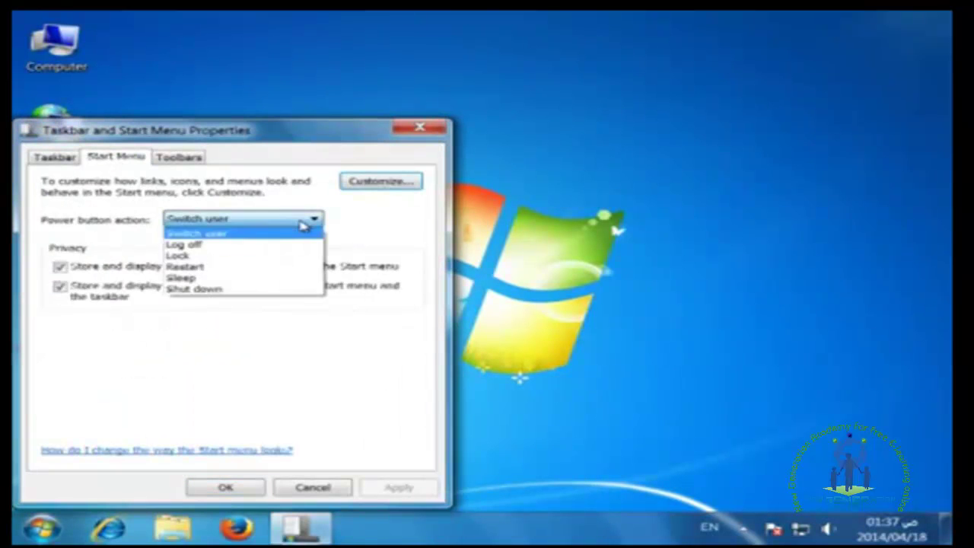
{"action": "left_click", "coordinate": [261, 268]}
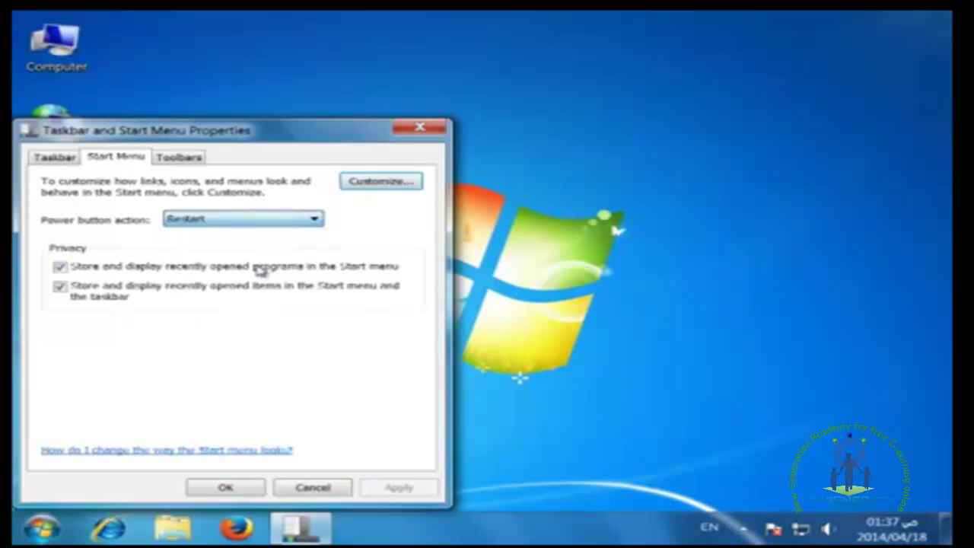
{"action": "left_click", "coordinate": [247, 492]}
{"action": "key", "text": "super"}
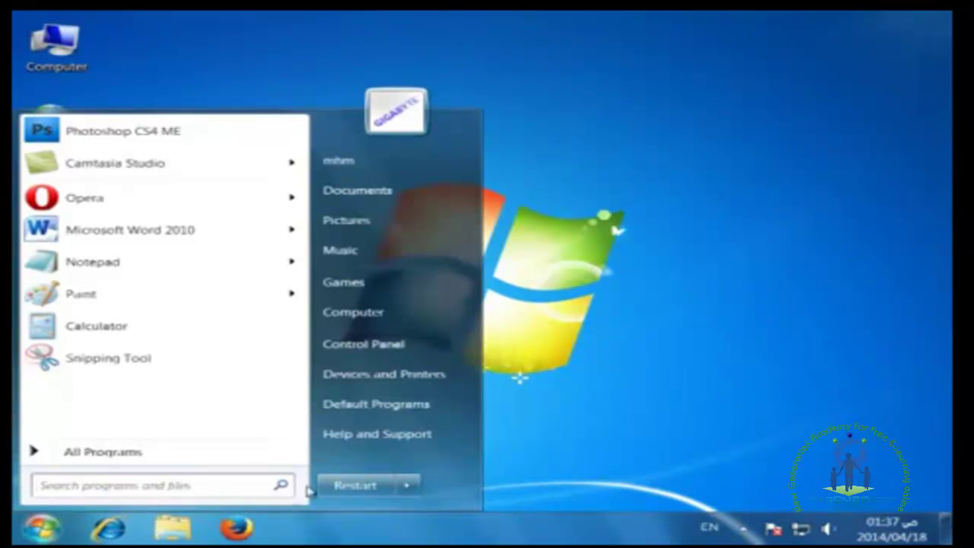
{"action": "left_click", "coordinate": [353, 536]}
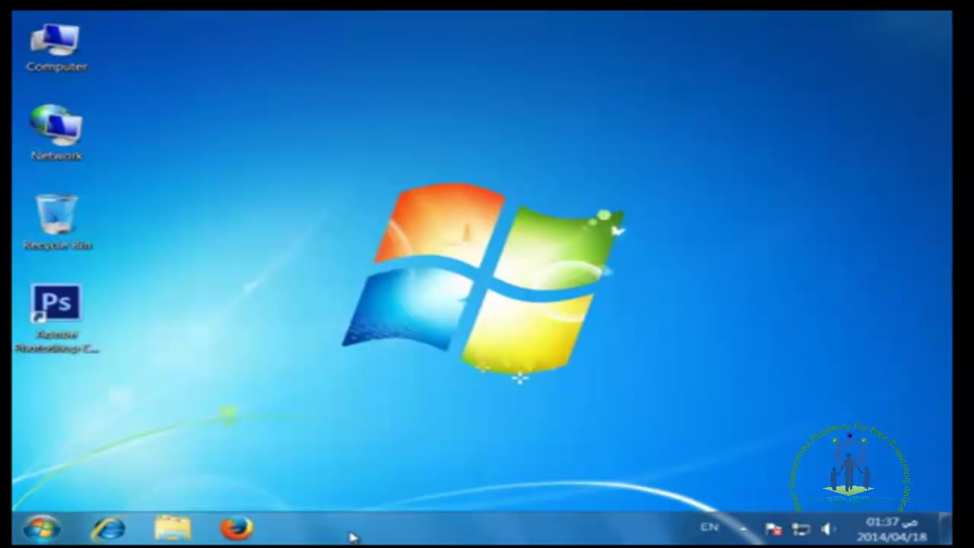
Set the Start menu's power button action back to Shut down and check the button in the Start menu
{"action": "right_click", "coordinate": [353, 536]}
{"action": "left_click", "coordinate": [413, 523]}
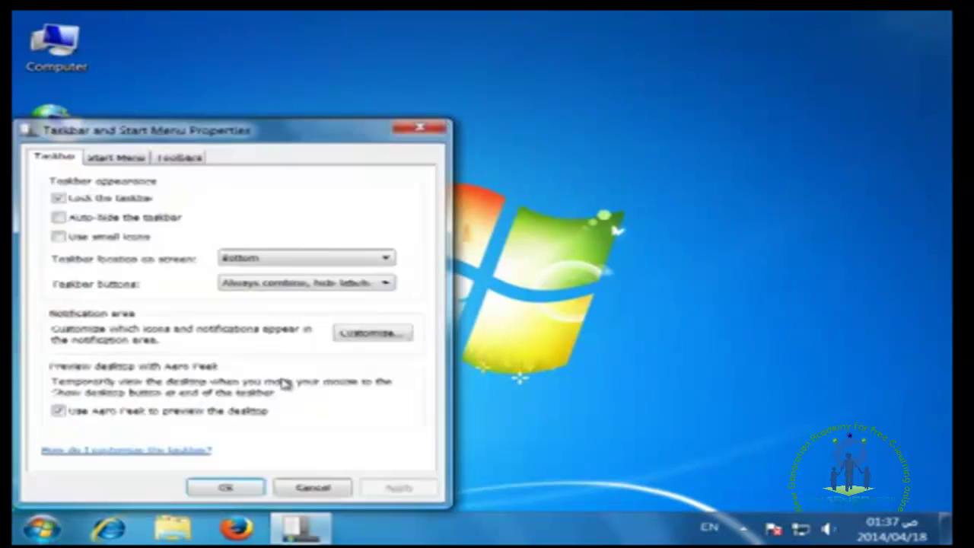
{"action": "left_click", "coordinate": [97, 160]}
{"action": "left_click", "coordinate": [235, 221]}
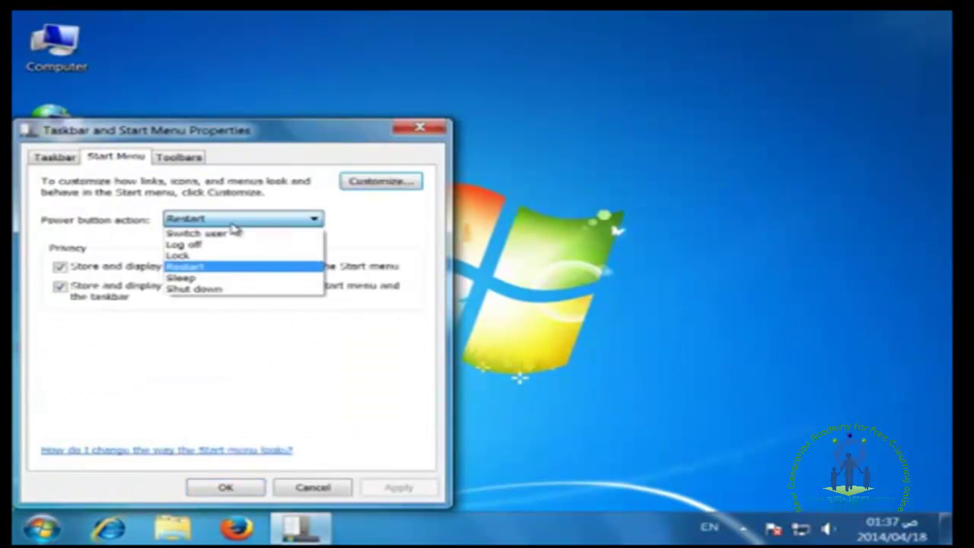
{"action": "left_click", "coordinate": [243, 290]}
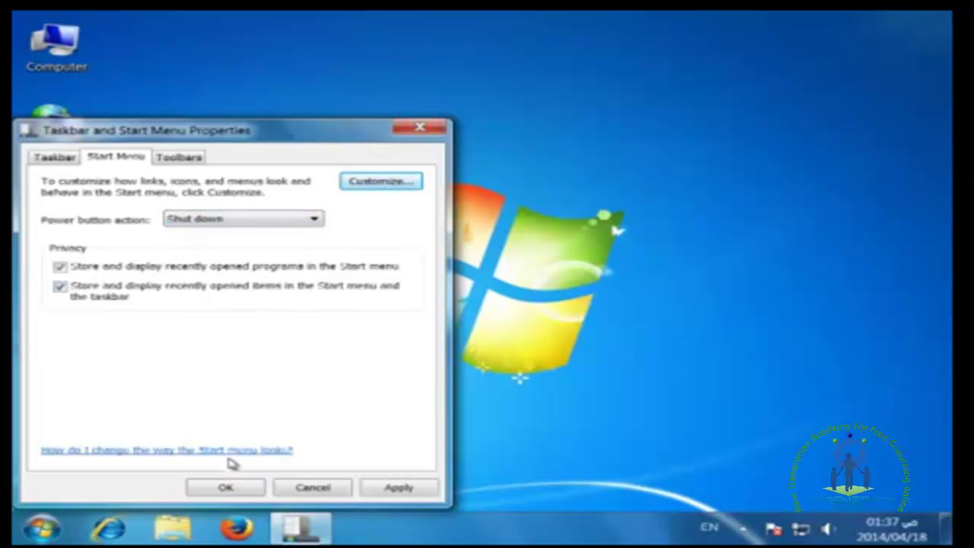
{"action": "left_click", "coordinate": [216, 490]}
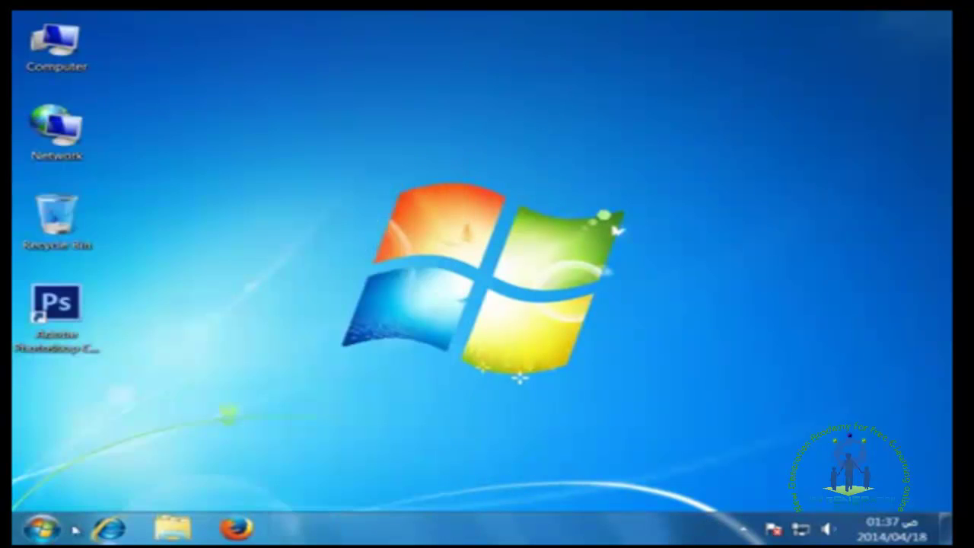
{"action": "left_click", "coordinate": [48, 528]}
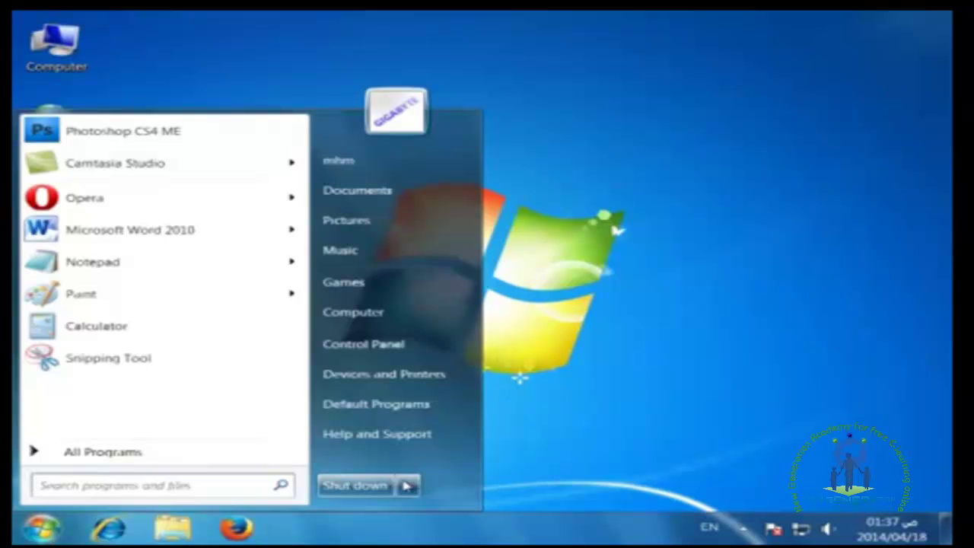
{"action": "left_click", "coordinate": [405, 485]}
{"action": "left_click", "coordinate": [434, 512]}
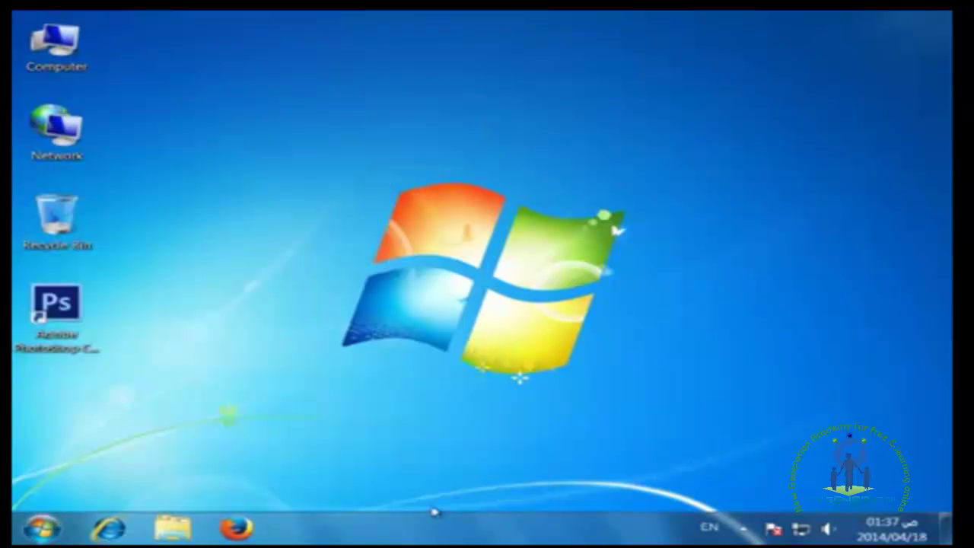
Show the list of files recently opened with Notepad in the Start menu, and close the menu
{"action": "right_click", "coordinate": [362, 534]}
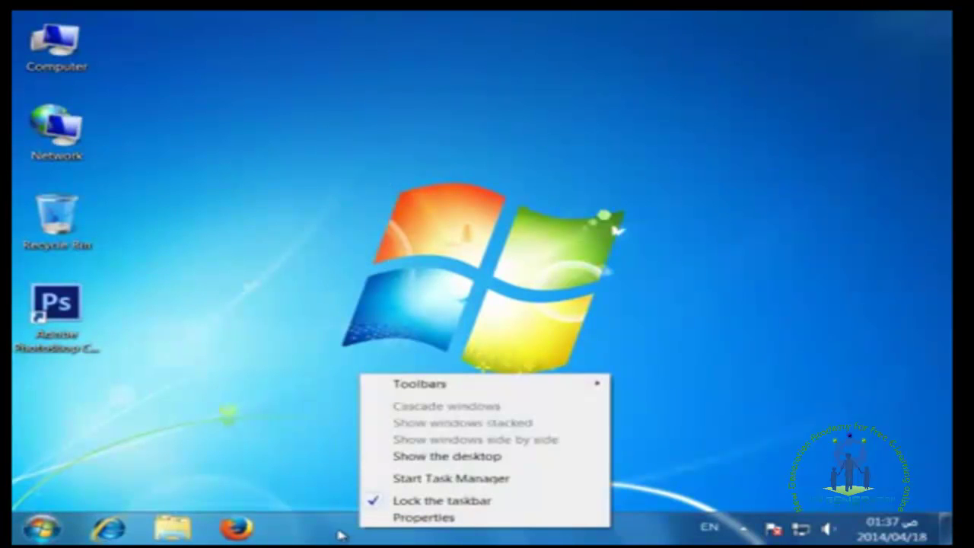
{"action": "left_click", "coordinate": [340, 535]}
{"action": "left_click", "coordinate": [45, 532]}
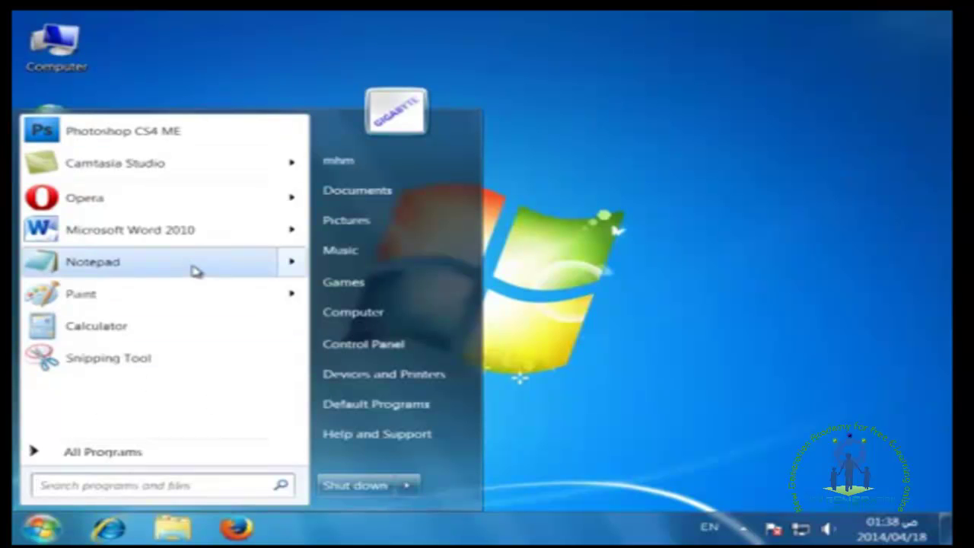
{"action": "mouse_move", "coordinate": [196, 272]}
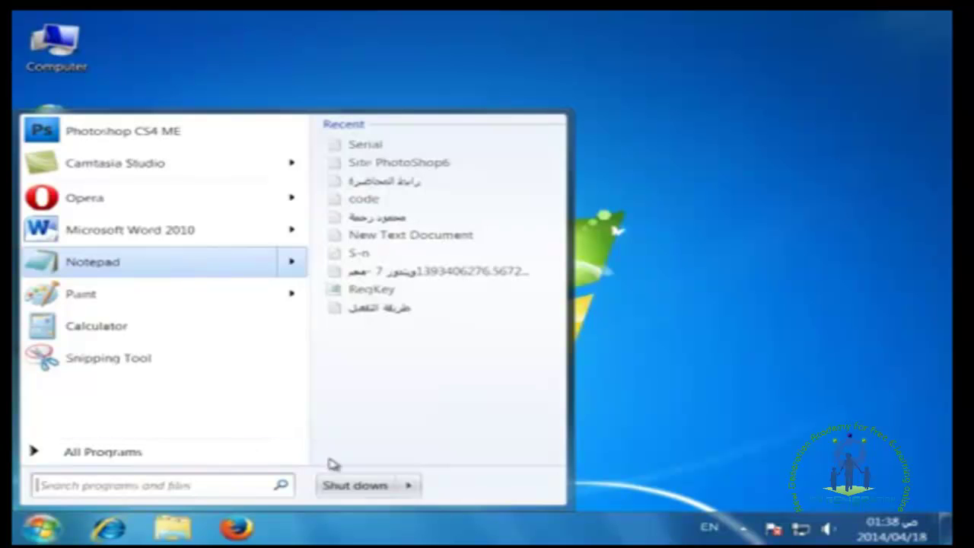
{"action": "left_click", "coordinate": [753, 325]}
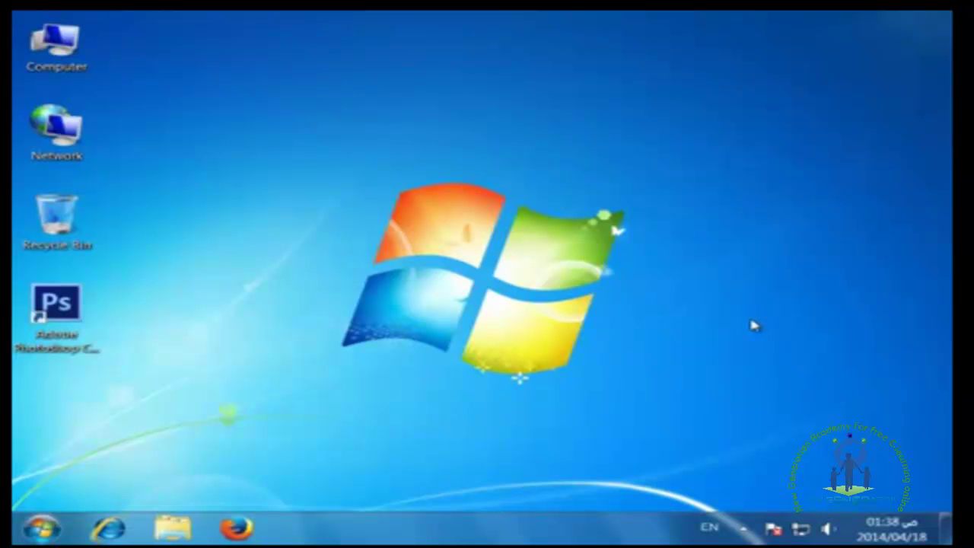
Enable the Run command item in the Start menu customization, apply it, and open the Start menu to check it
{"action": "right_click", "coordinate": [446, 525]}
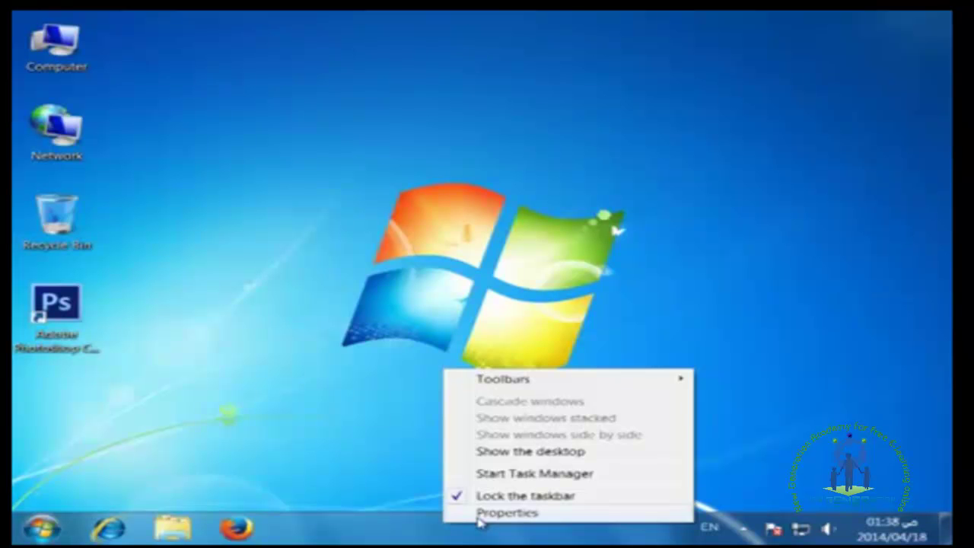
{"action": "left_click", "coordinate": [479, 514]}
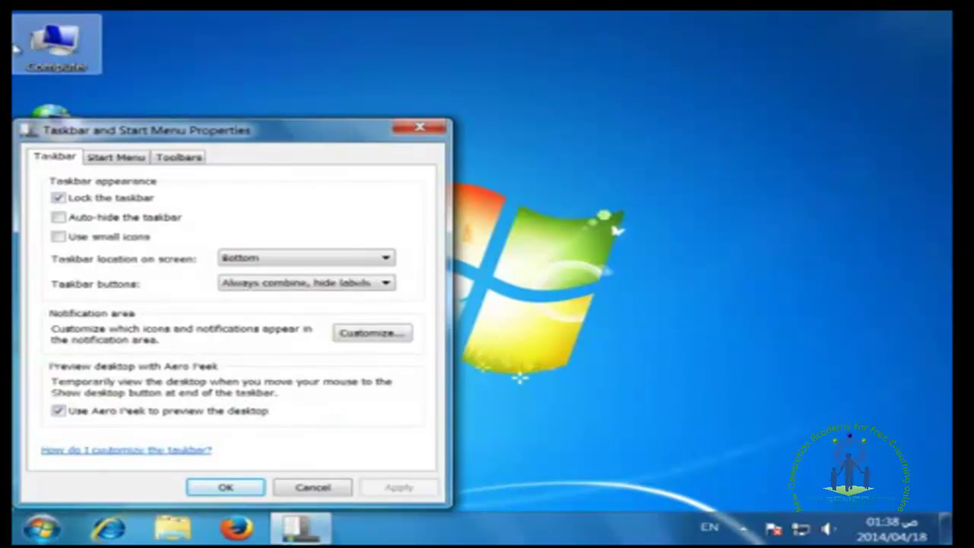
{"action": "left_click", "coordinate": [130, 162]}
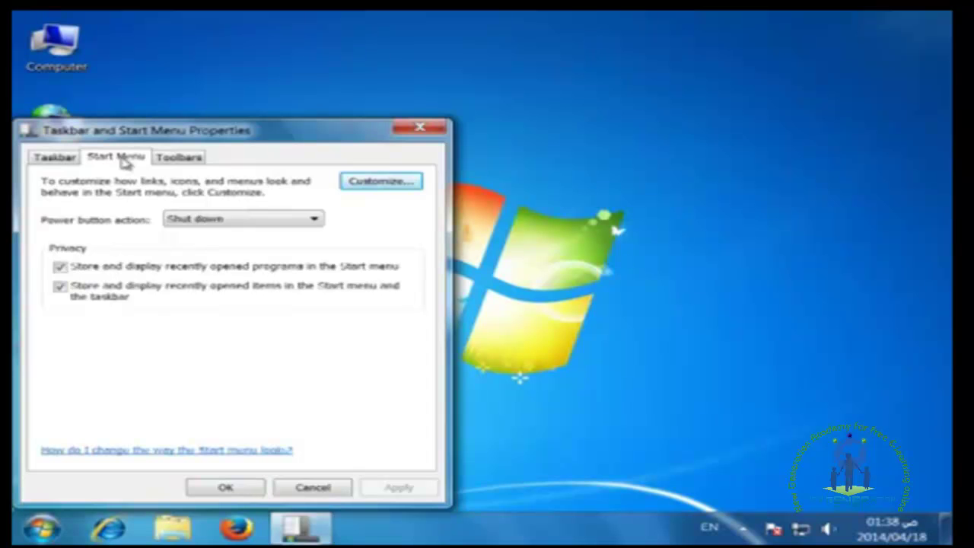
{"action": "left_click", "coordinate": [356, 182]}
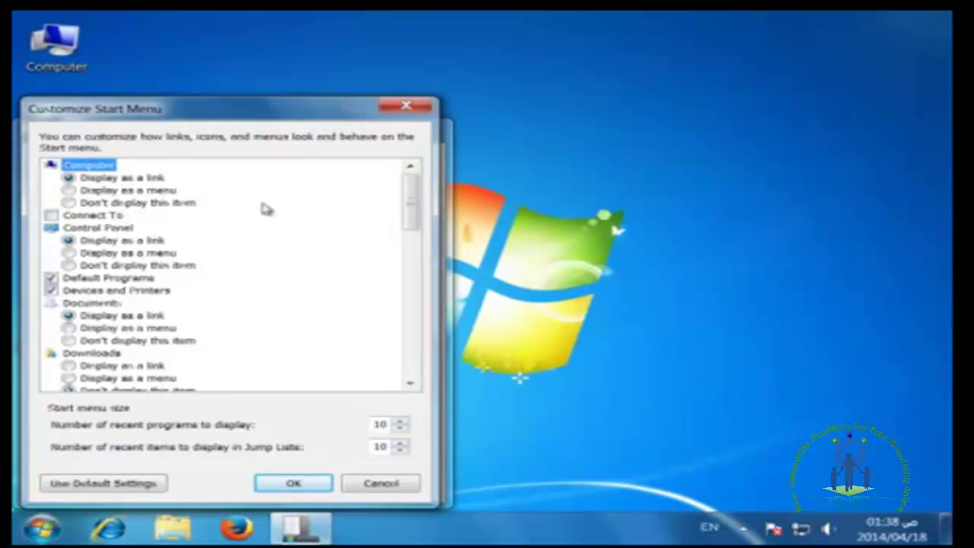
{"action": "left_click_drag", "start_coordinate": [411, 201], "coordinate": [424, 305]}
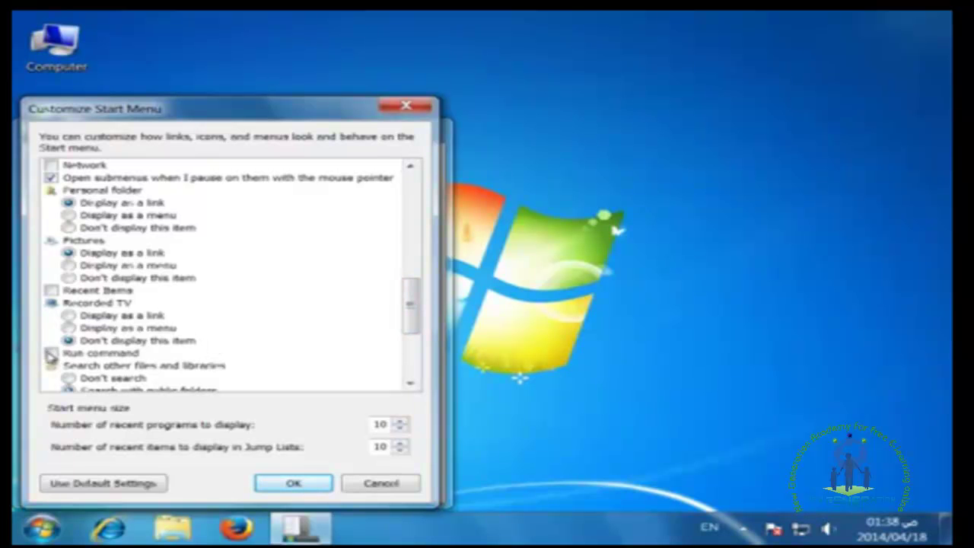
{"action": "left_click", "coordinate": [50, 355]}
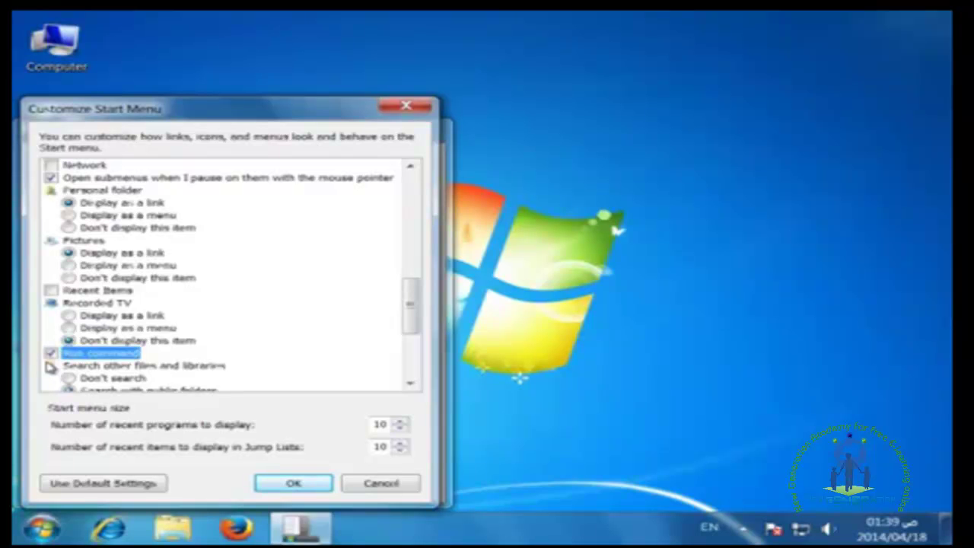
{"action": "left_click", "coordinate": [289, 485]}
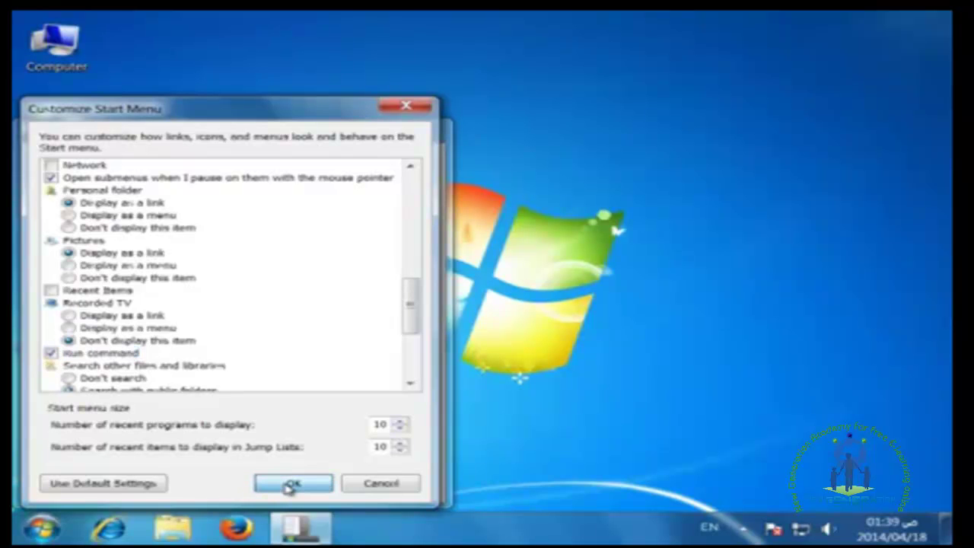
{"action": "left_click", "coordinate": [226, 487]}
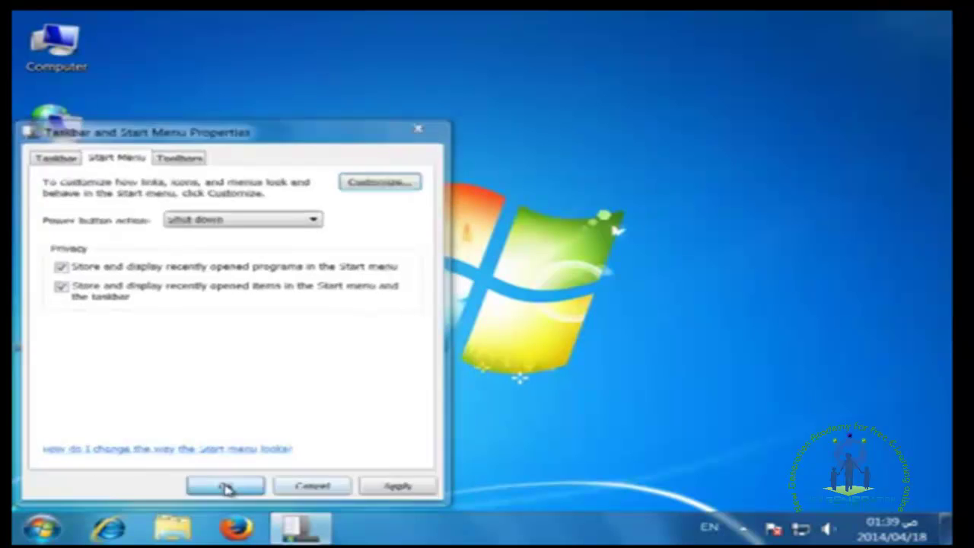
{"action": "left_click", "coordinate": [42, 528]}
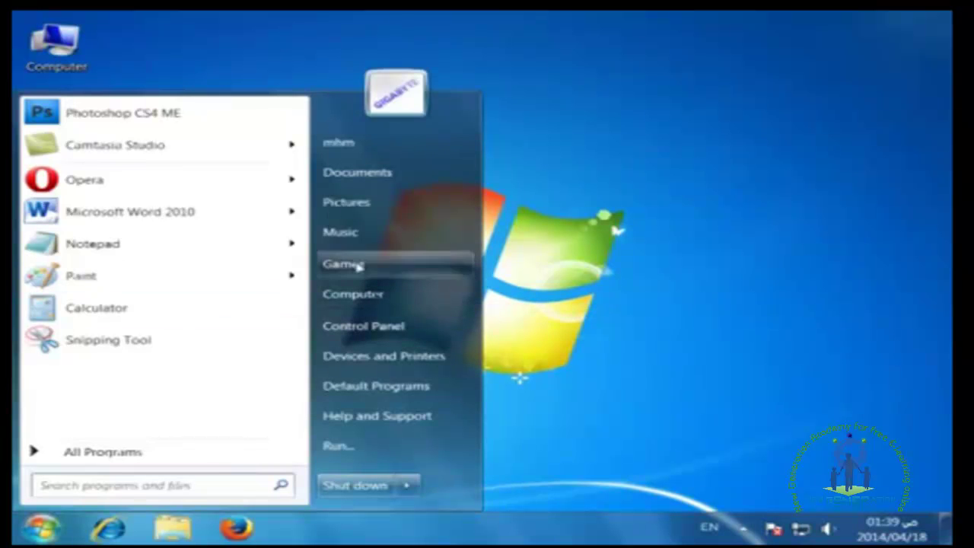
Set the Computer item to Display as a menu in the Start menu customization and confirm the changes
{"action": "left_click", "coordinate": [409, 537]}
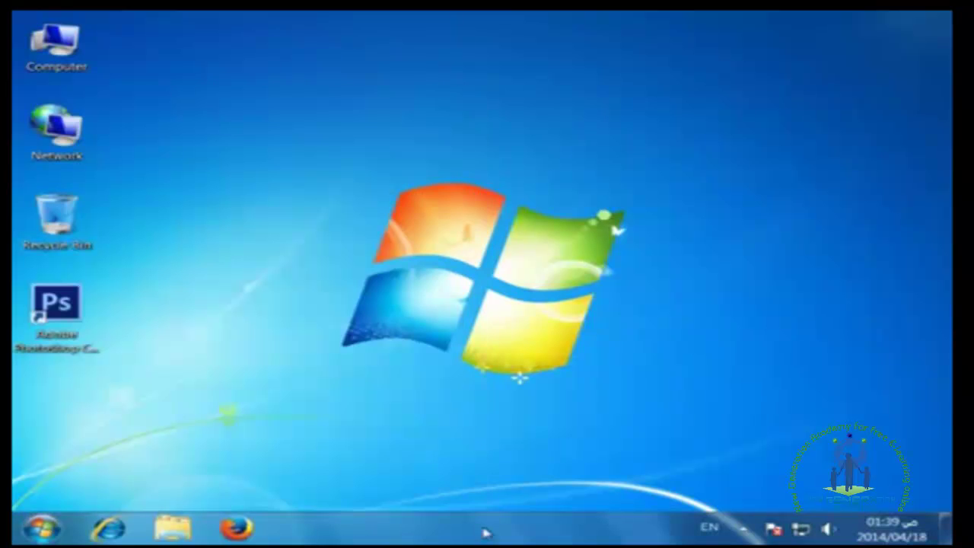
{"action": "right_click", "coordinate": [418, 534]}
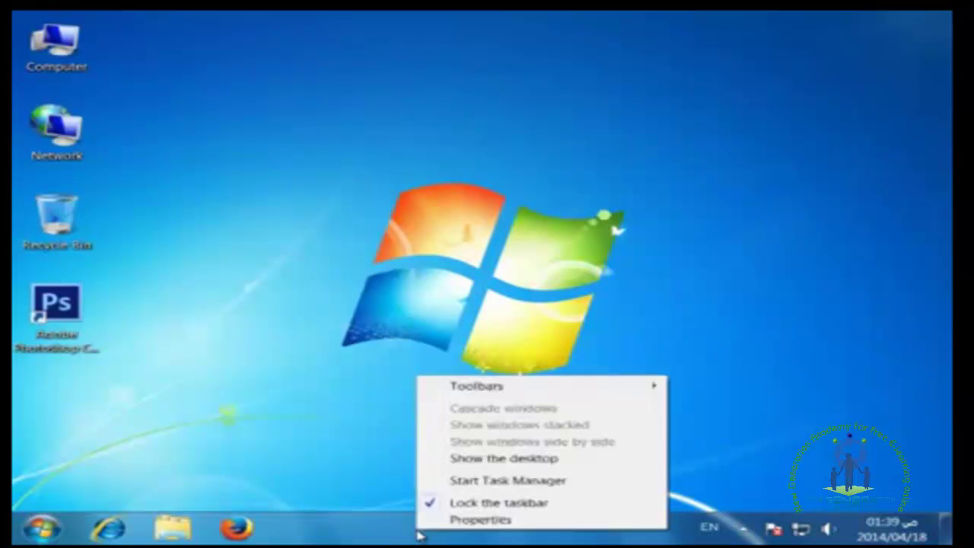
{"action": "left_click", "coordinate": [478, 524]}
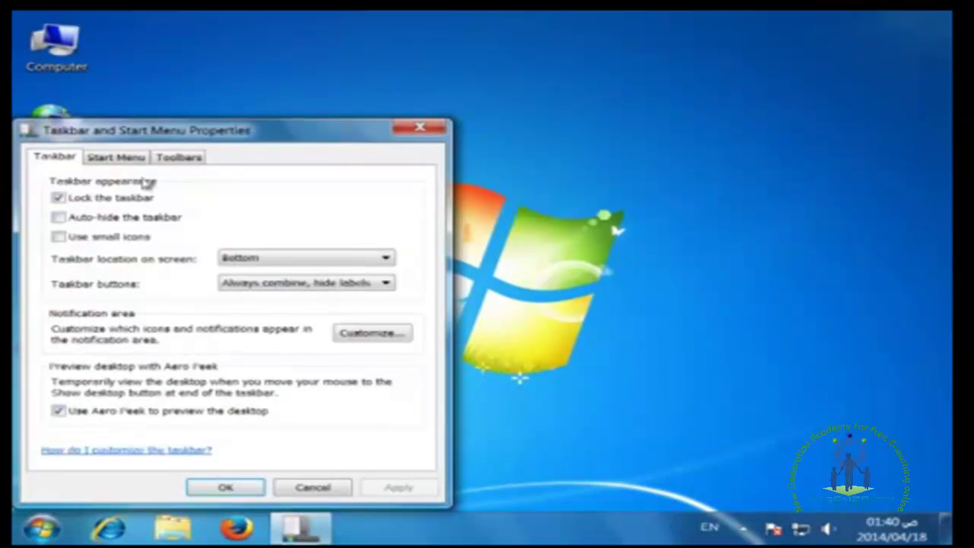
{"action": "left_click", "coordinate": [117, 158]}
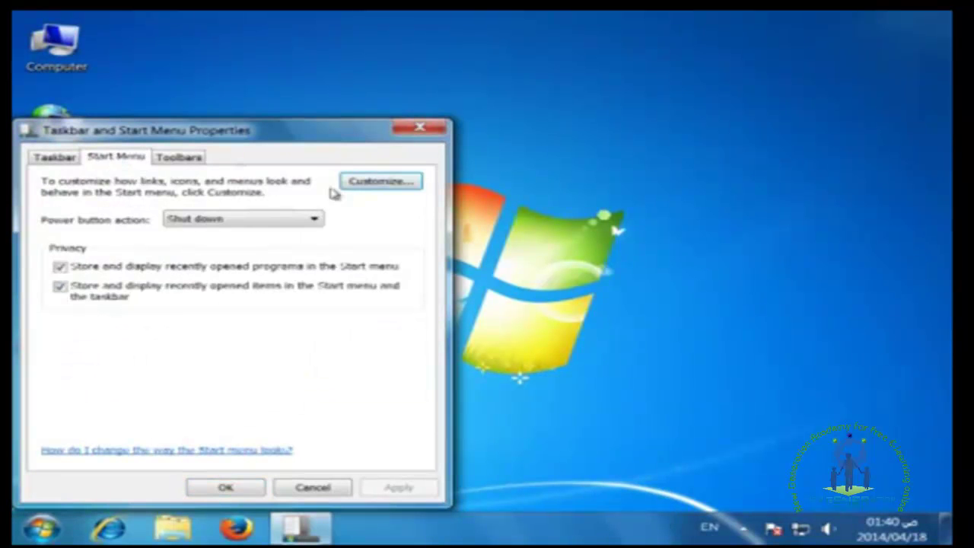
{"action": "left_click", "coordinate": [372, 183]}
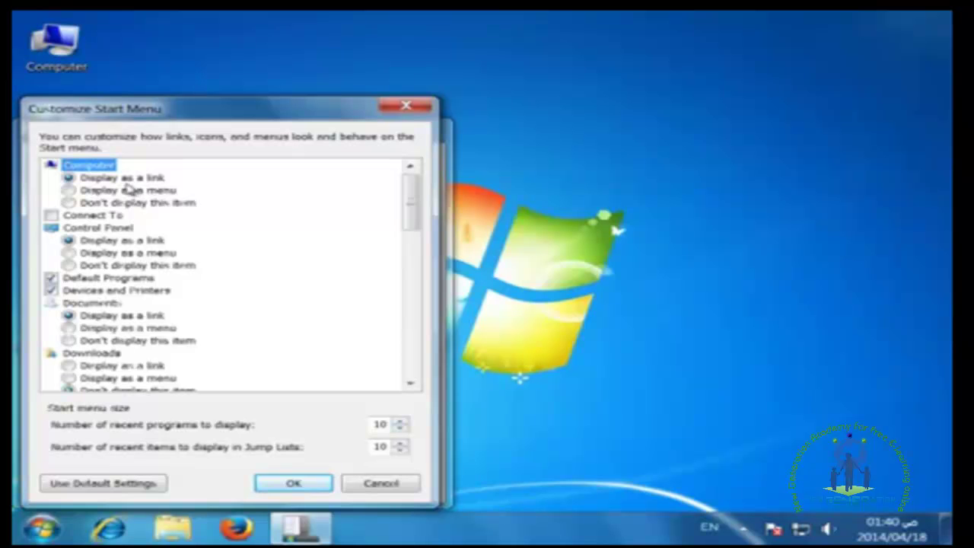
{"action": "left_click", "coordinate": [70, 191]}
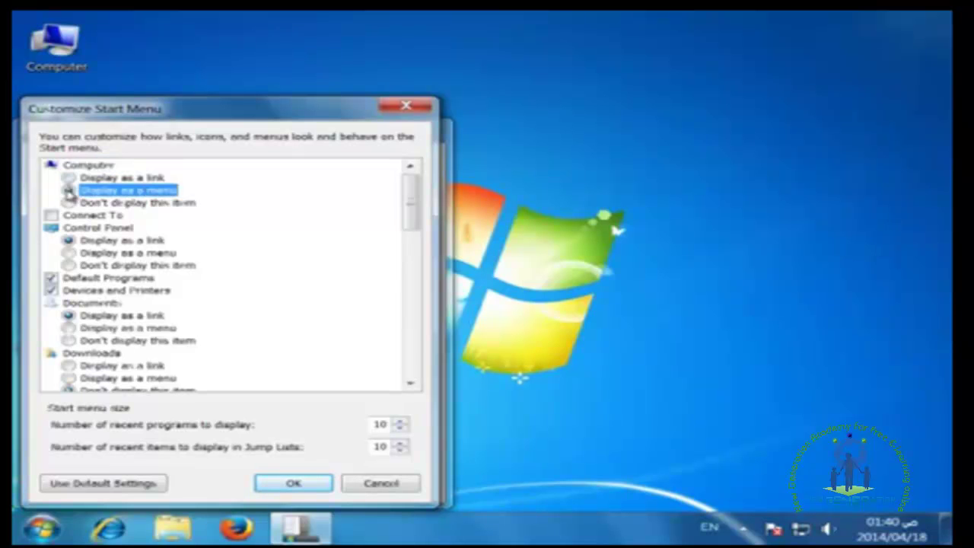
{"action": "left_click", "coordinate": [294, 484]}
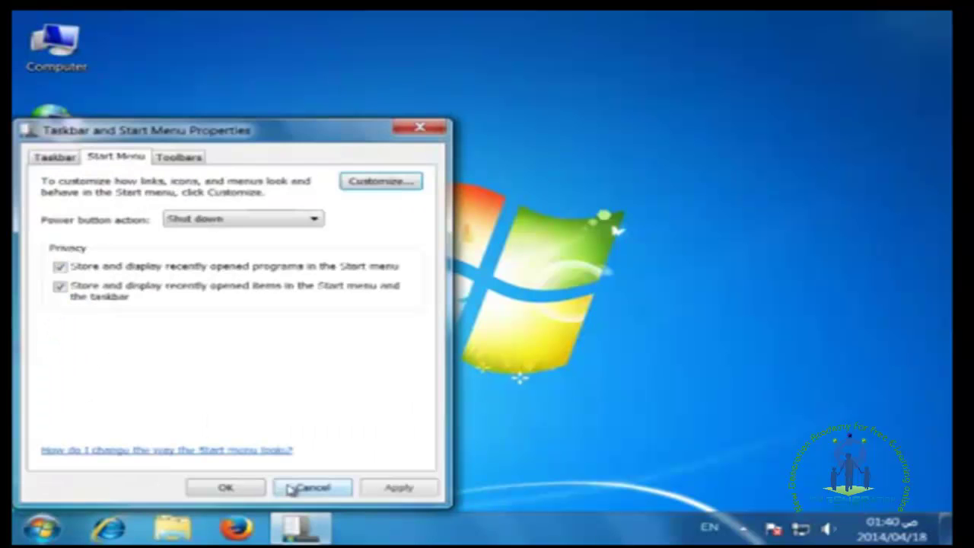
{"action": "left_click", "coordinate": [239, 489]}
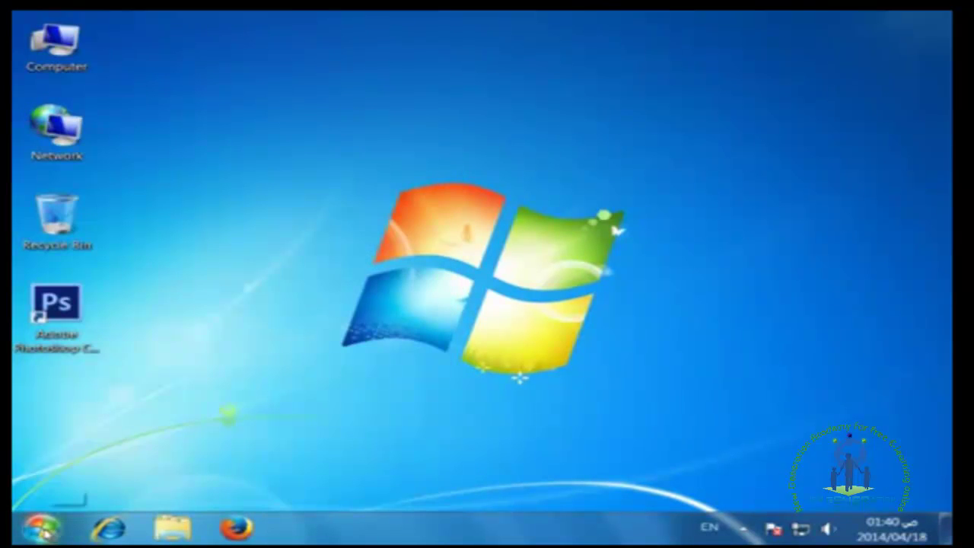
Show the list of drives under Computer in the Start menu, and close the menu
{"action": "left_click", "coordinate": [41, 531]}
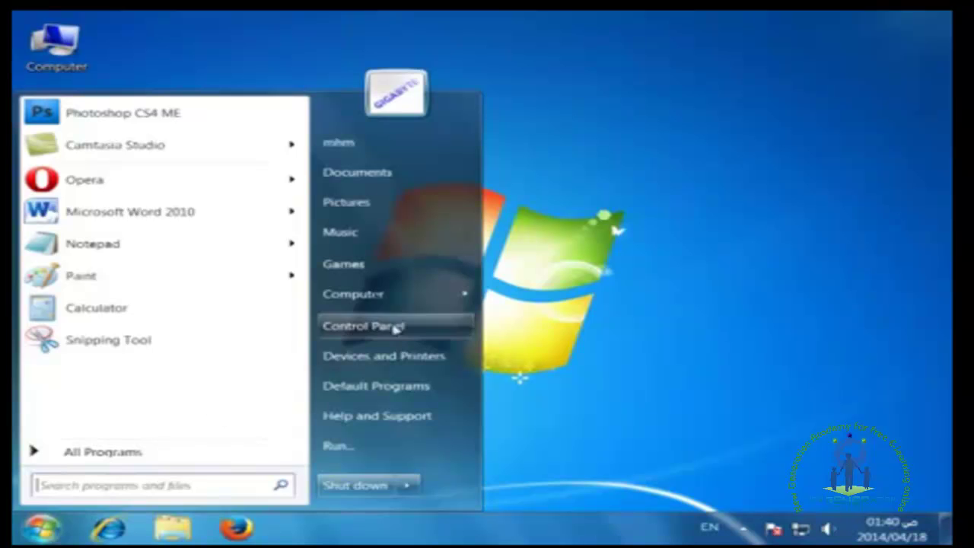
{"action": "mouse_move", "coordinate": [397, 304]}
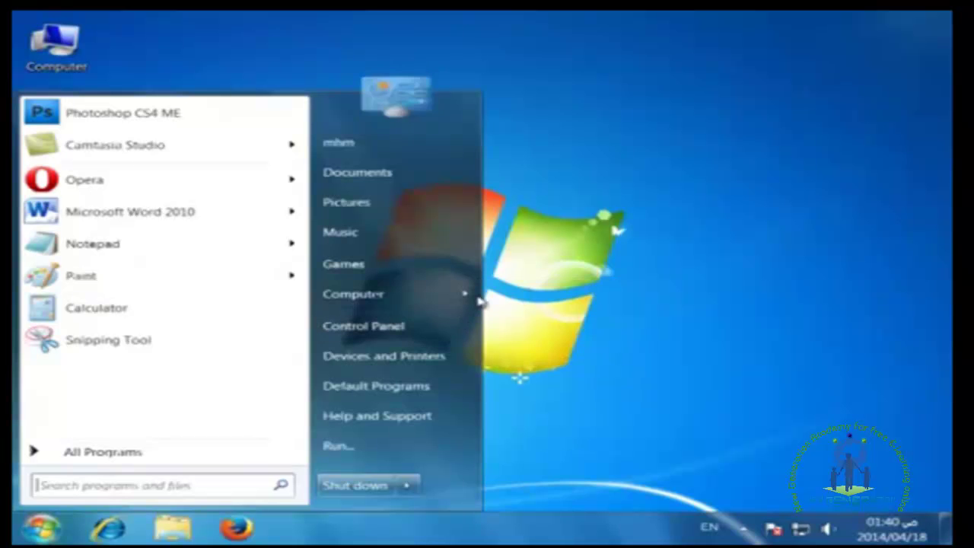
{"action": "mouse_move", "coordinate": [470, 301]}
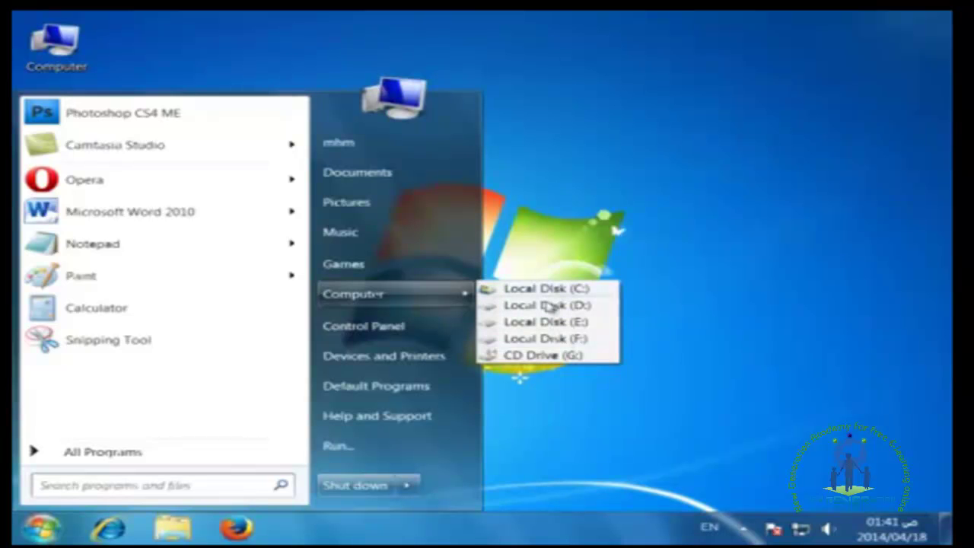
{"action": "left_click", "coordinate": [578, 202]}
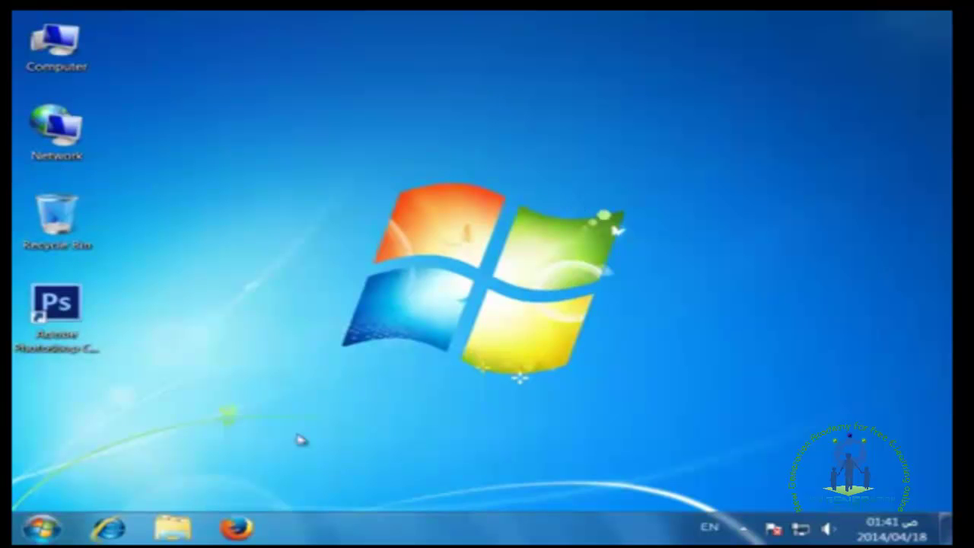
Set the Computer item to Don't display this item in the Start menu customization, and check the result in the Start menu
{"action": "right_click", "coordinate": [348, 540]}
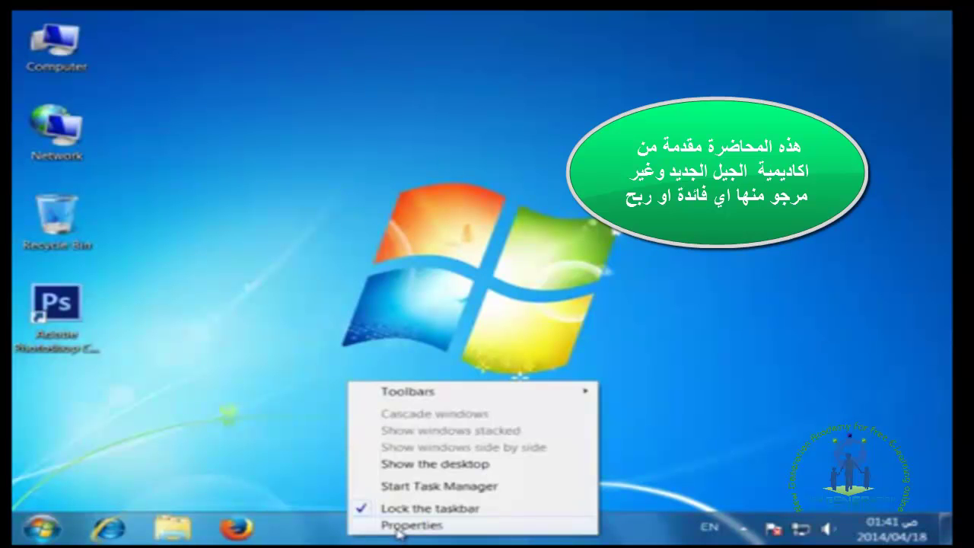
{"action": "left_click", "coordinate": [411, 525]}
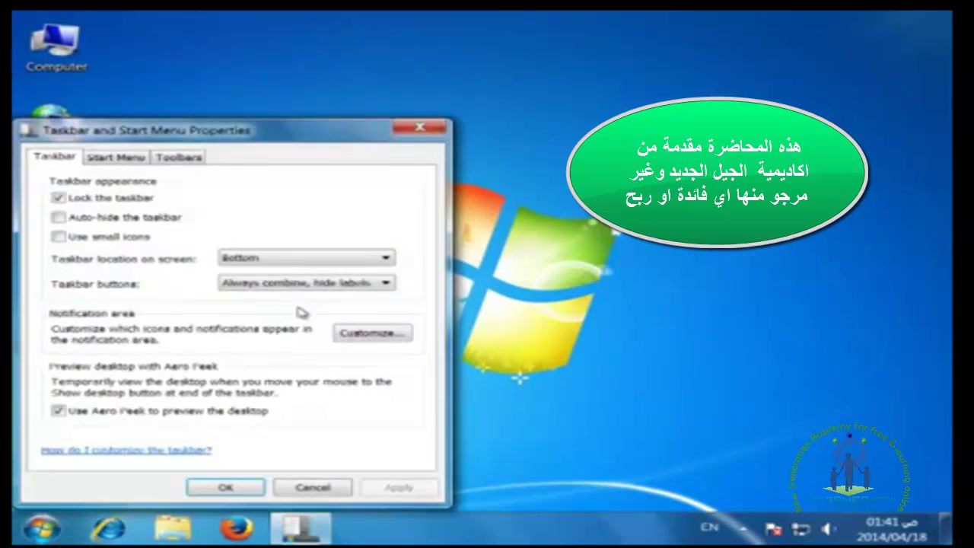
{"action": "left_click", "coordinate": [110, 158]}
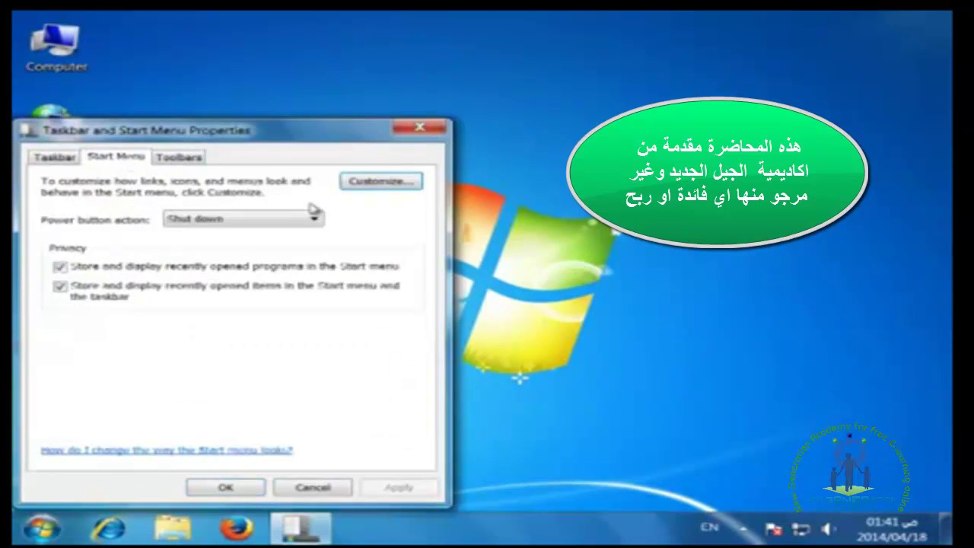
{"action": "left_click", "coordinate": [397, 185]}
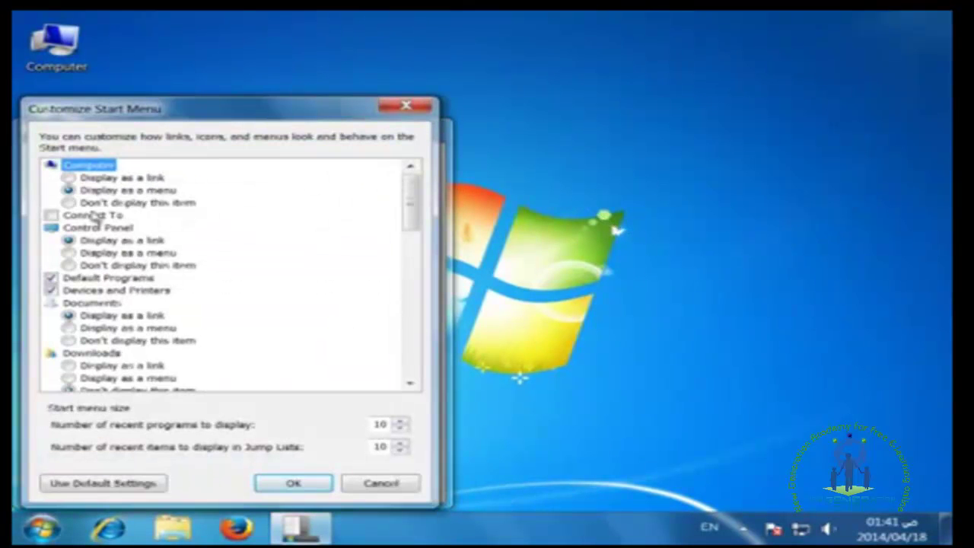
{"action": "left_click", "coordinate": [91, 203]}
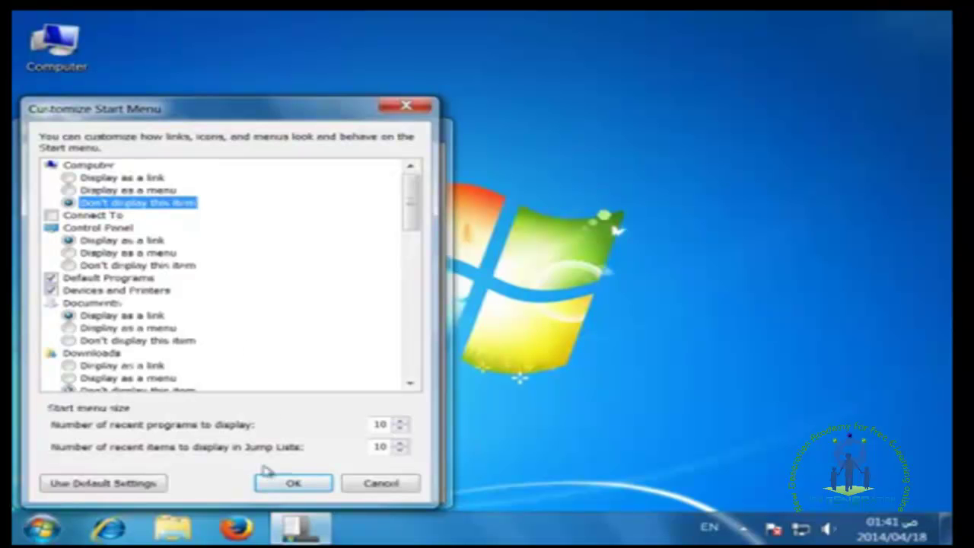
{"action": "left_click", "coordinate": [292, 483]}
{"action": "left_click", "coordinate": [226, 487]}
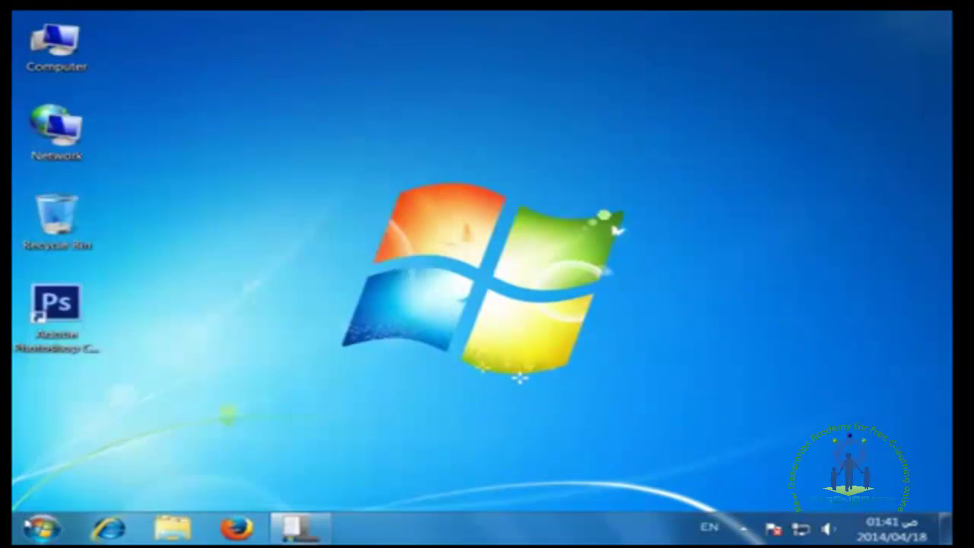
{"action": "left_click", "coordinate": [41, 527]}
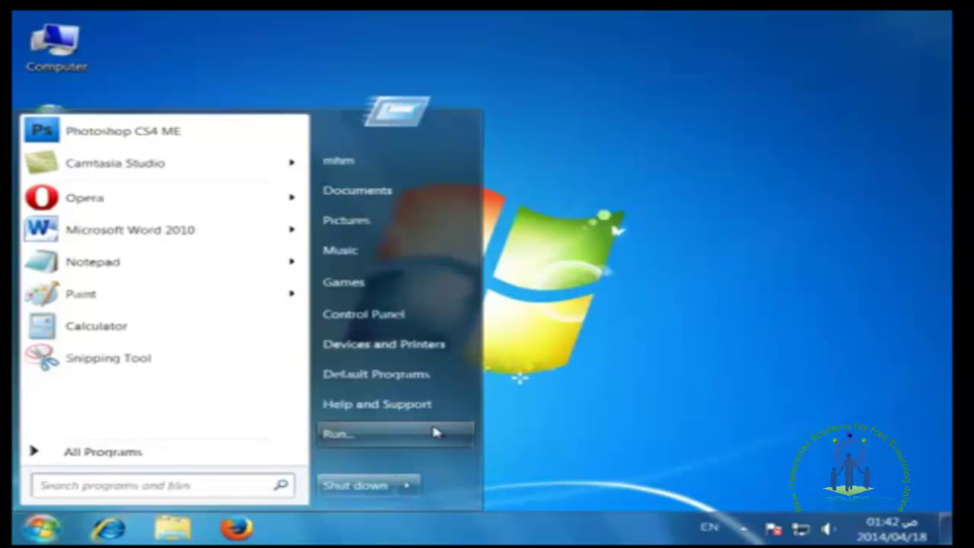
{"action": "left_click", "coordinate": [612, 442]}
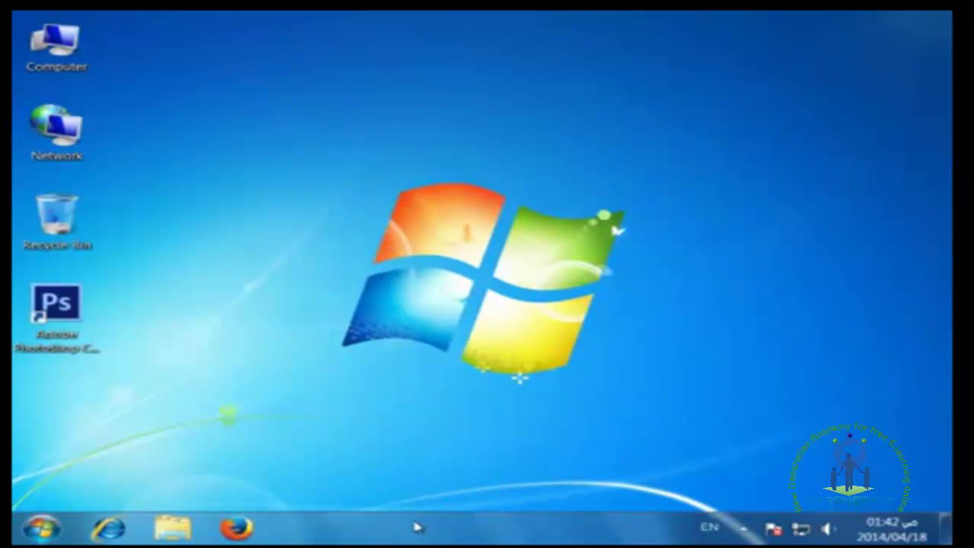
Open the Date and Time settings from the taskbar clock, view the dialog for changing date and time, and cancel it
{"action": "left_click", "coordinate": [892, 530]}
{"action": "left_click", "coordinate": [891, 531]}
{"action": "left_click", "coordinate": [892, 530]}
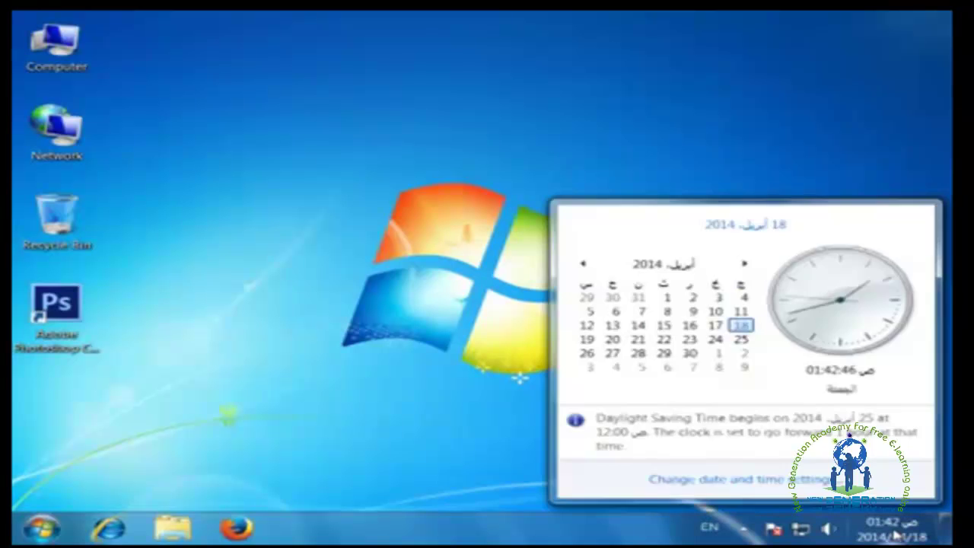
{"action": "left_click", "coordinate": [894, 533]}
{"action": "left_click", "coordinate": [896, 535]}
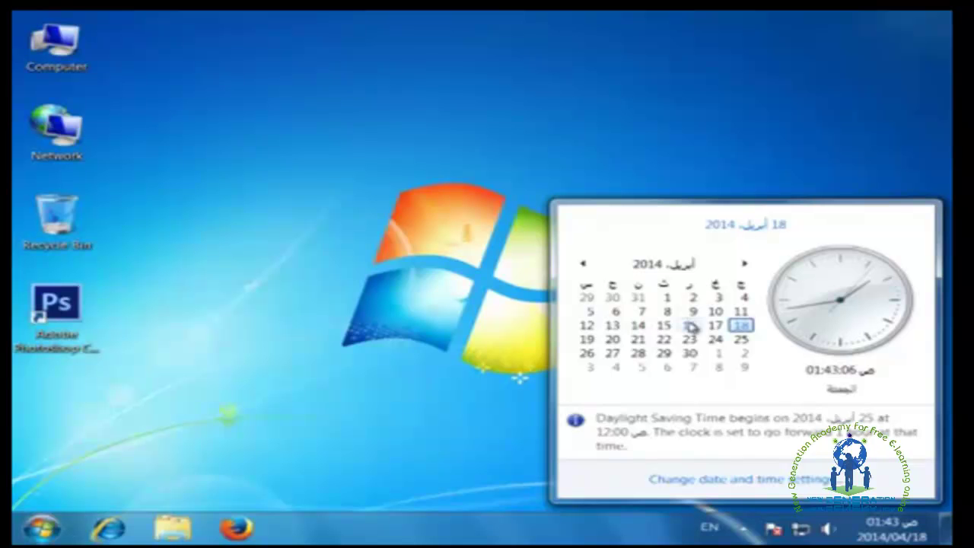
{"action": "left_click", "coordinate": [742, 479]}
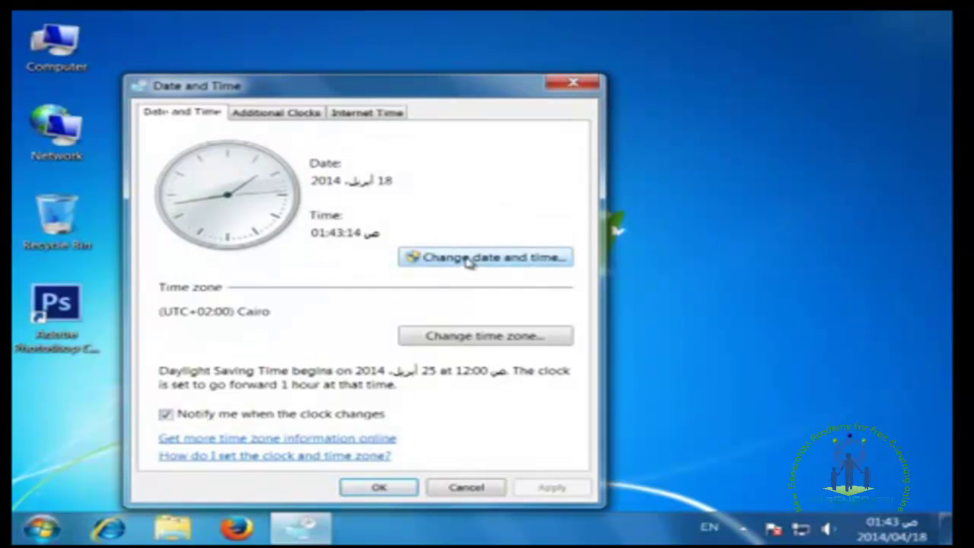
{"action": "left_click", "coordinate": [460, 259]}
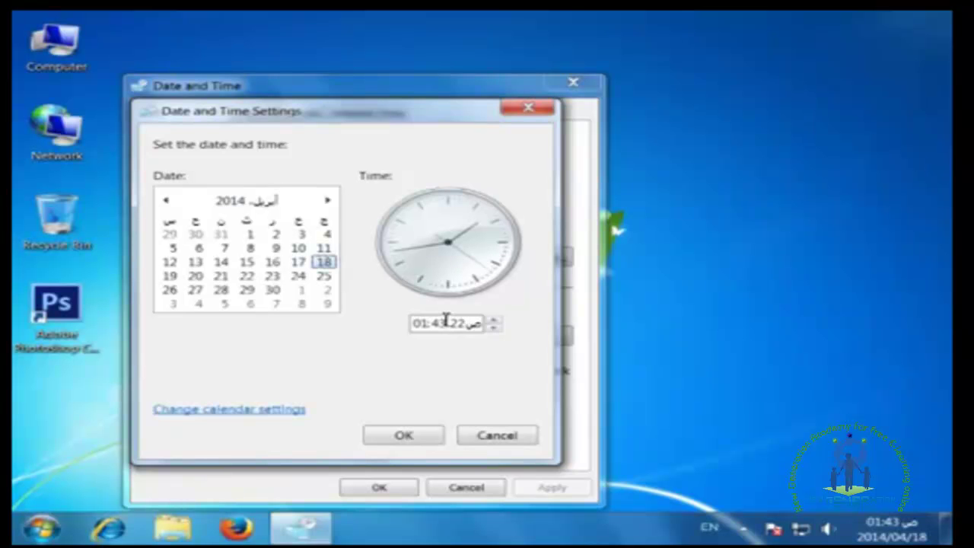
{"action": "left_click", "coordinate": [498, 439]}
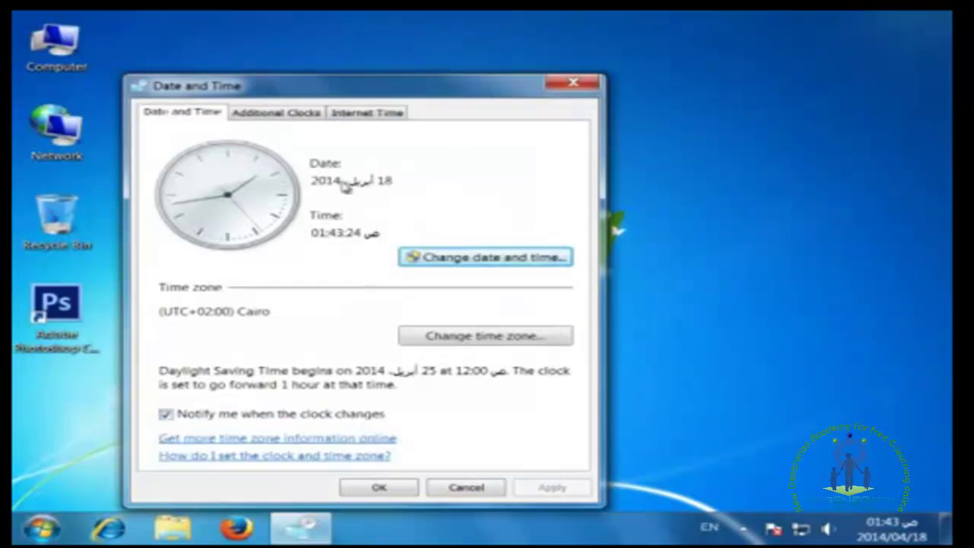
Enable the first additional clock with the time zone (UTC) Coordinated Universal Time and apply it
{"action": "left_click", "coordinate": [276, 111]}
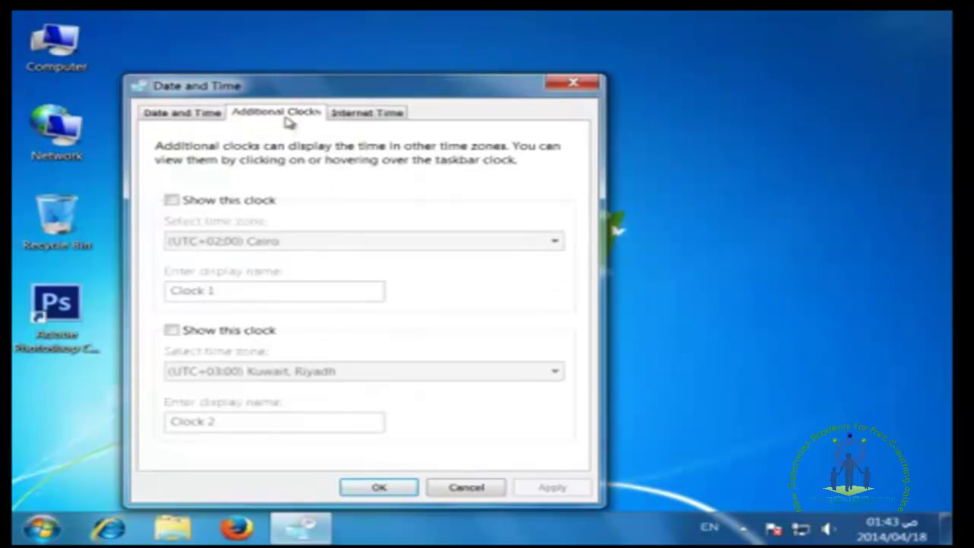
{"action": "left_click", "coordinate": [172, 201]}
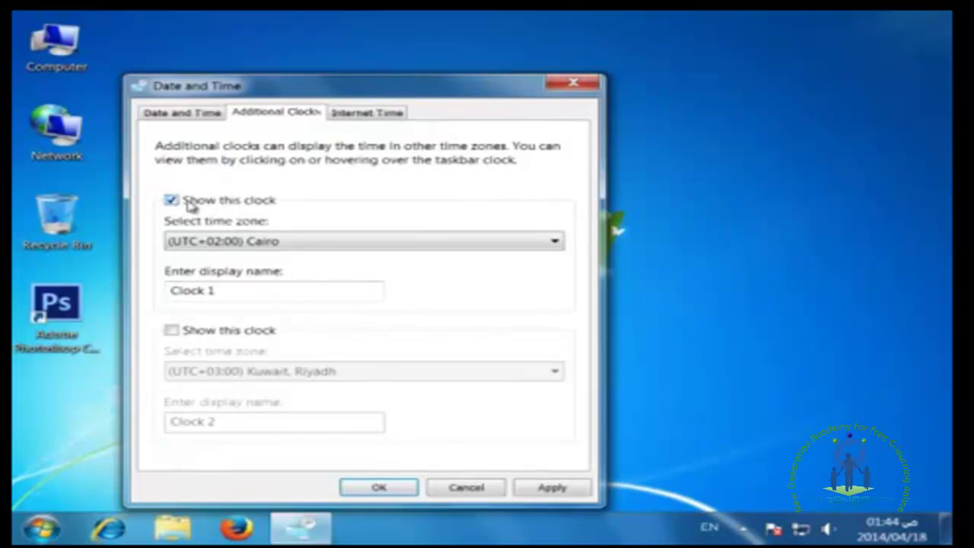
{"action": "left_click", "coordinate": [334, 248]}
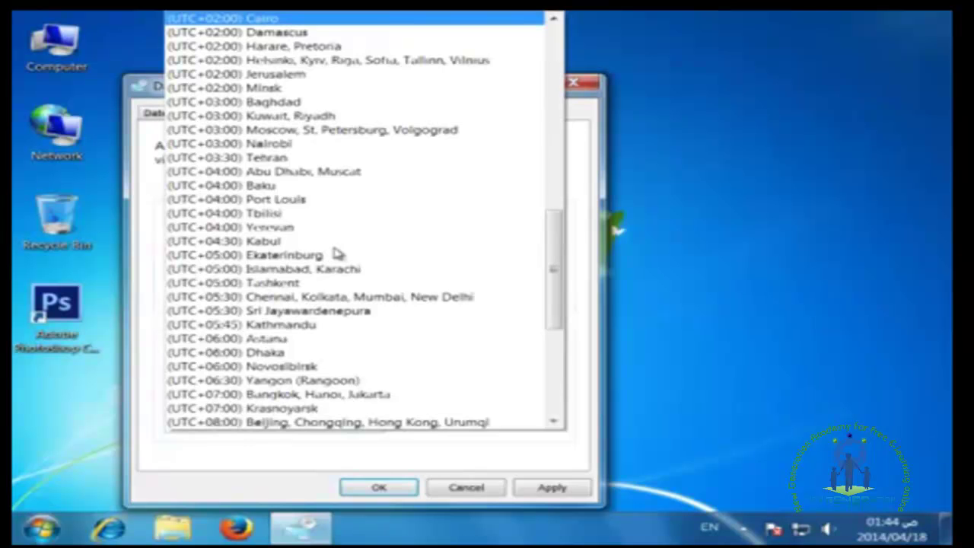
{"action": "scroll", "coordinate": [337, 253], "scroll_direction": "up", "scroll_amount": 1}
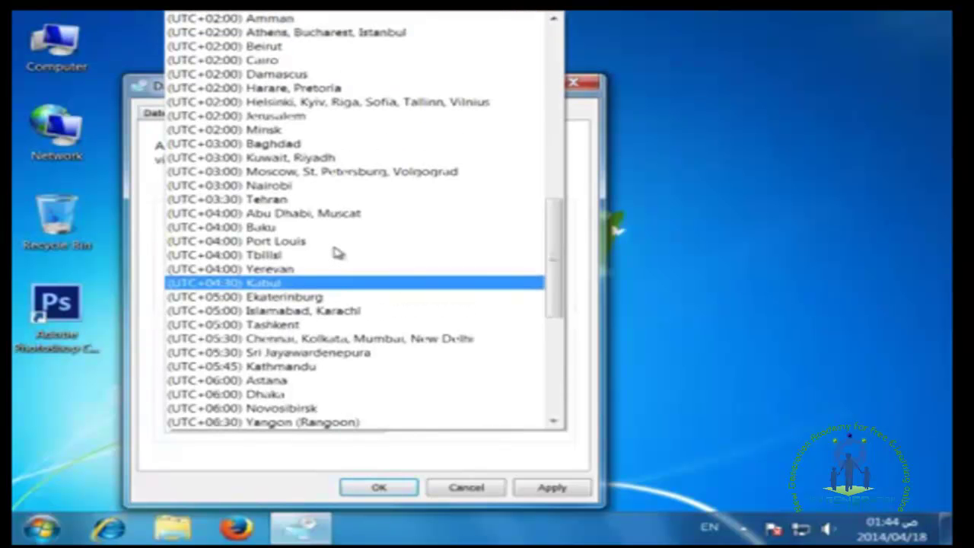
{"action": "scroll", "coordinate": [338, 254], "scroll_direction": "up", "scroll_amount": 2}
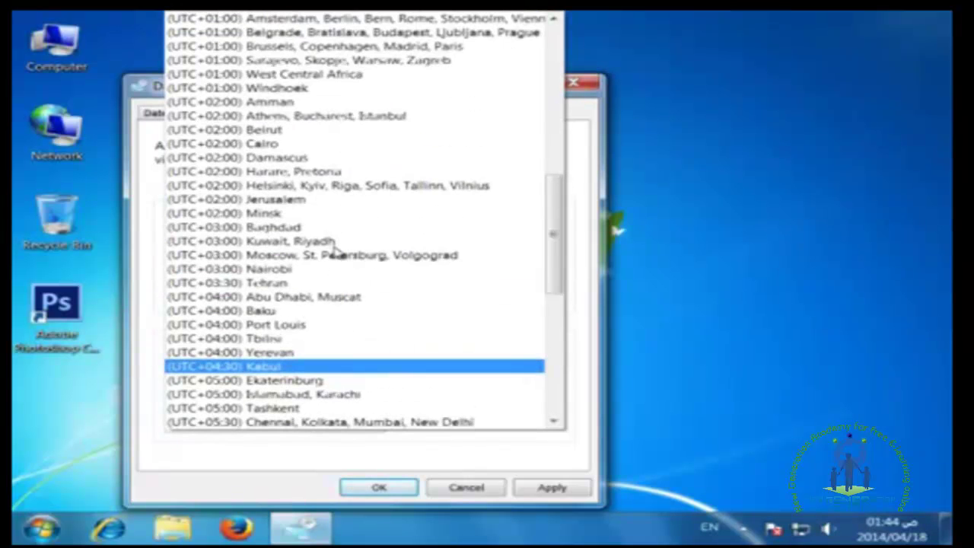
{"action": "scroll", "coordinate": [337, 253], "scroll_direction": "up", "scroll_amount": 6}
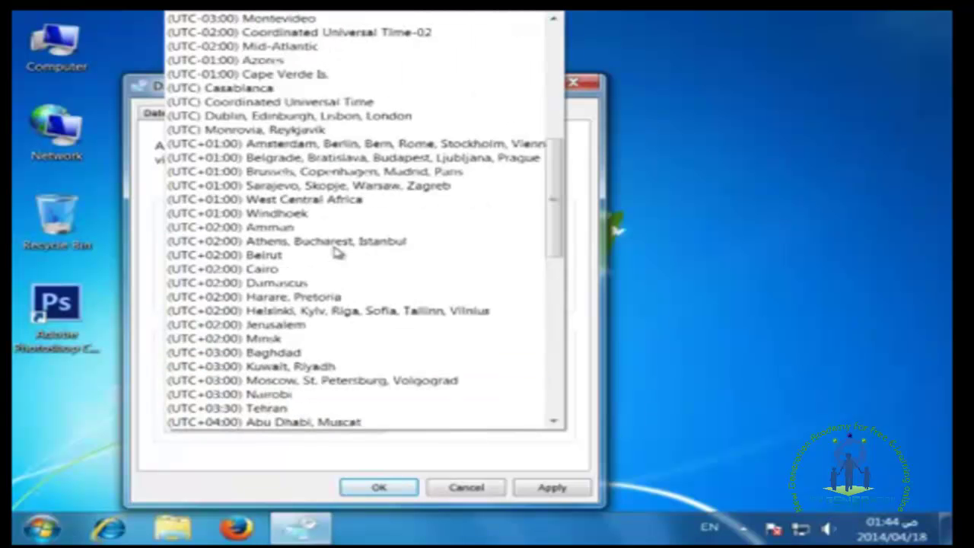
{"action": "scroll", "coordinate": [382, 289], "scroll_direction": "up", "scroll_amount": 3}
{"action": "scroll", "coordinate": [381, 296], "scroll_direction": "down", "scroll_amount": 4}
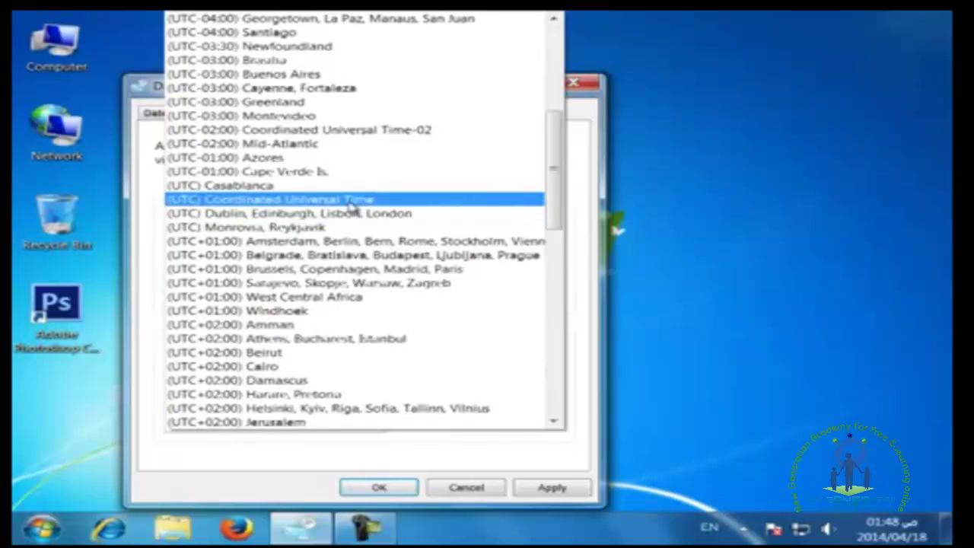
{"action": "left_click", "coordinate": [350, 201]}
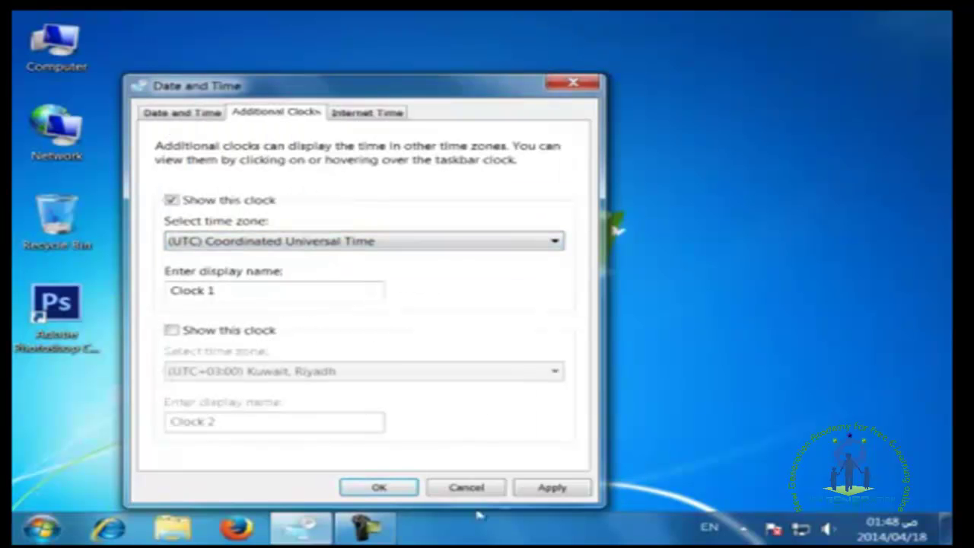
{"action": "left_click", "coordinate": [552, 489]}
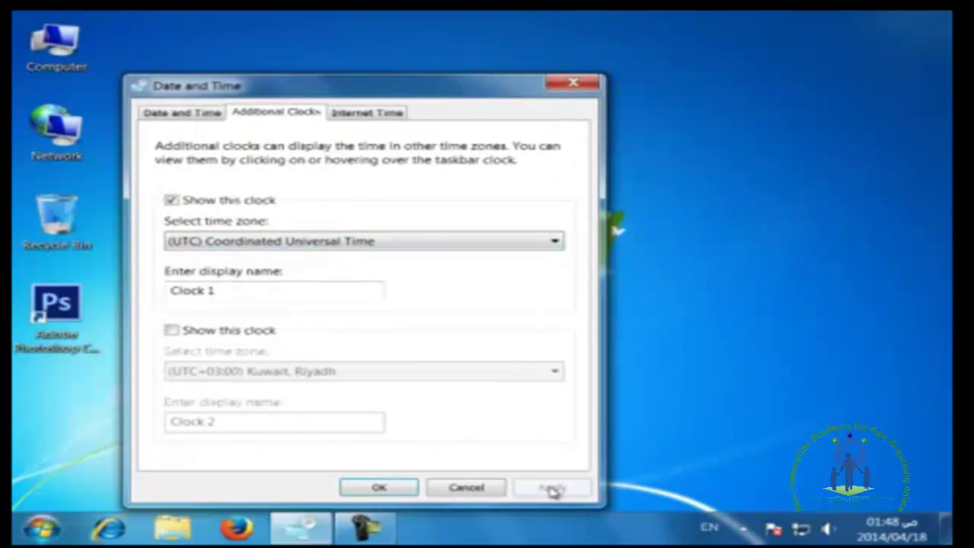
Enable the second additional clock with the time zone (UTC+03:00) Kuwait, Riyadh, confirm the settings, and view the clocks from the taskbar
{"action": "left_click", "coordinate": [171, 331]}
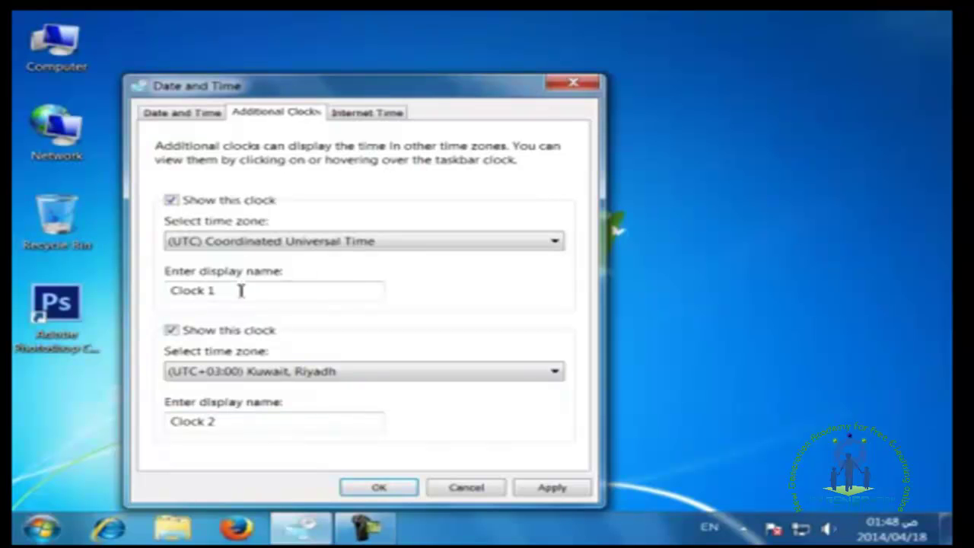
{"action": "left_click_drag", "start_coordinate": [240, 290], "coordinate": [166, 291]}
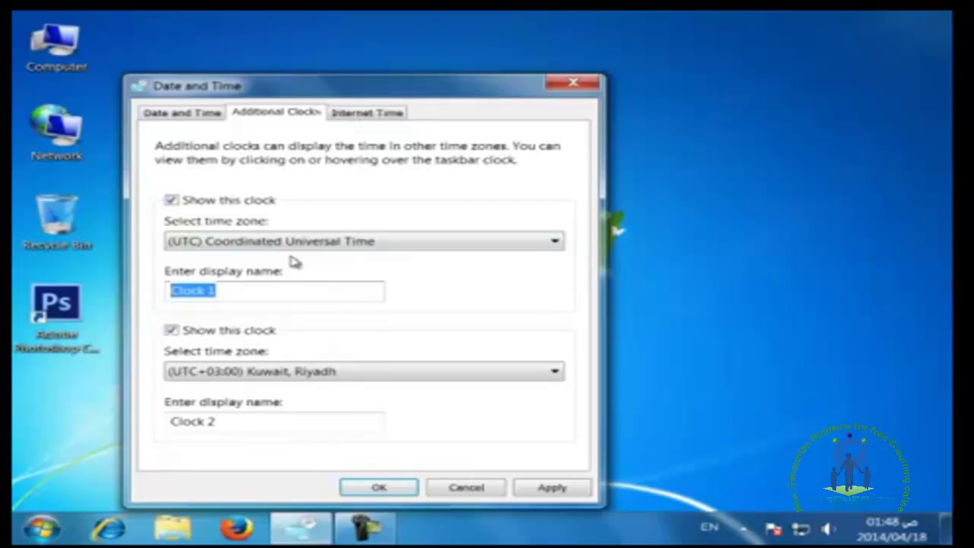
{"action": "left_click_drag", "start_coordinate": [254, 426], "coordinate": [84, 431]}
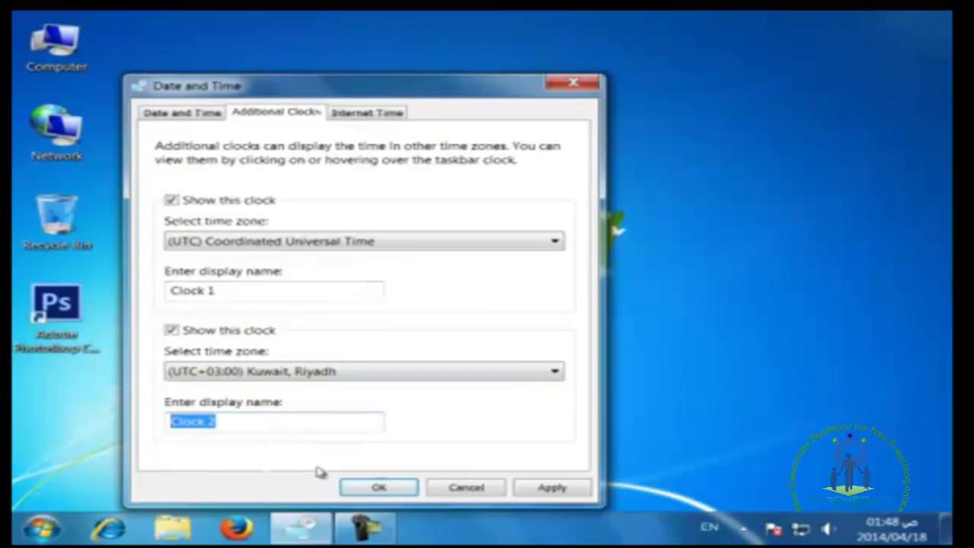
{"action": "left_click", "coordinate": [385, 492]}
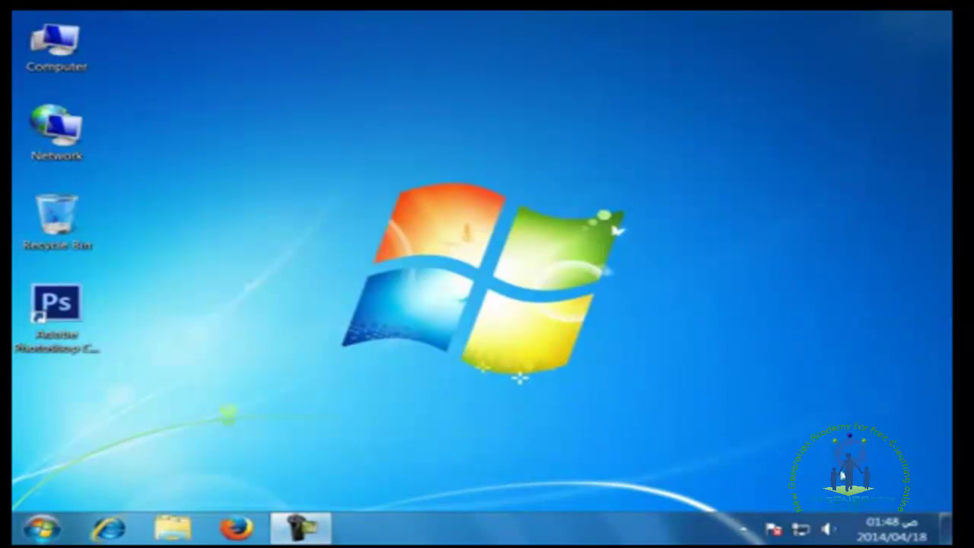
{"action": "left_click", "coordinate": [892, 533]}
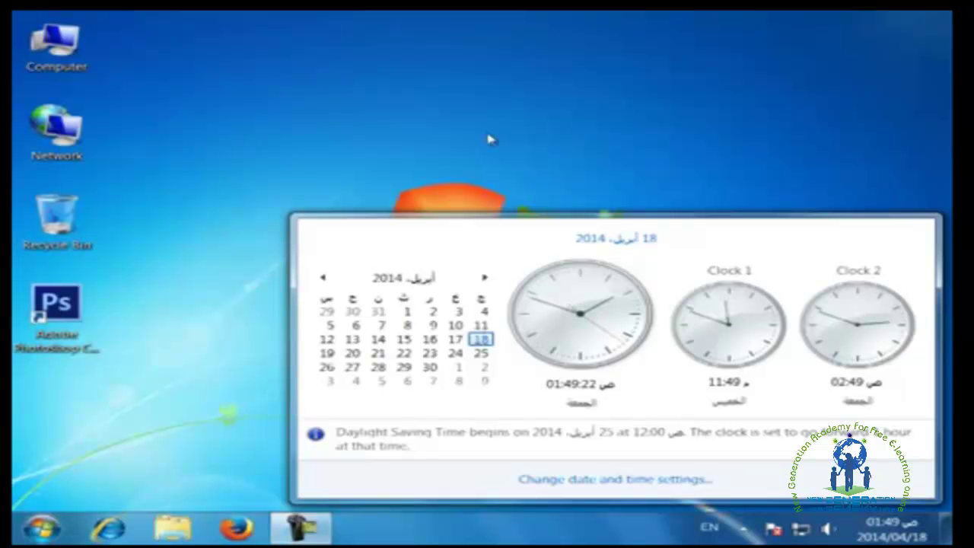
{"action": "left_click", "coordinate": [612, 127]}
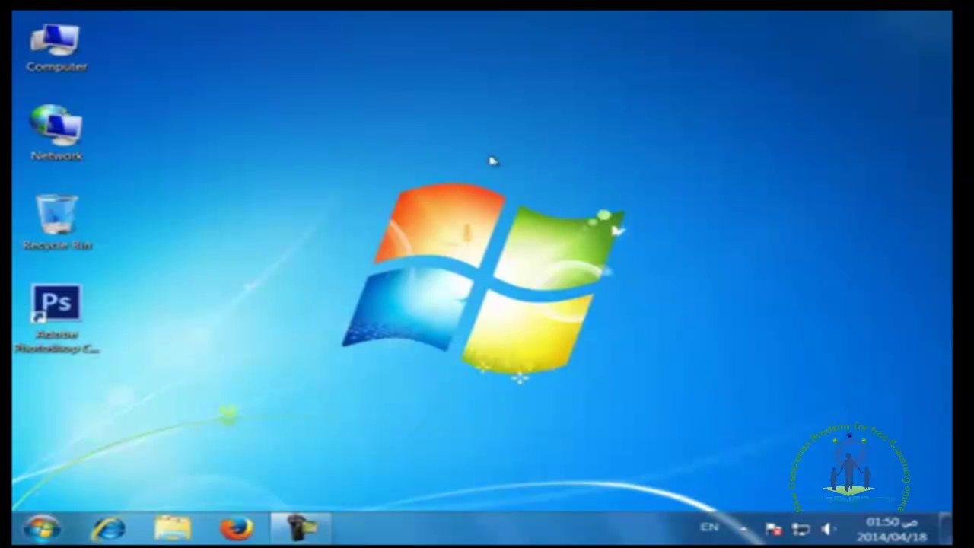
Open the desktop gadgets gallery and look through both of its pages
{"action": "right_click", "coordinate": [355, 140]}
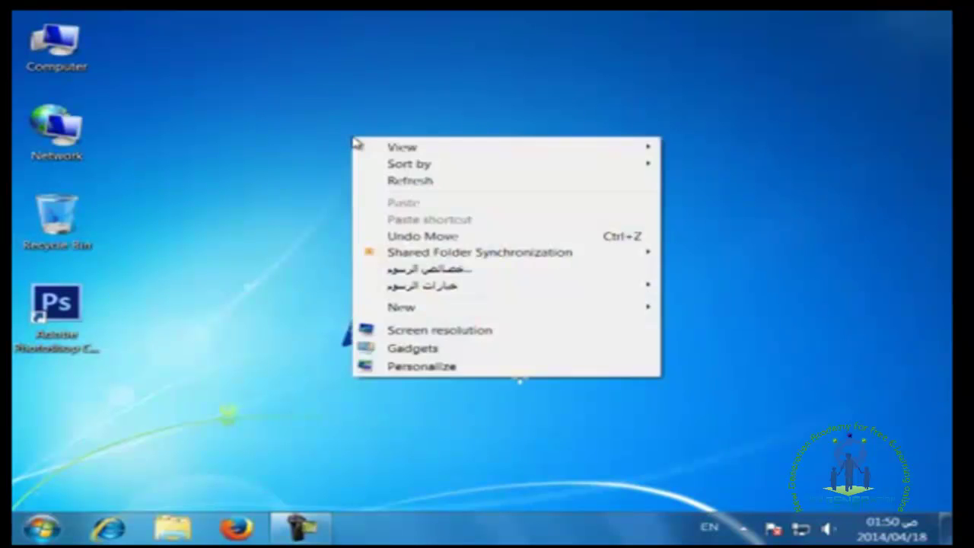
{"action": "left_click", "coordinate": [487, 353]}
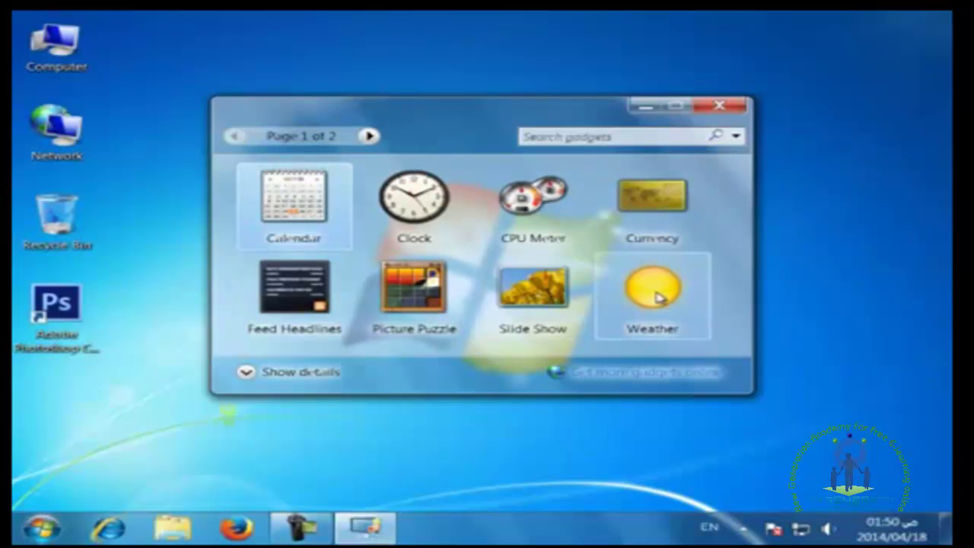
{"action": "left_click", "coordinate": [369, 136]}
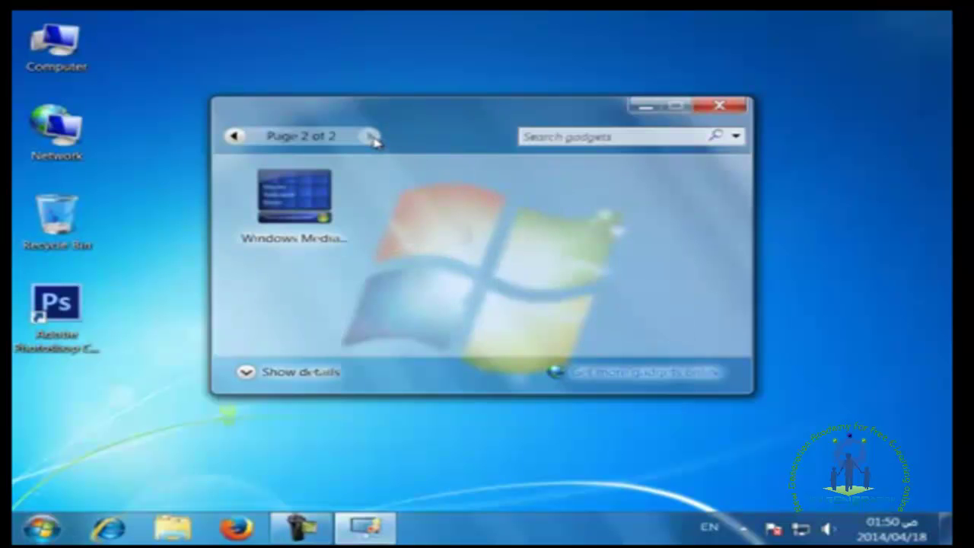
{"action": "left_click", "coordinate": [233, 135]}
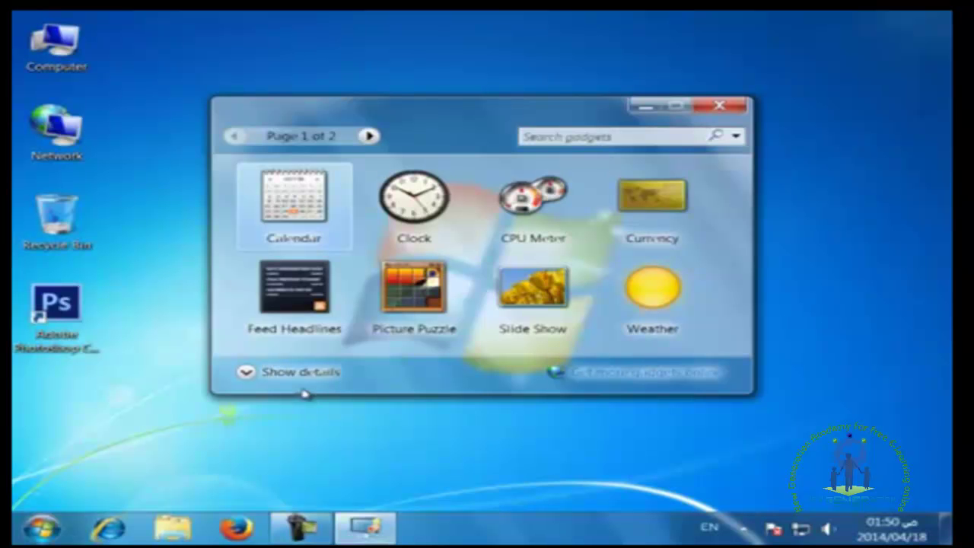
Show the gadget details, read the descriptions of Clock, CPU Meter and Calendar, and hide the details again
{"action": "left_click", "coordinate": [251, 375]}
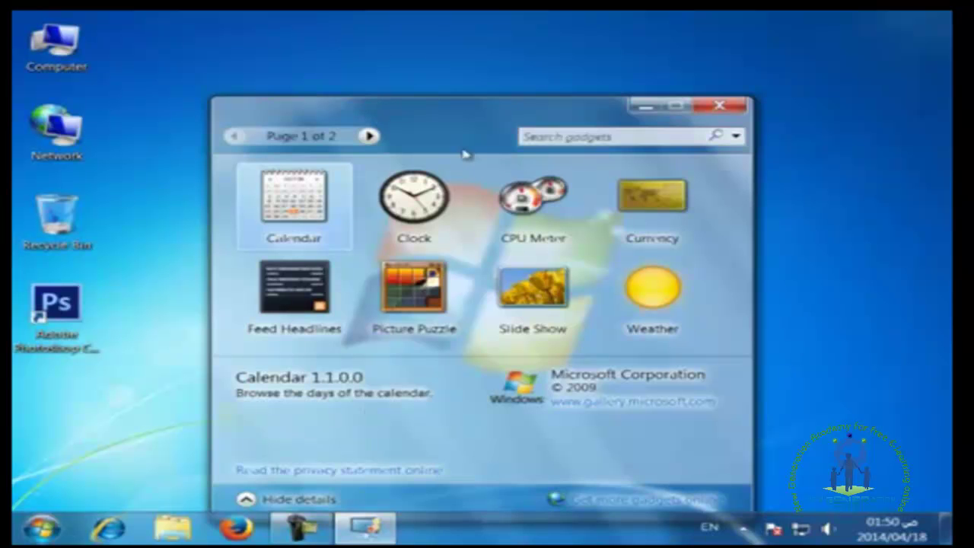
{"action": "left_click_drag", "start_coordinate": [476, 106], "coordinate": [485, 76]}
{"action": "left_click", "coordinate": [426, 169]}
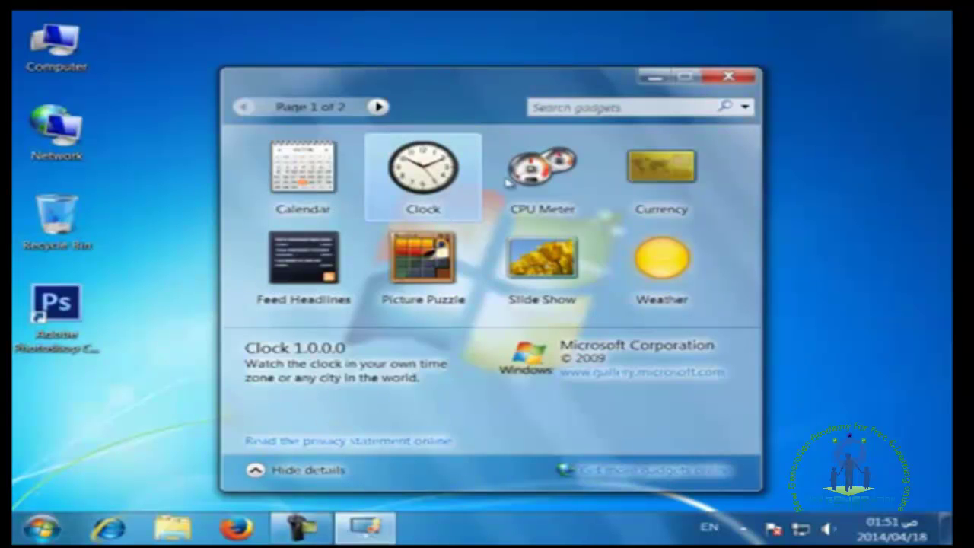
{"action": "left_click", "coordinate": [558, 184]}
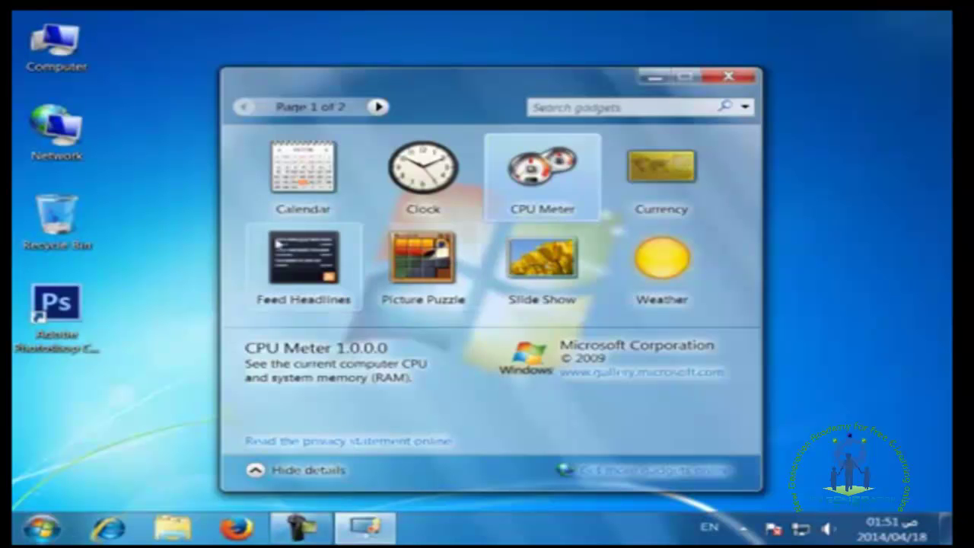
{"action": "left_click", "coordinate": [293, 176]}
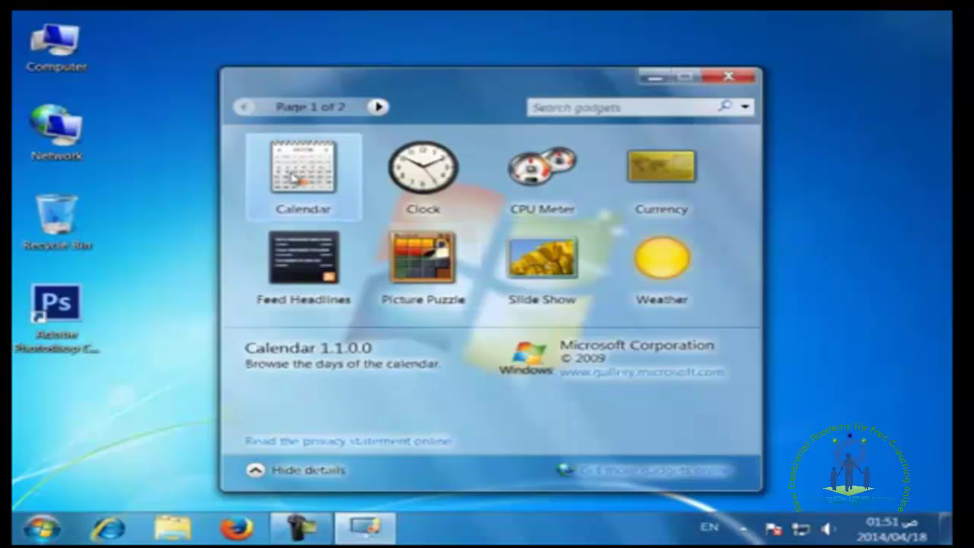
{"action": "left_click", "coordinate": [255, 472]}
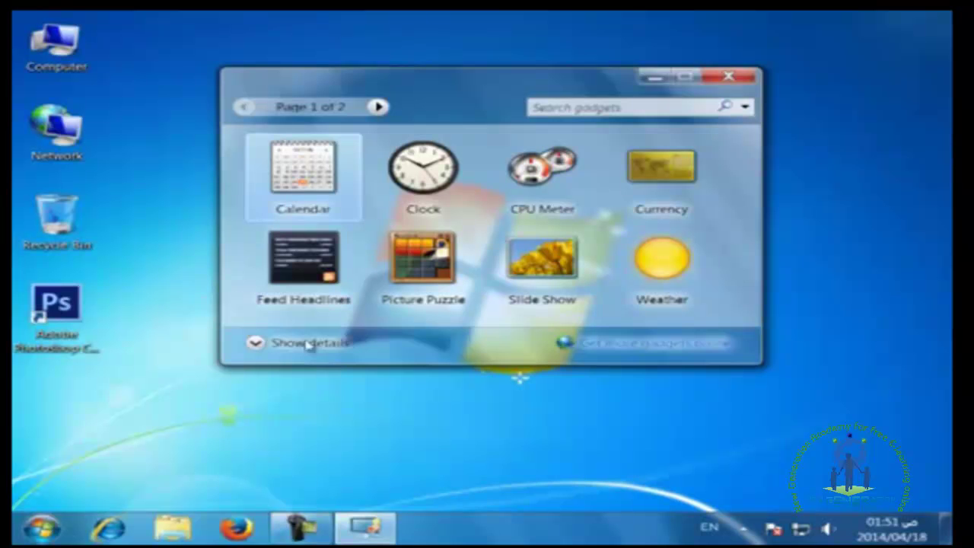
Add the Calendar, Clock and CPU Meter gadgets to the desktop and close the gadgets gallery
{"action": "double_click", "coordinate": [300, 180]}
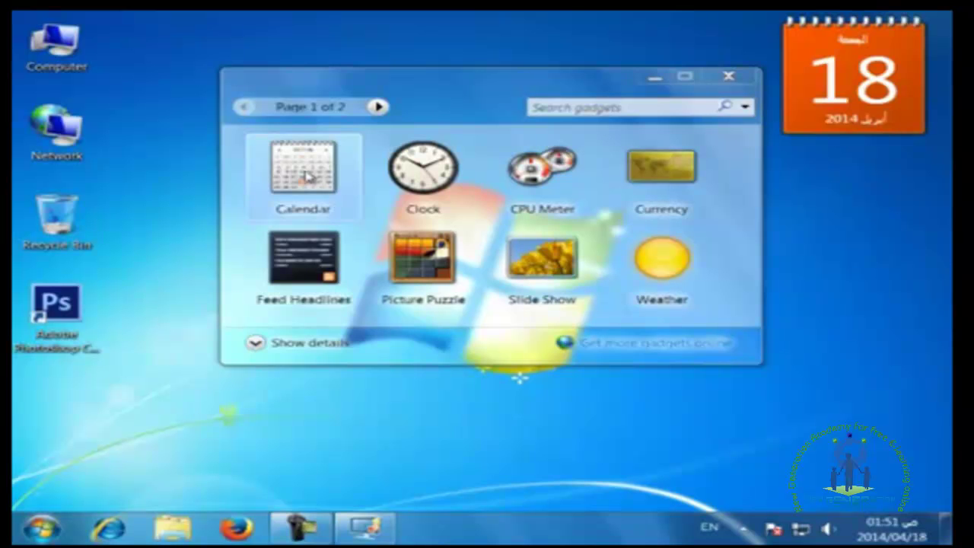
{"action": "double_click", "coordinate": [443, 177]}
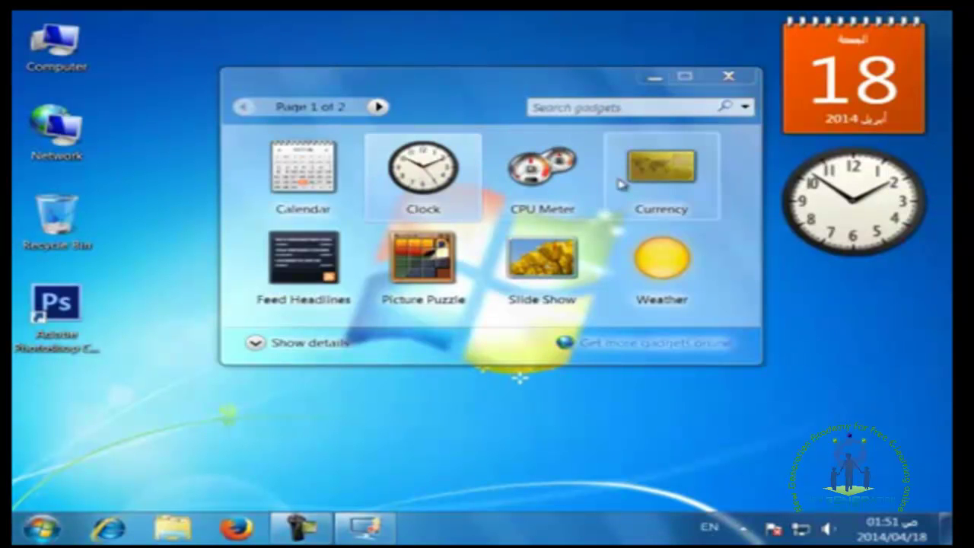
{"action": "double_click", "coordinate": [559, 177]}
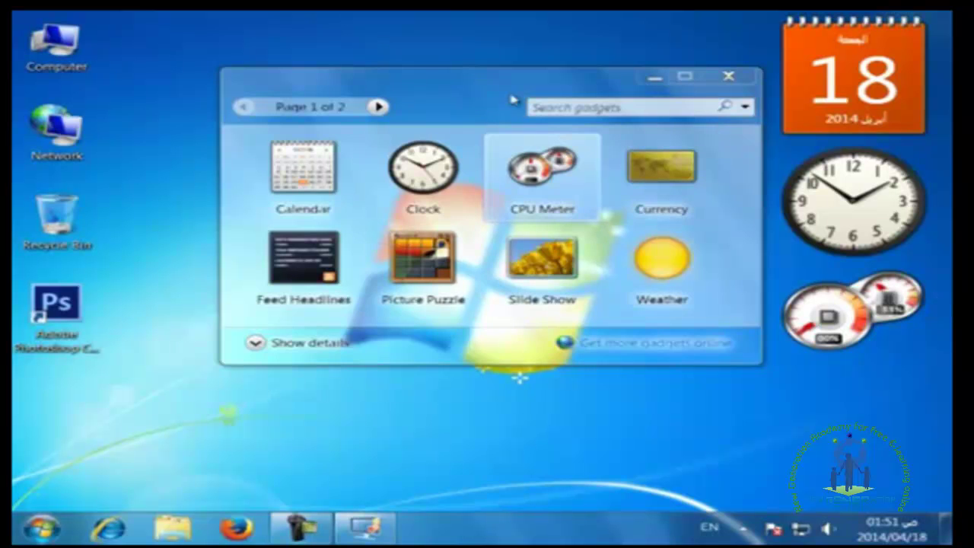
{"action": "left_click_drag", "start_coordinate": [512, 100], "coordinate": [377, 116]}
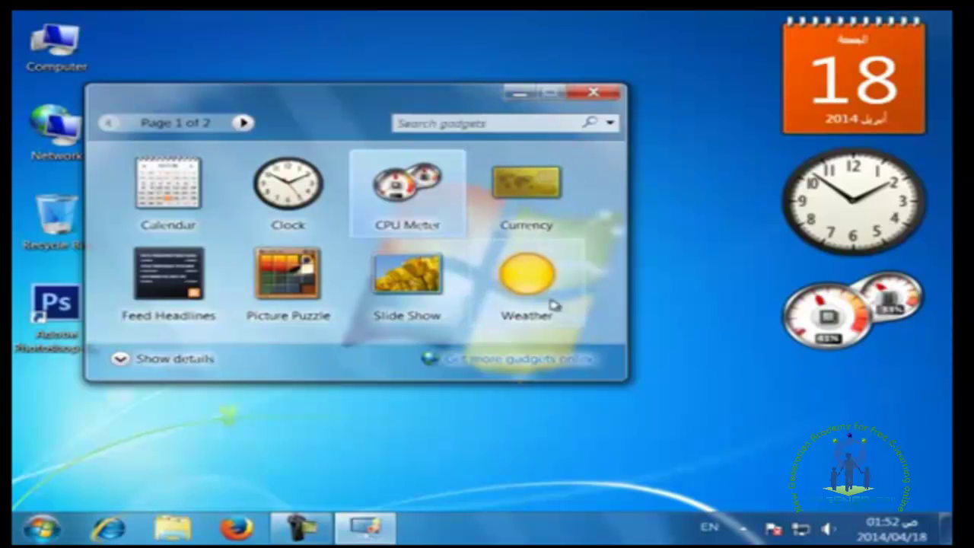
{"action": "left_click", "coordinate": [419, 293]}
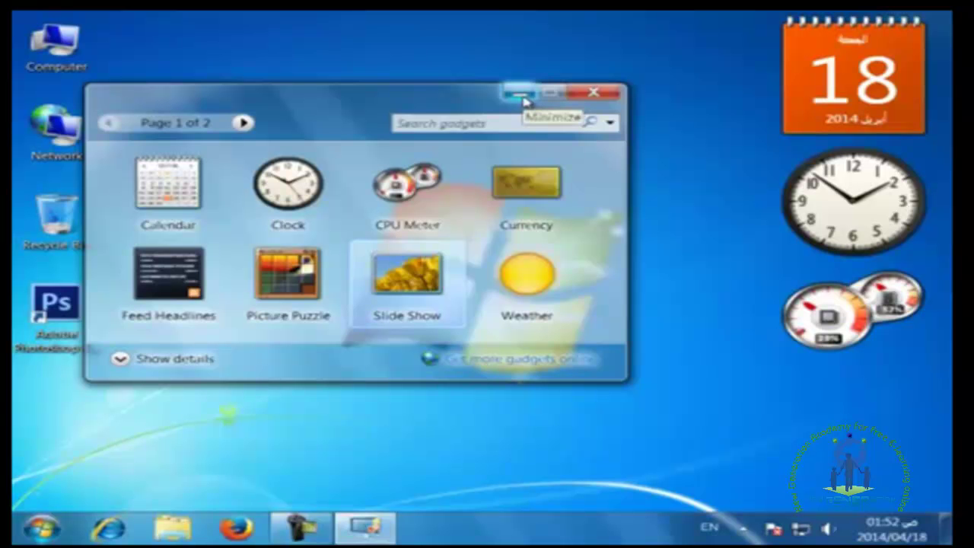
{"action": "left_click", "coordinate": [606, 94]}
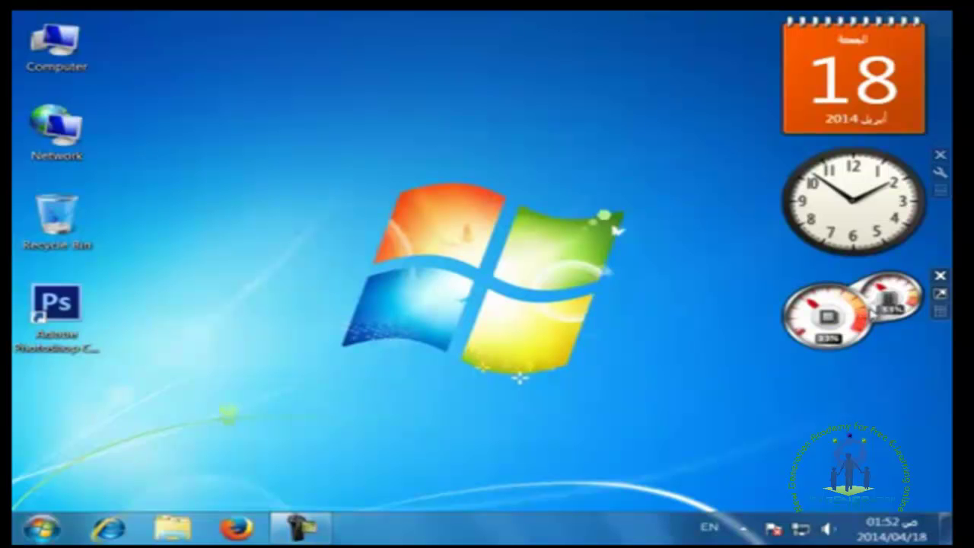
Rearrange the desktop gadgets in a column along the right edge, with Clock uppermost, Calendar beneath it and CPU Meter lowest
{"action": "left_click_drag", "start_coordinate": [868, 320], "coordinate": [402, 70]}
{"action": "left_click_drag", "start_coordinate": [873, 205], "coordinate": [632, 72]}
{"action": "left_click_drag", "start_coordinate": [866, 113], "coordinate": [865, 290]}
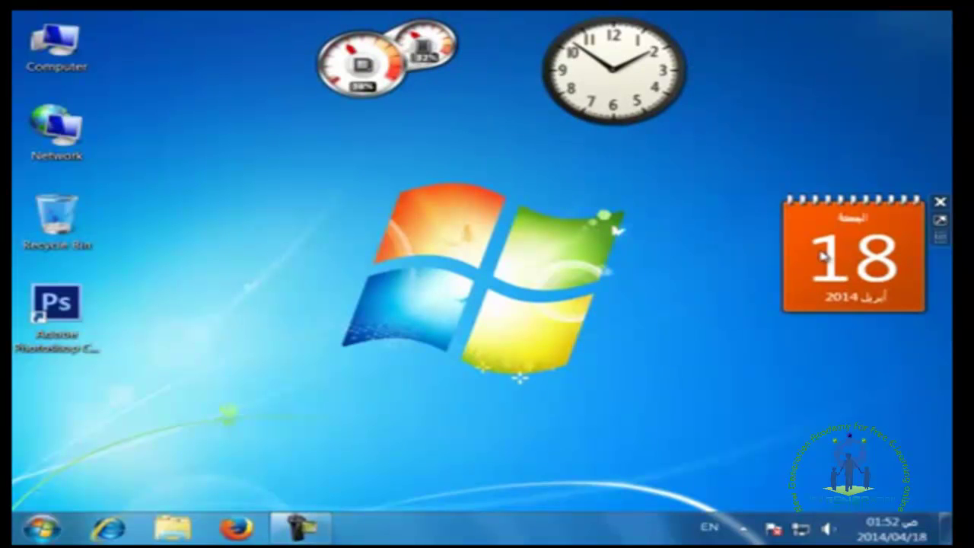
{"action": "left_click_drag", "start_coordinate": [627, 97], "coordinate": [860, 95]}
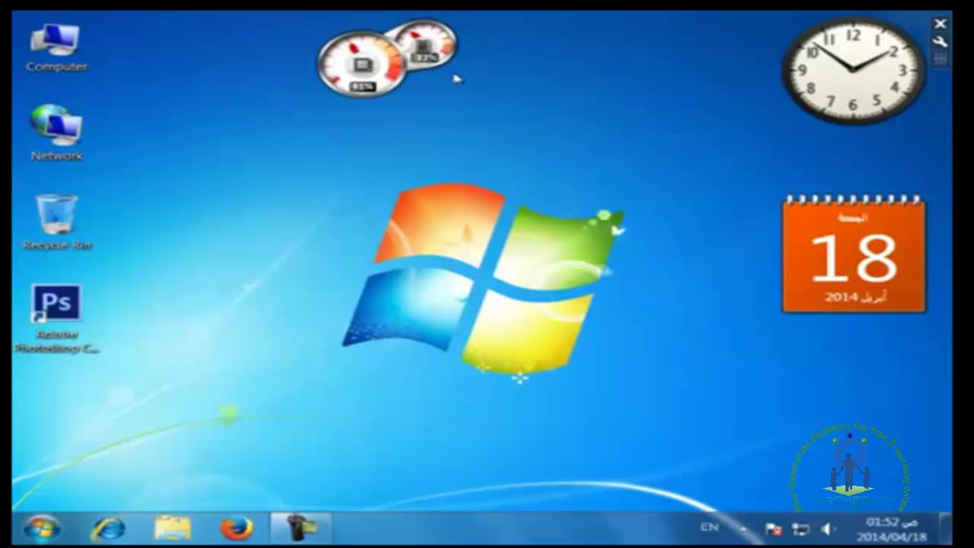
{"action": "left_click_drag", "start_coordinate": [455, 76], "coordinate": [921, 416]}
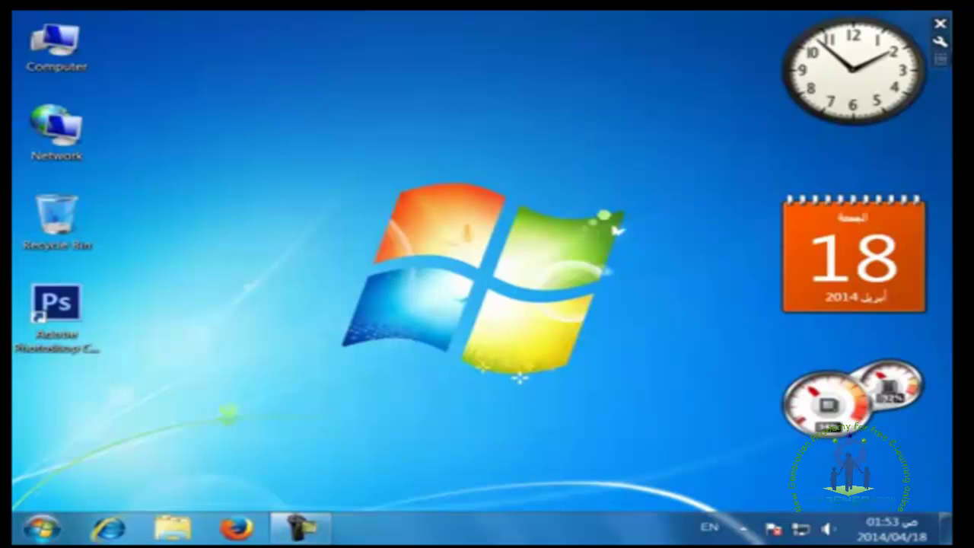
Open the Clock gadget's options, browse the available clock faces, and choose the red face, 6 of 8
{"action": "left_click", "coordinate": [942, 44]}
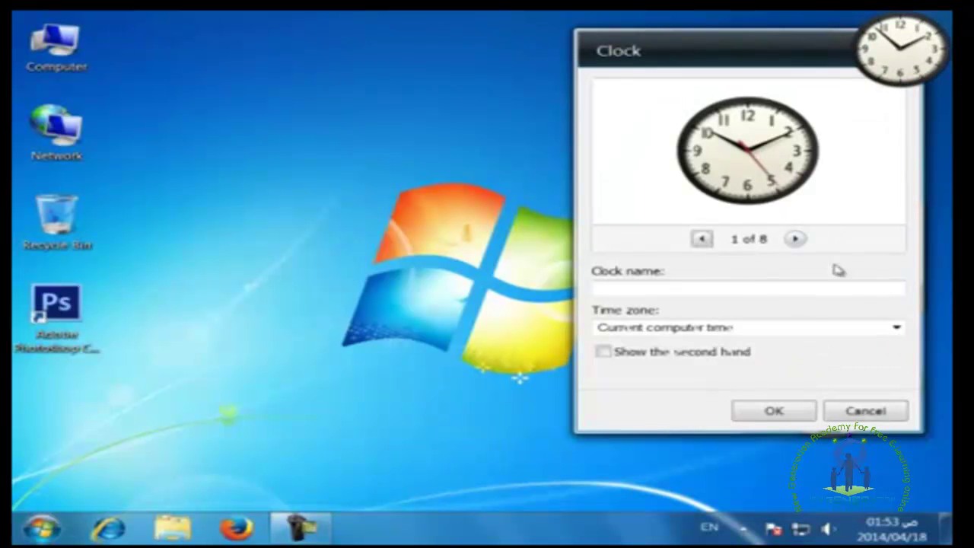
{"action": "left_click", "coordinate": [796, 239]}
{"action": "left_click", "coordinate": [796, 239]}
{"action": "left_click", "coordinate": [796, 240]}
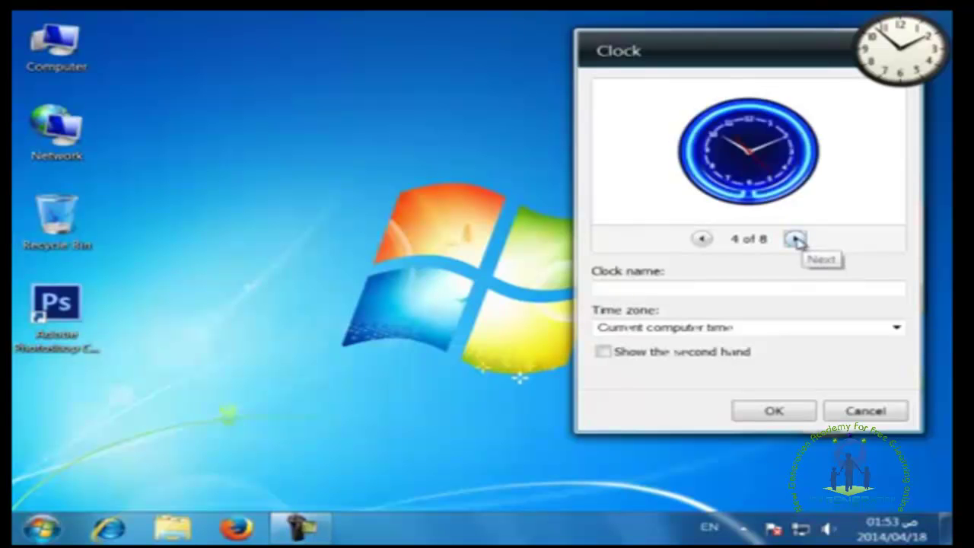
{"action": "left_click", "coordinate": [796, 240]}
{"action": "left_click", "coordinate": [796, 240]}
{"action": "left_click", "coordinate": [795, 240]}
{"action": "left_click", "coordinate": [796, 240]}
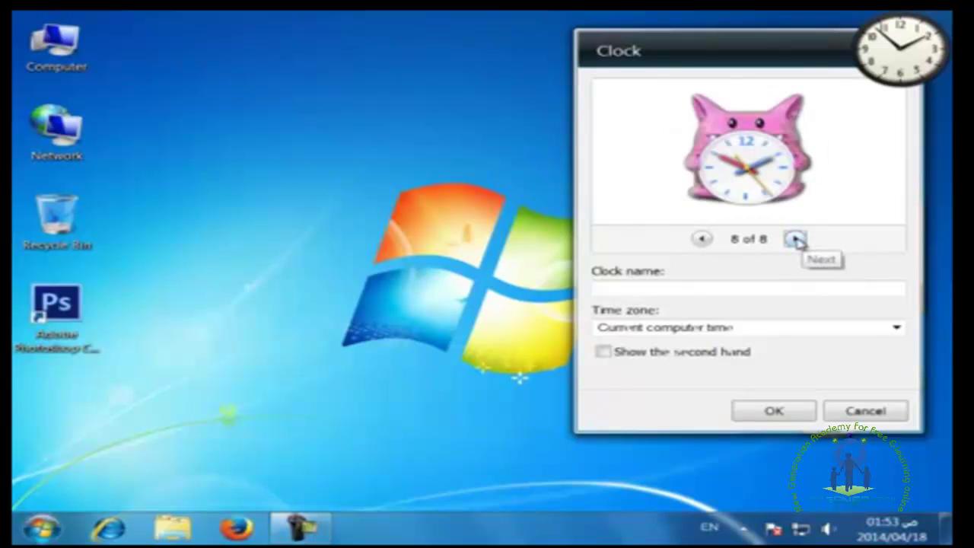
{"action": "left_click", "coordinate": [796, 239]}
{"action": "left_click", "coordinate": [796, 239]}
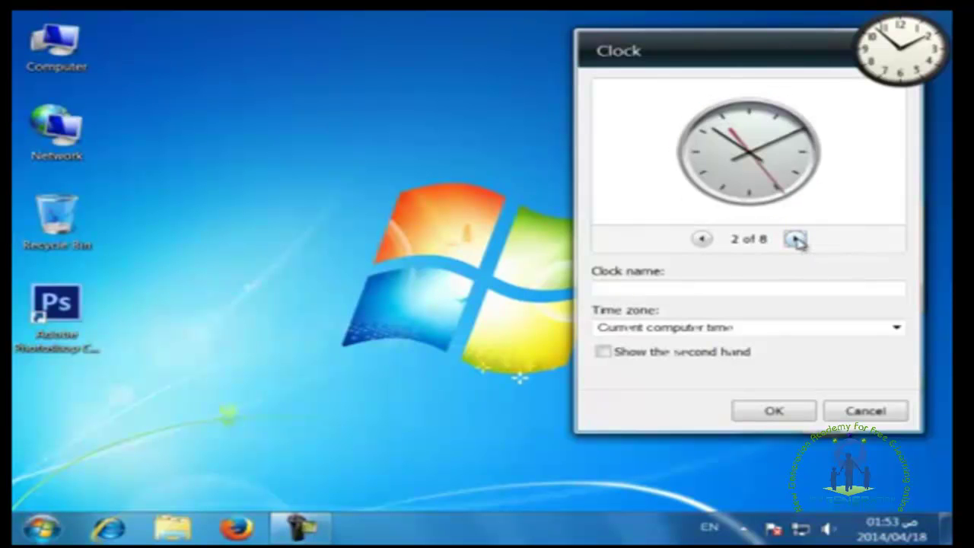
{"action": "left_click", "coordinate": [796, 239]}
{"action": "left_click", "coordinate": [796, 240]}
{"action": "left_click", "coordinate": [796, 239]}
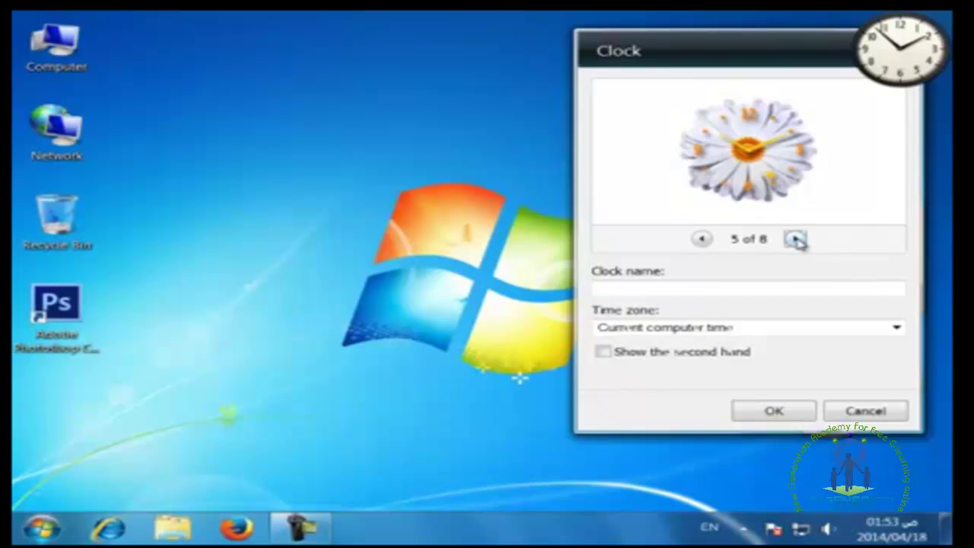
{"action": "left_click", "coordinate": [796, 240]}
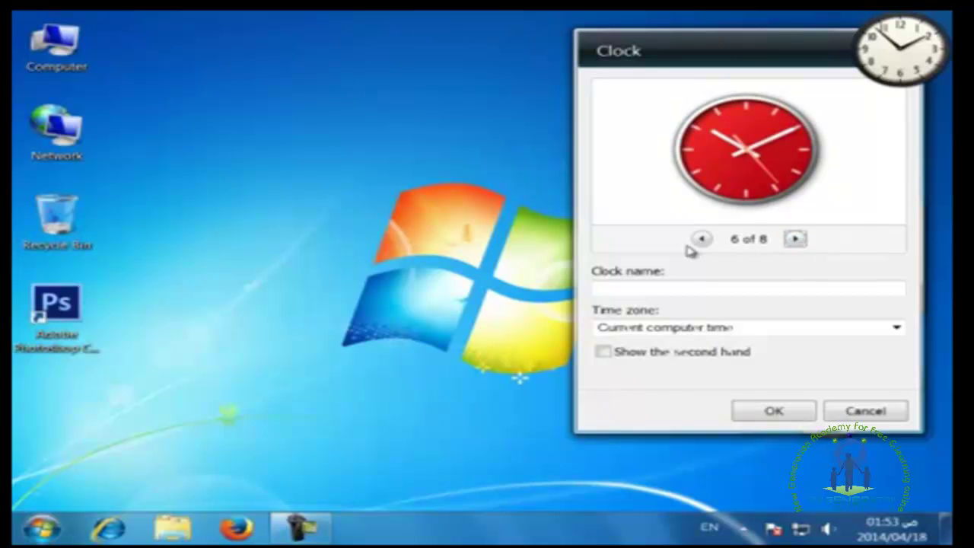
View the Clock gadget's name field and time zone choices without changing them, and show the taskbar clock's additional clocks for comparison
{"action": "left_click", "coordinate": [656, 291]}
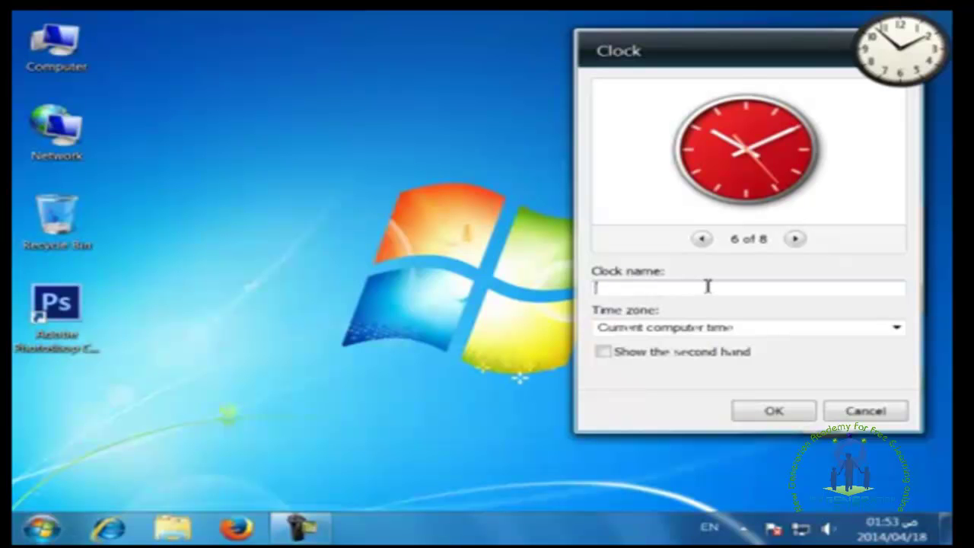
{"action": "left_click", "coordinate": [897, 328]}
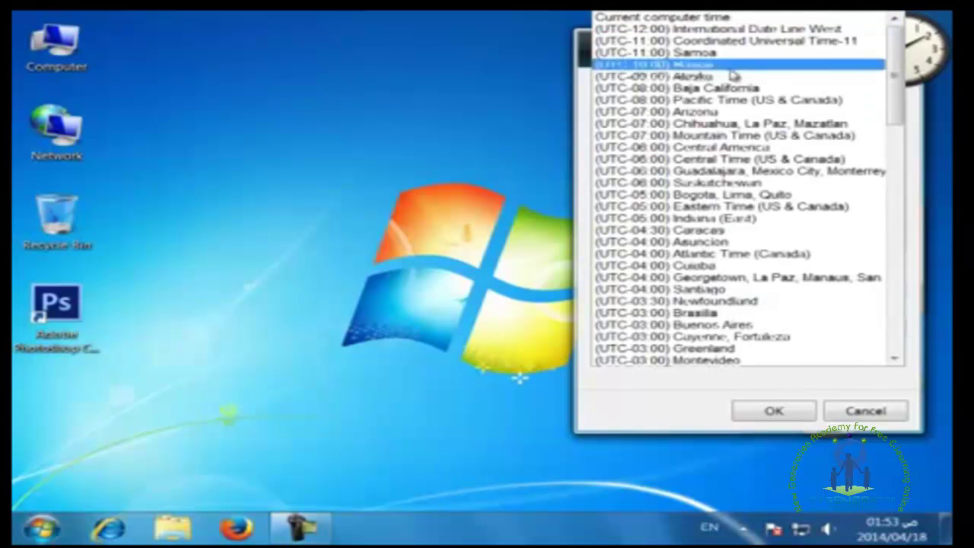
{"action": "scroll", "coordinate": [732, 76], "scroll_direction": "down", "scroll_amount": 15}
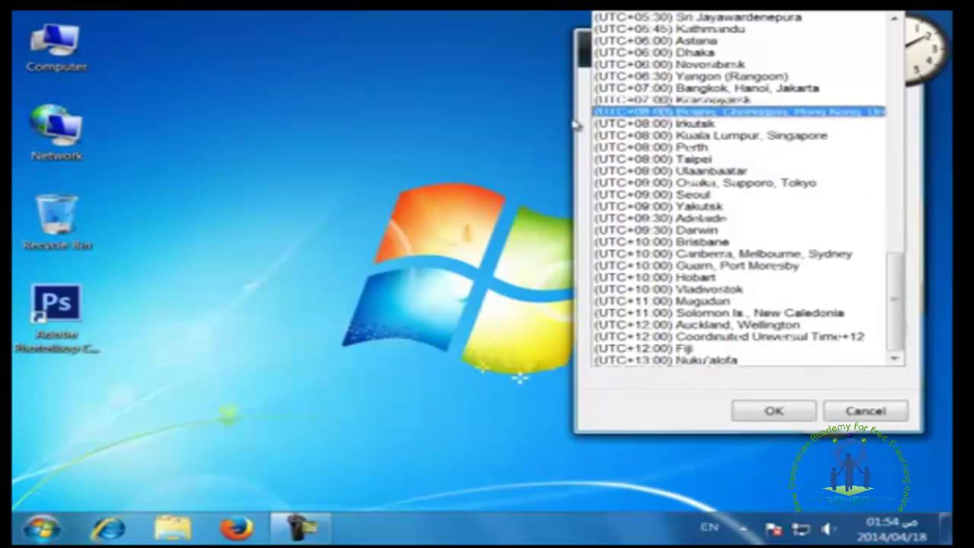
{"action": "left_click", "coordinate": [453, 159]}
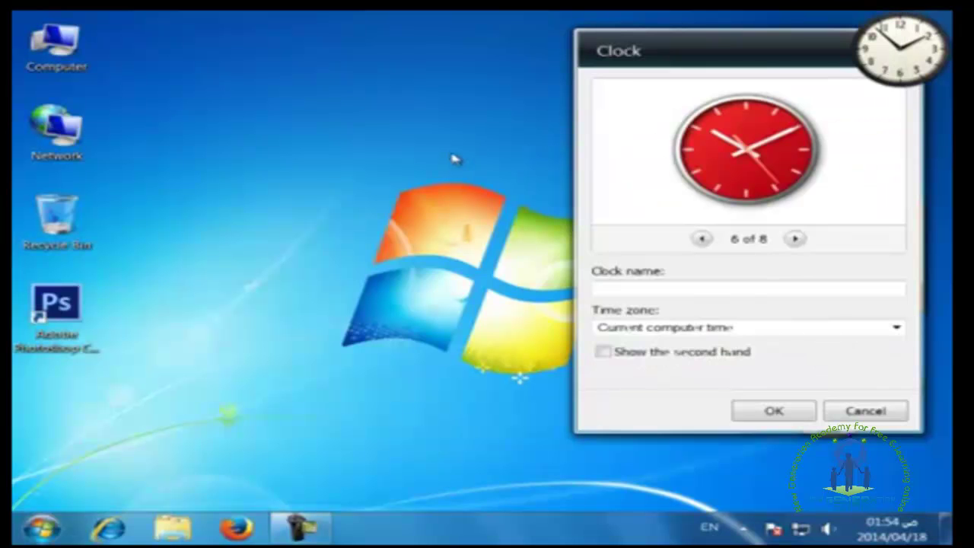
{"action": "left_click", "coordinate": [890, 530]}
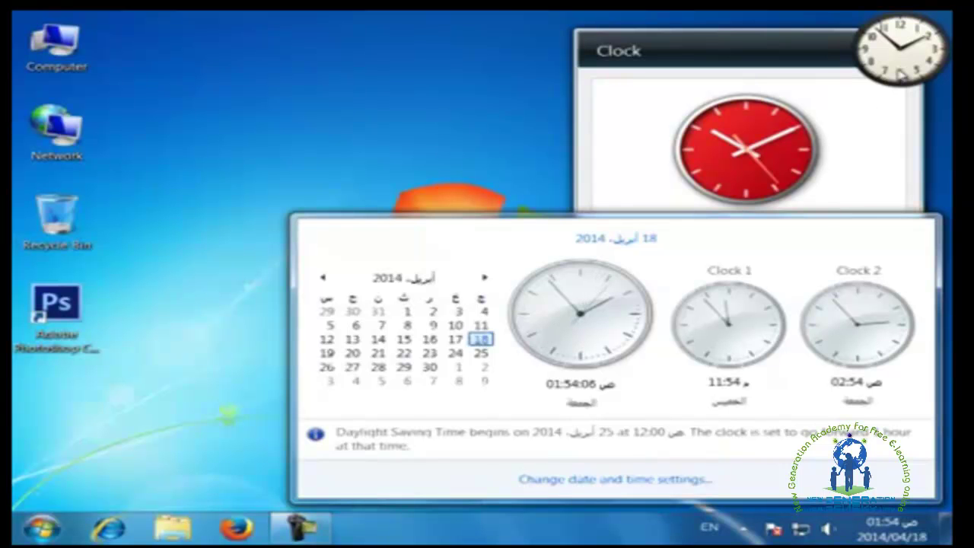
Enable the second hand on the red Clock gadget and apply its settings
{"action": "left_click", "coordinate": [860, 116]}
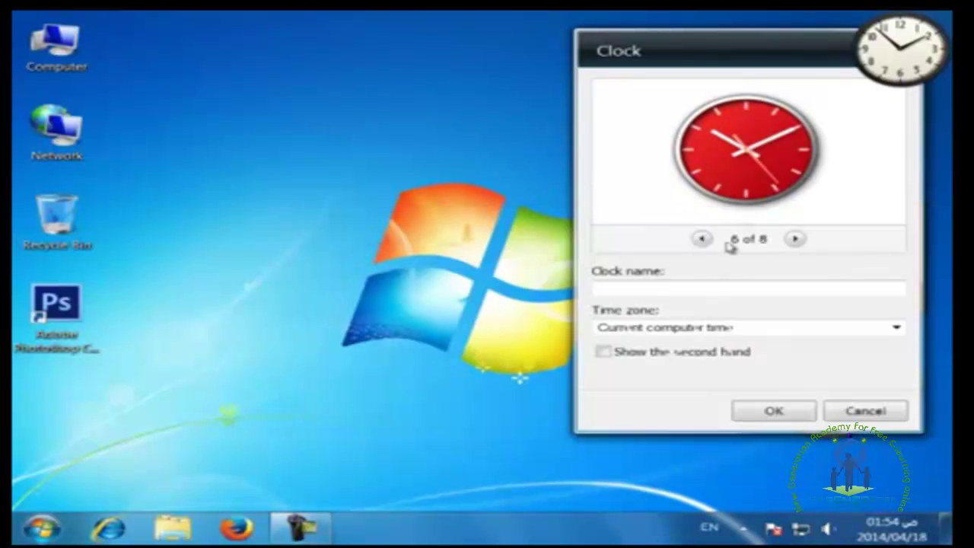
{"action": "left_click", "coordinate": [604, 353]}
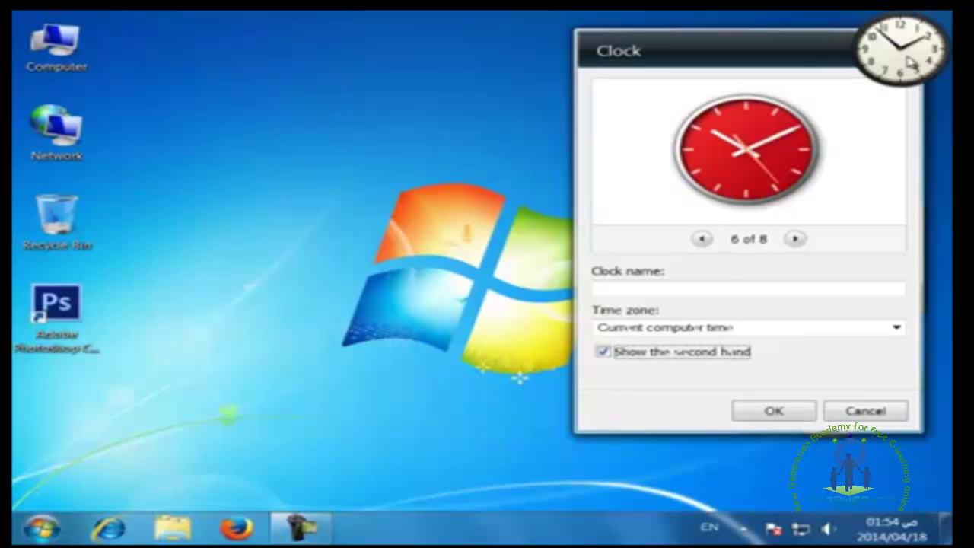
{"action": "key", "text": "Return"}
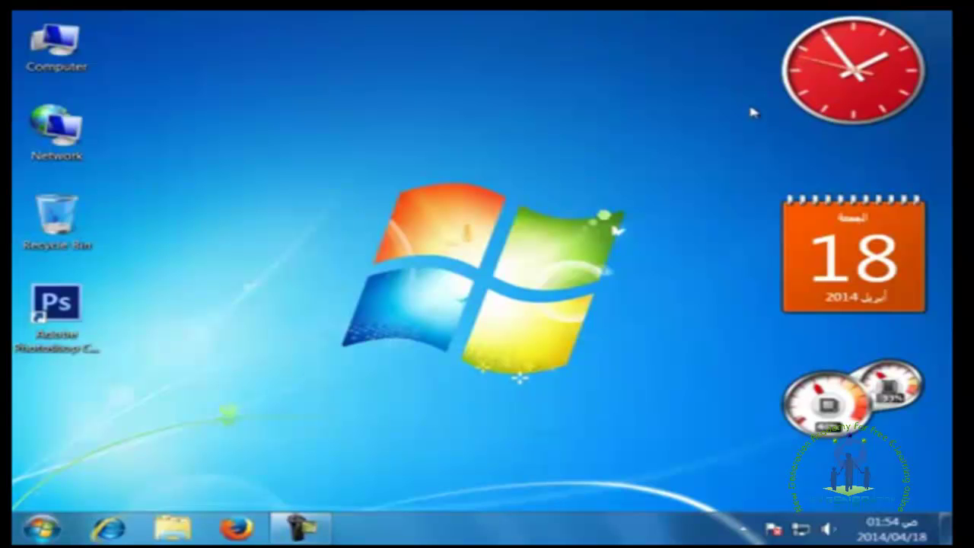
Add two more Clock gadgets from the gadgets gallery and place them side by side along the desktop's upper edge
{"action": "right_click", "coordinate": [440, 106]}
{"action": "left_click", "coordinate": [499, 311]}
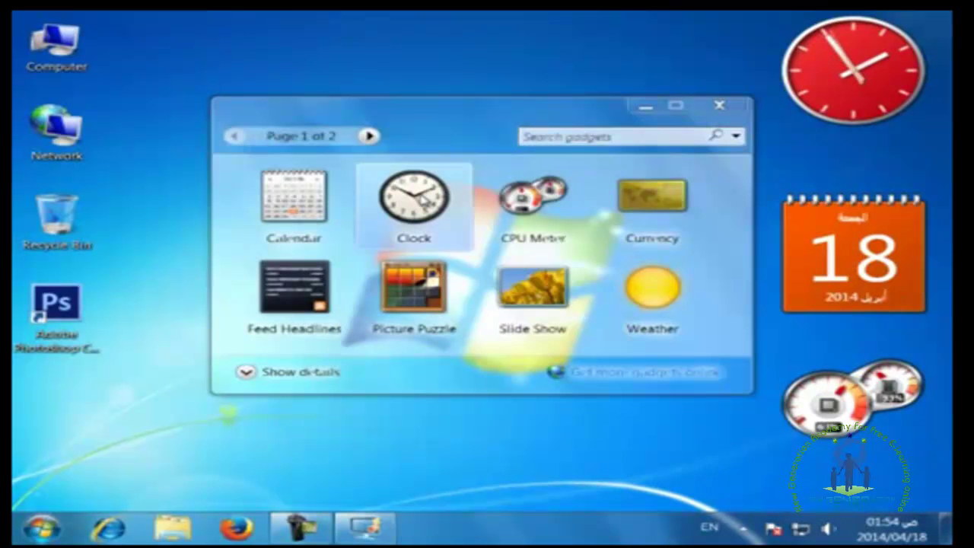
{"action": "double_click", "coordinate": [414, 202]}
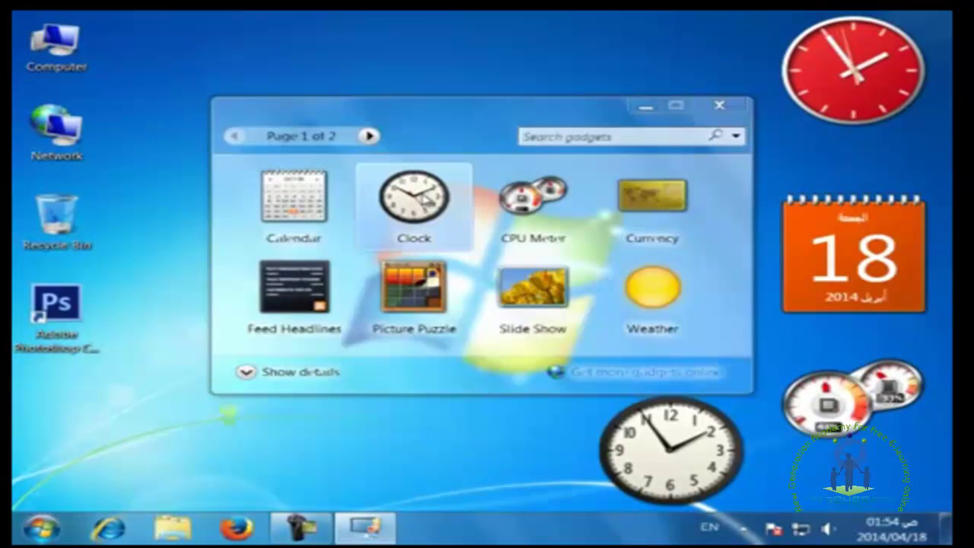
{"action": "double_click", "coordinate": [423, 199]}
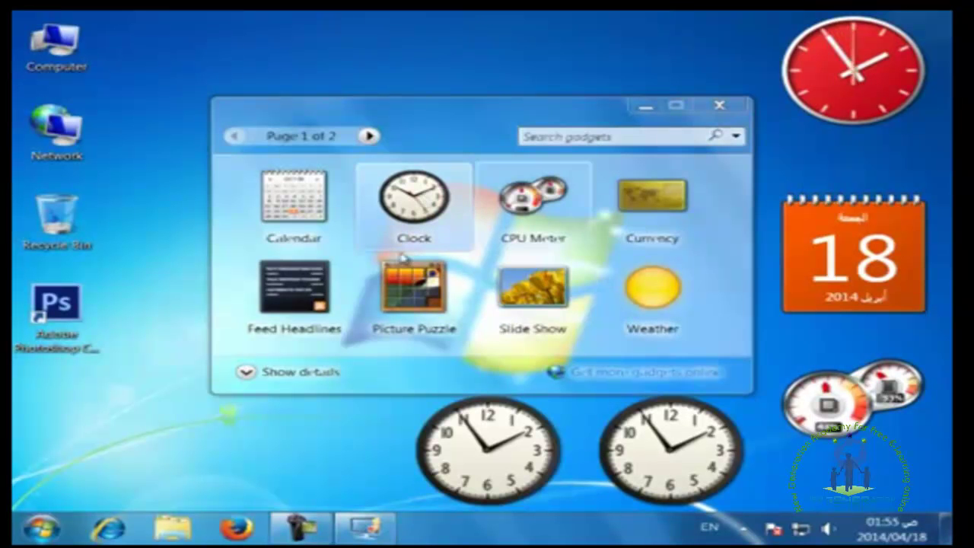
{"action": "left_click", "coordinate": [719, 109]}
{"action": "mouse_move", "coordinate": [495, 440]}
{"action": "left_click_drag", "start_coordinate": [494, 440], "coordinate": [430, 60]}
{"action": "left_click_drag", "start_coordinate": [670, 453], "coordinate": [605, 72]}
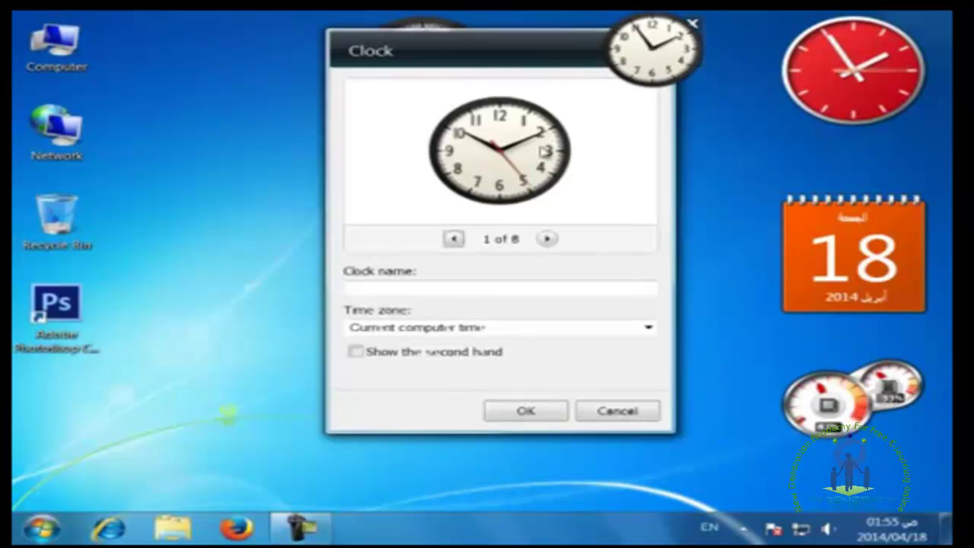
Give the new clock nearer the red one the pink face 8 of 8, a second hand and the (UTC-04:00) Santiago time zone
{"action": "left_click", "coordinate": [454, 239]}
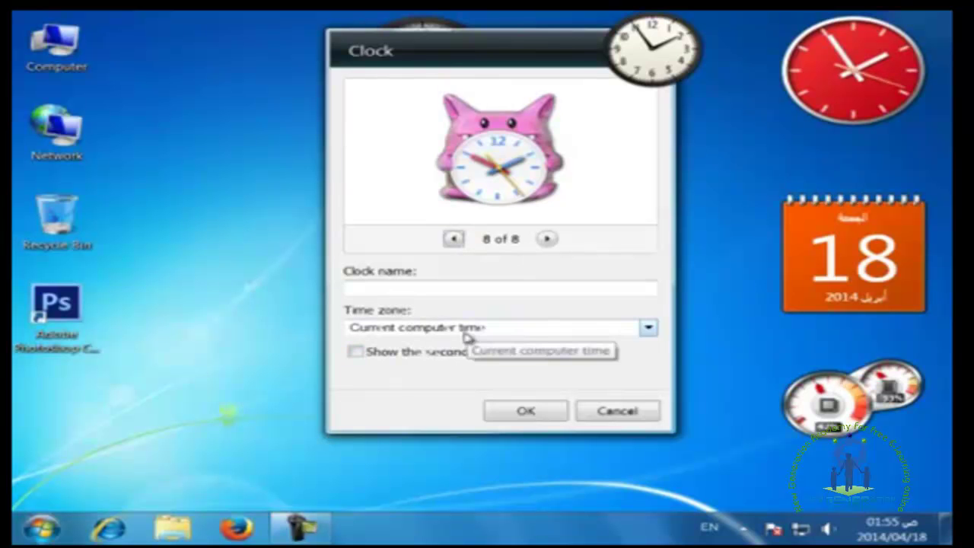
{"action": "left_click", "coordinate": [373, 356]}
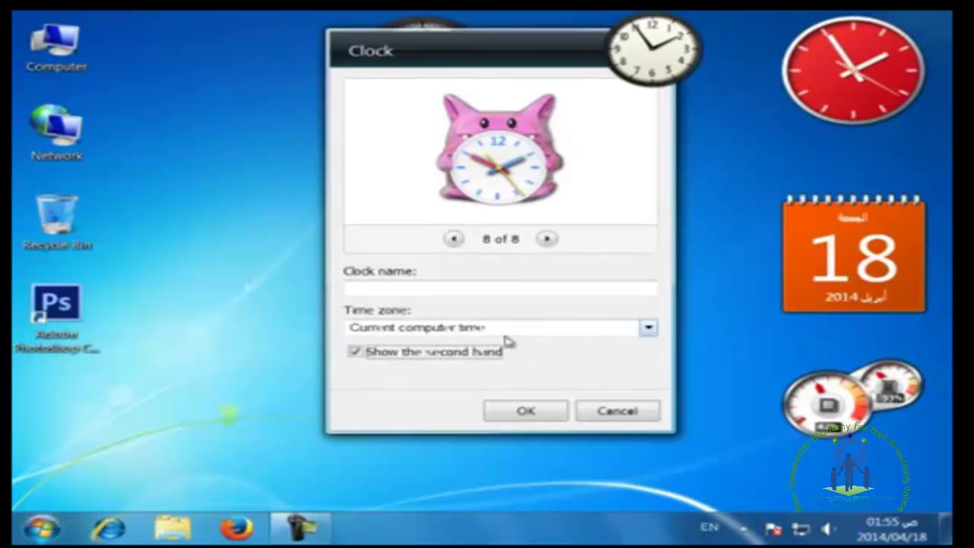
{"action": "left_click", "coordinate": [561, 331]}
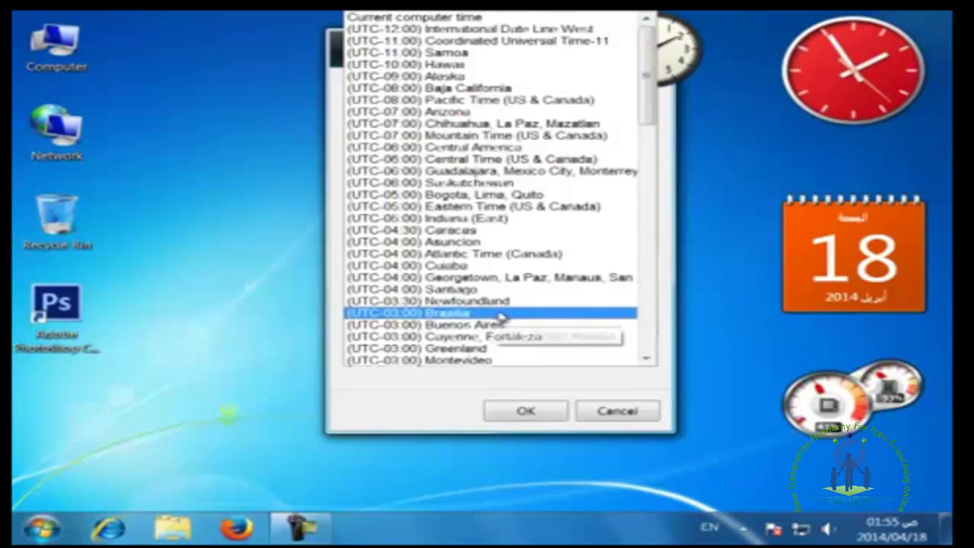
{"action": "left_click", "coordinate": [511, 290]}
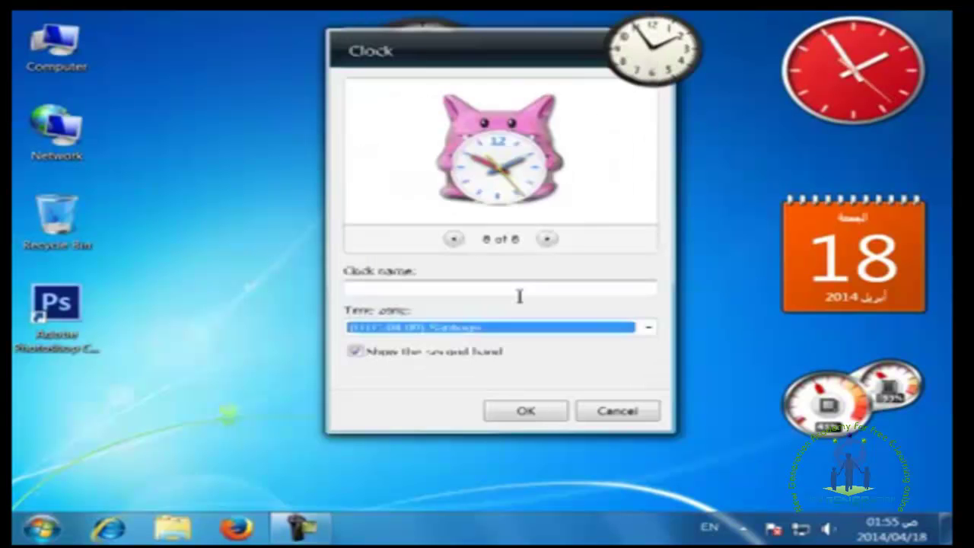
{"action": "left_click", "coordinate": [538, 417]}
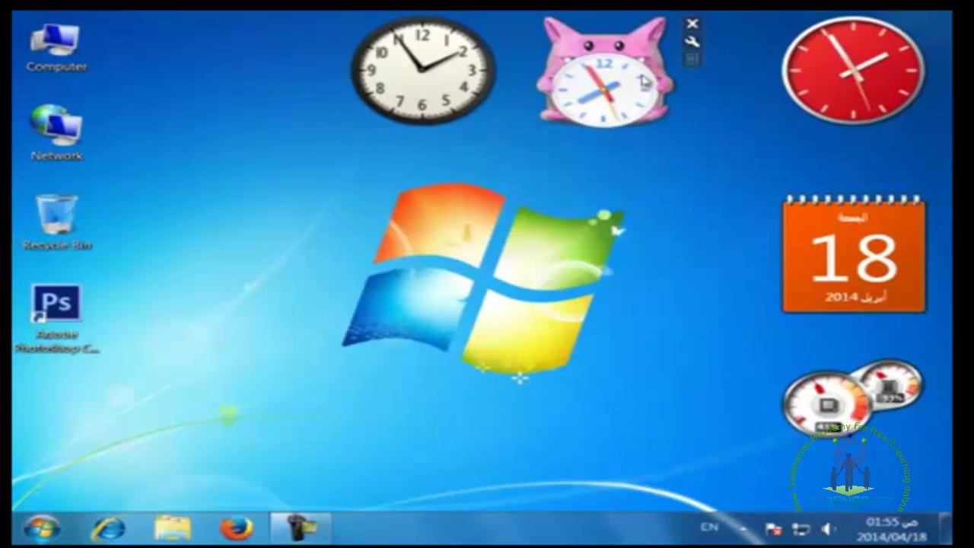
{"action": "left_click_drag", "start_coordinate": [635, 76], "coordinate": [700, 76]}
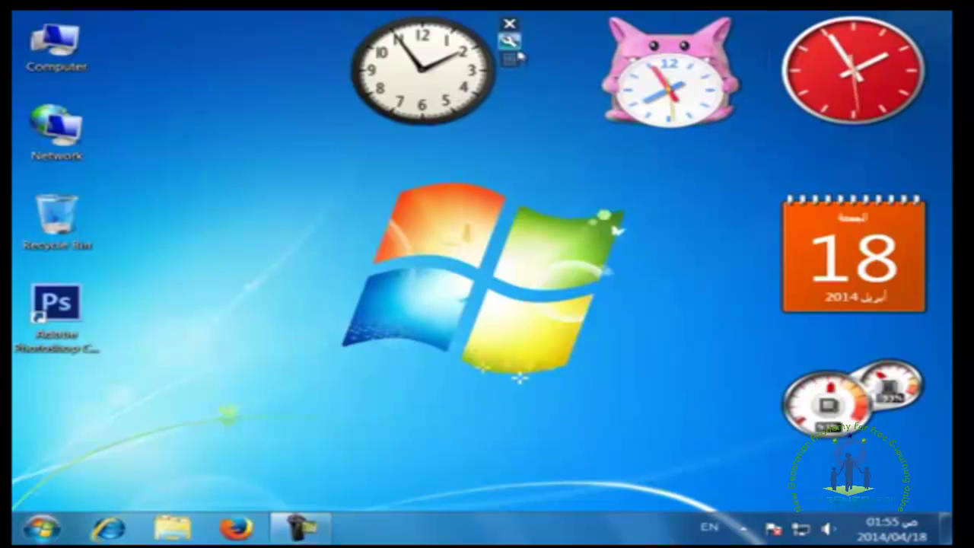
Give the remaining white clock the blue neon face 4 of 8, a second hand and the (UTC+03:00) Baghdad time zone
{"action": "left_click", "coordinate": [510, 43]}
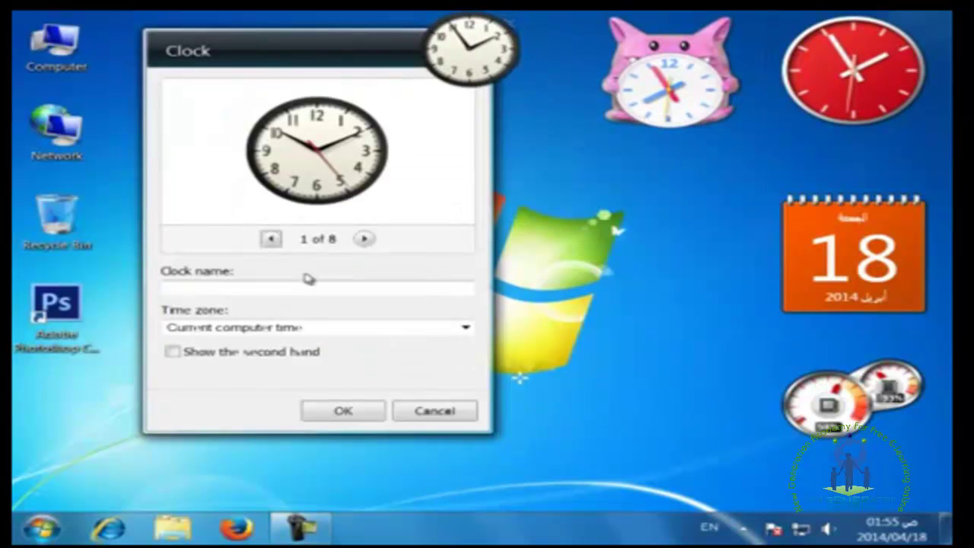
{"action": "left_click", "coordinate": [271, 239]}
{"action": "left_click", "coordinate": [271, 238]}
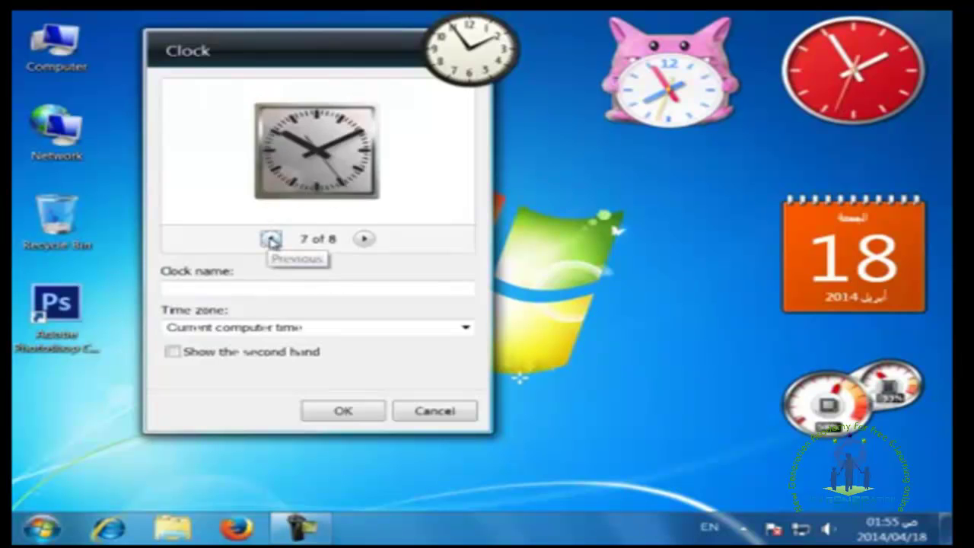
{"action": "left_click", "coordinate": [270, 239]}
{"action": "left_click", "coordinate": [270, 239]}
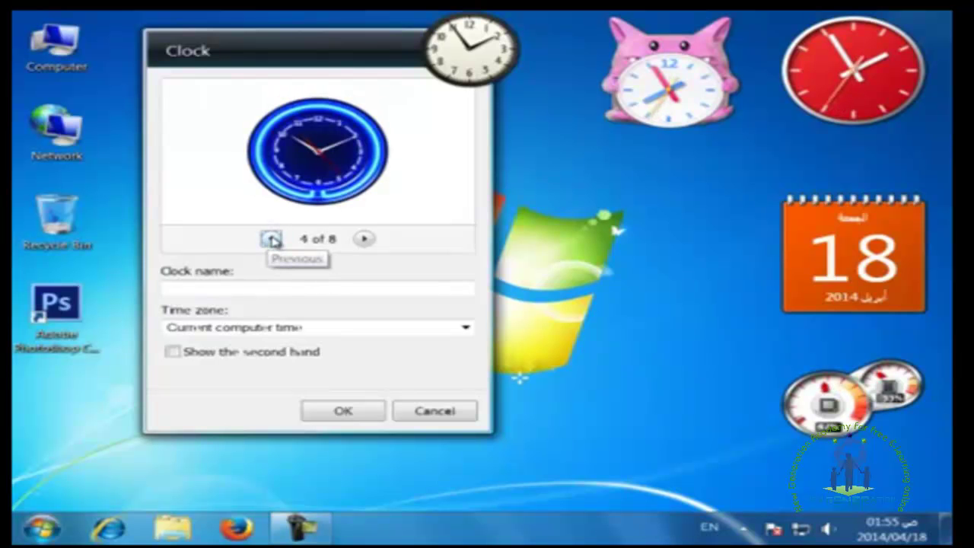
{"action": "left_click", "coordinate": [231, 355]}
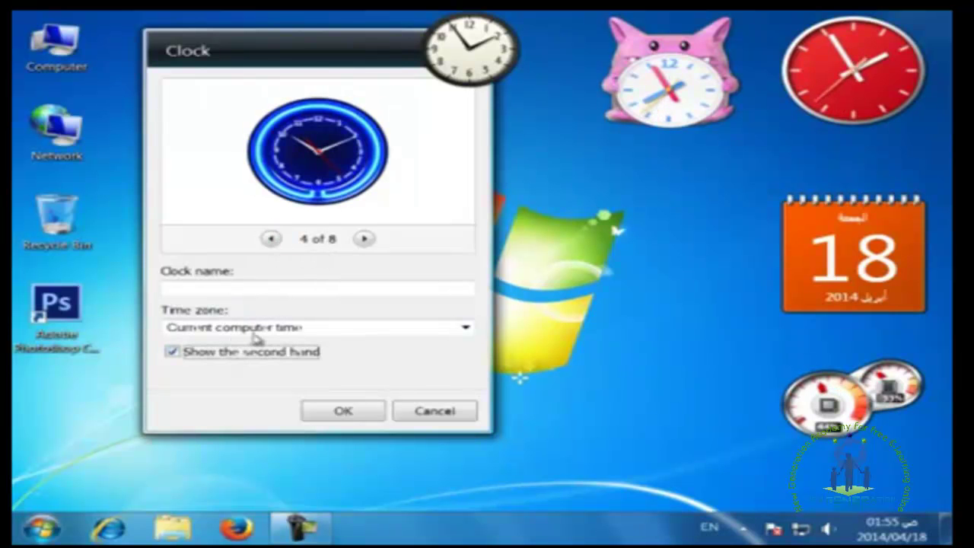
{"action": "left_click", "coordinate": [254, 332]}
{"action": "scroll", "coordinate": [356, 329], "scroll_direction": "down", "scroll_amount": 9}
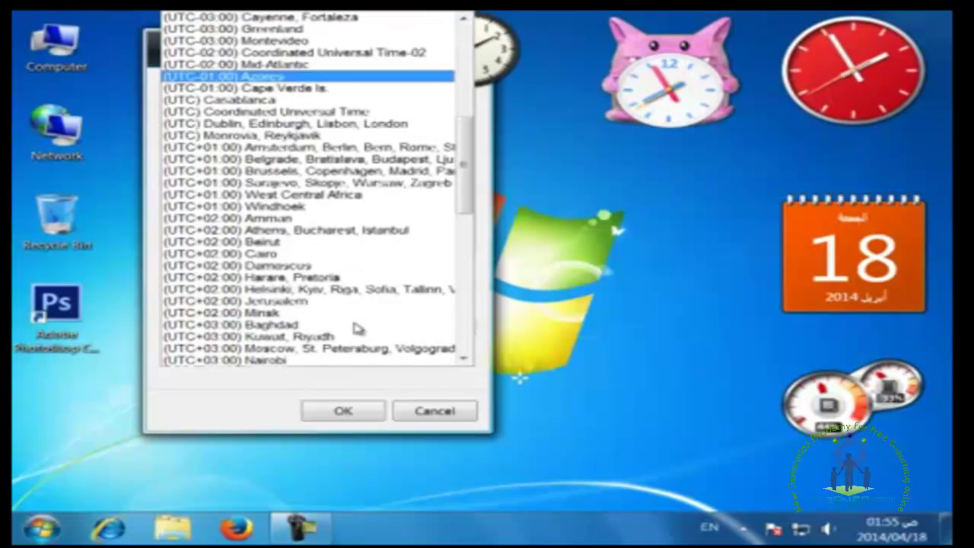
{"action": "left_click", "coordinate": [341, 326]}
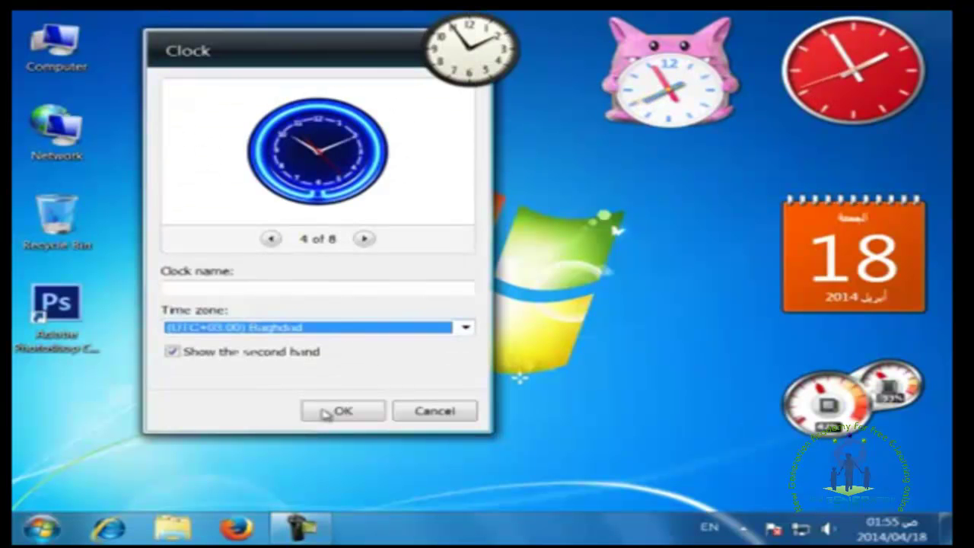
{"action": "left_click", "coordinate": [368, 419]}
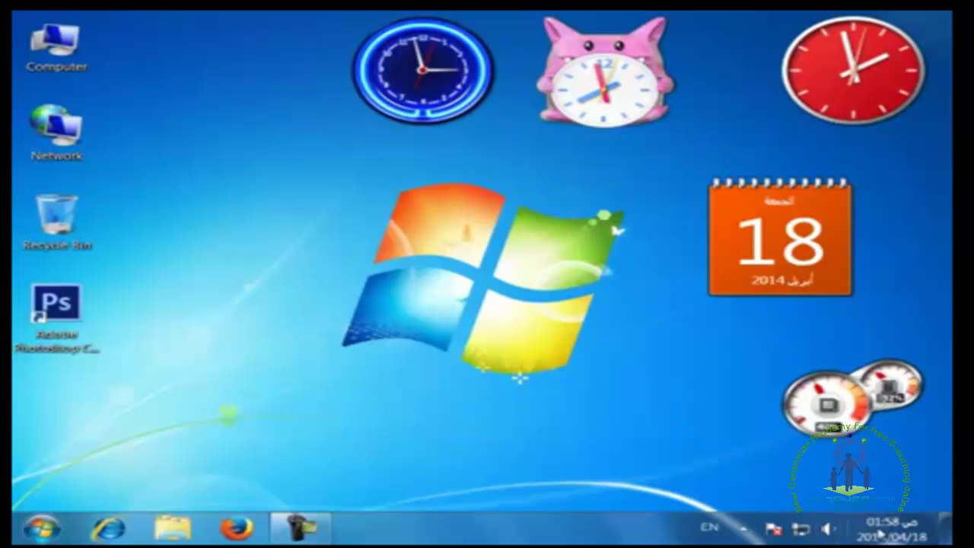
Enlarge the Calendar gadget to browse its months back and forward, and return it to its small size beneath the red clock
{"action": "mouse_move", "coordinate": [881, 534]}
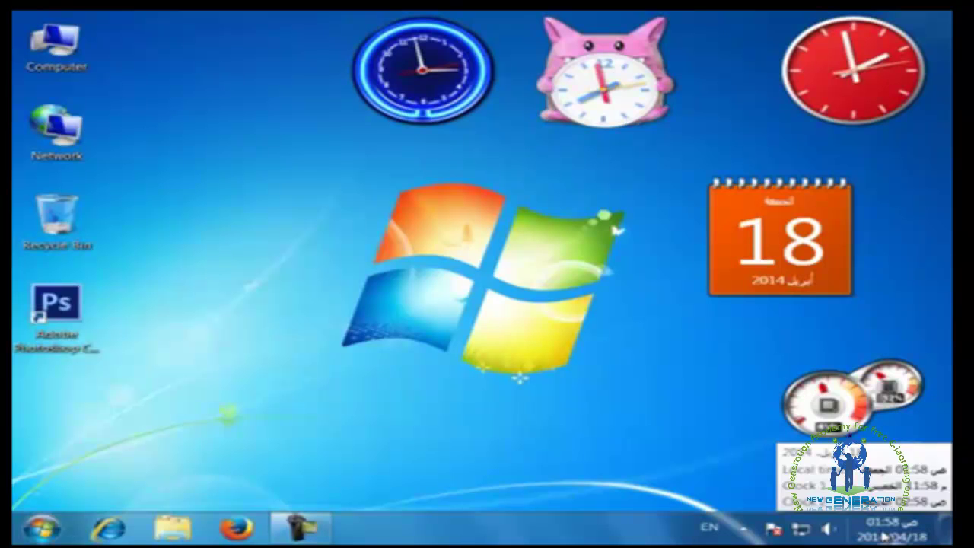
{"action": "left_click", "coordinate": [866, 201]}
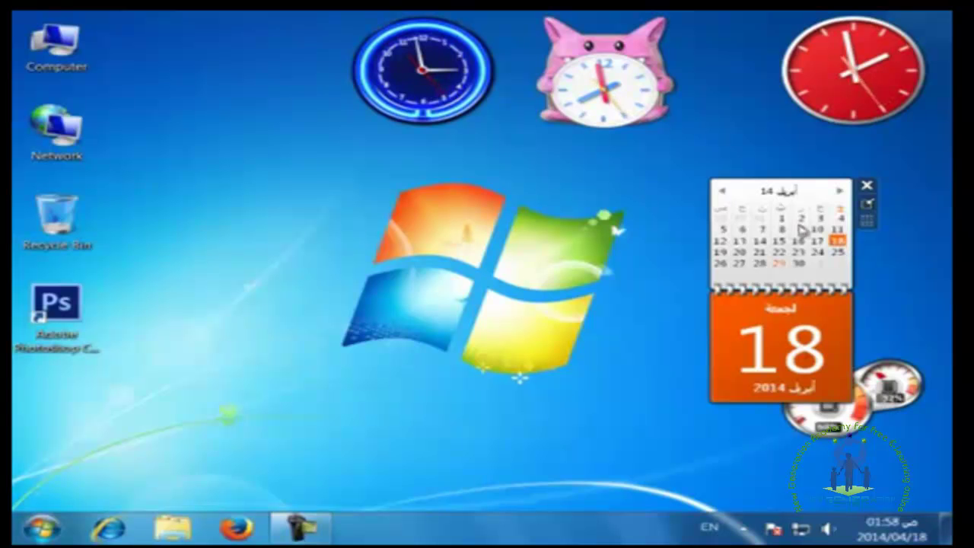
{"action": "left_click", "coordinate": [723, 192]}
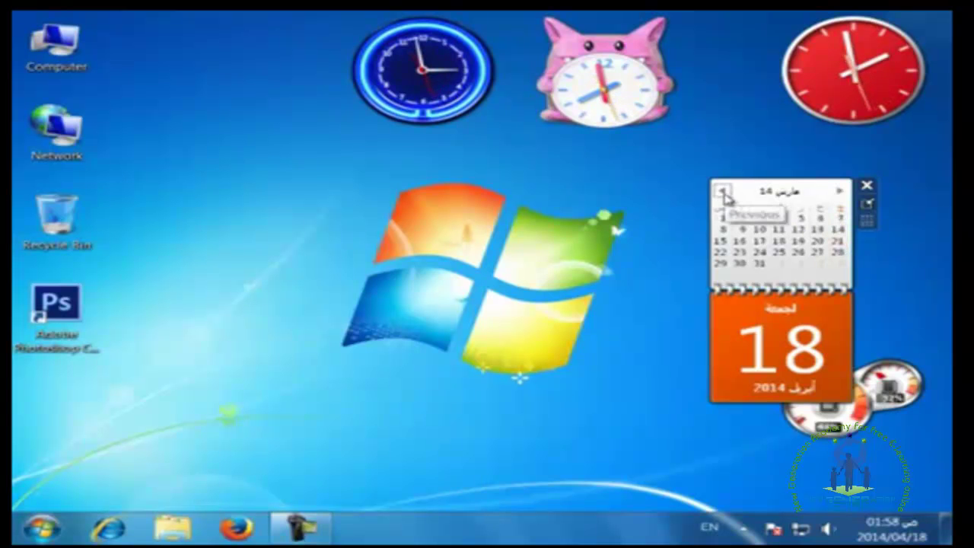
{"action": "left_click", "coordinate": [723, 192]}
{"action": "left_click", "coordinate": [723, 192]}
{"action": "left_click", "coordinate": [723, 192]}
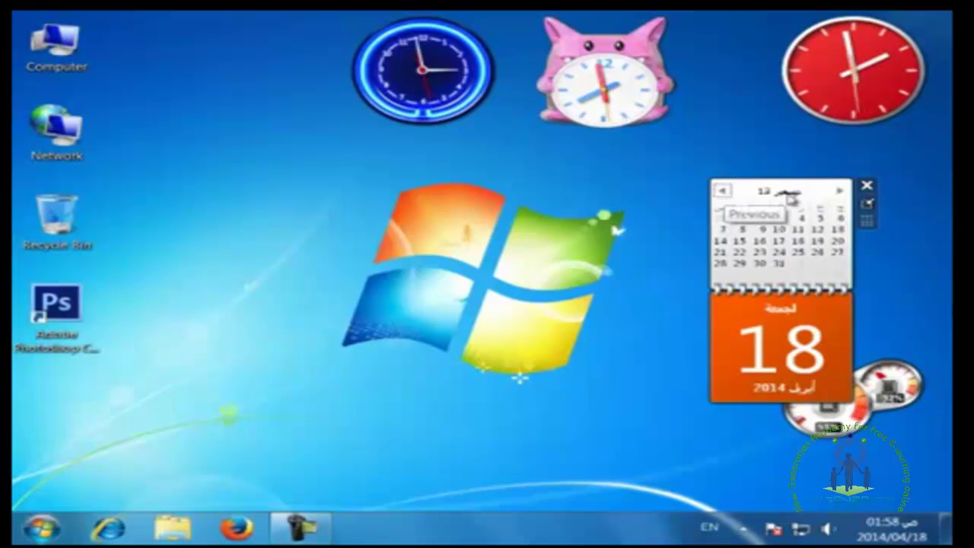
{"action": "left_click", "coordinate": [840, 191]}
{"action": "left_click", "coordinate": [840, 191]}
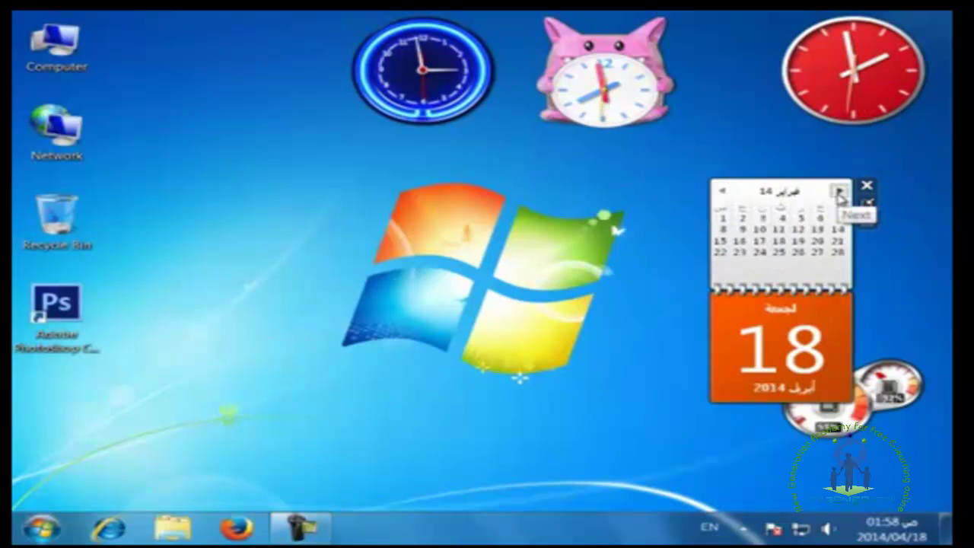
{"action": "left_click", "coordinate": [840, 191]}
{"action": "left_click", "coordinate": [840, 190]}
{"action": "left_click", "coordinate": [867, 202]}
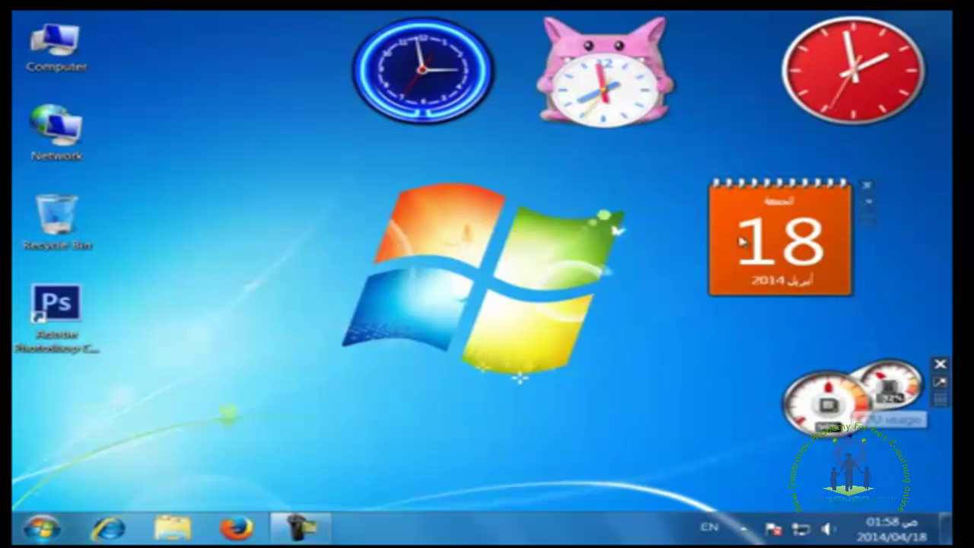
{"action": "left_click_drag", "start_coordinate": [732, 233], "coordinate": [807, 194]}
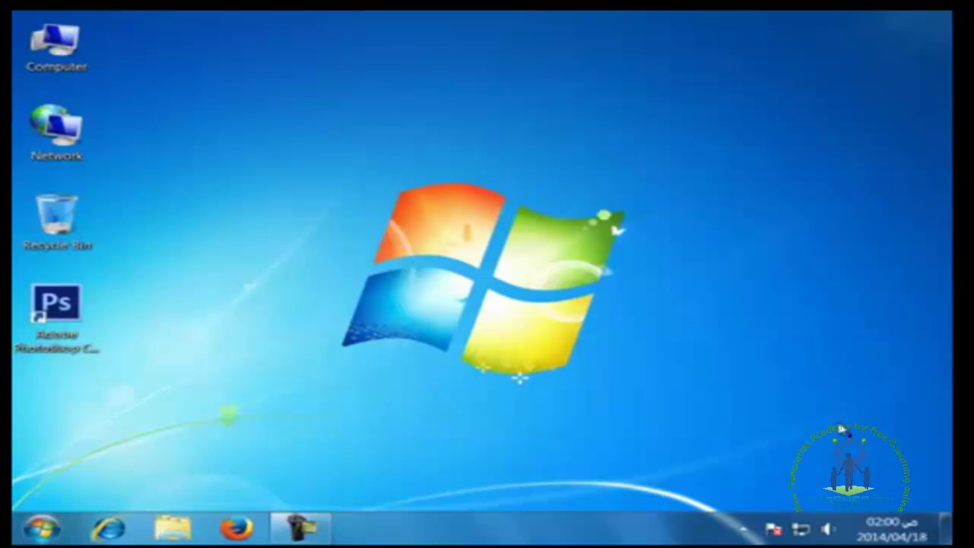
Open a Computer window, browse into Local Disk (E:), and have a second Computer window overlapping it
{"action": "key", "text": "super+e"}
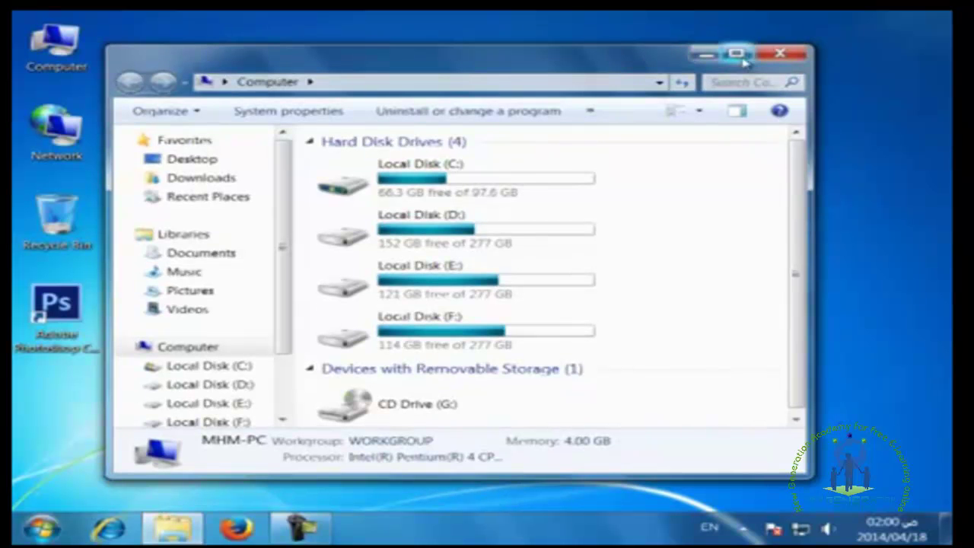
{"action": "left_click_drag", "start_coordinate": [670, 55], "coordinate": [731, 50]}
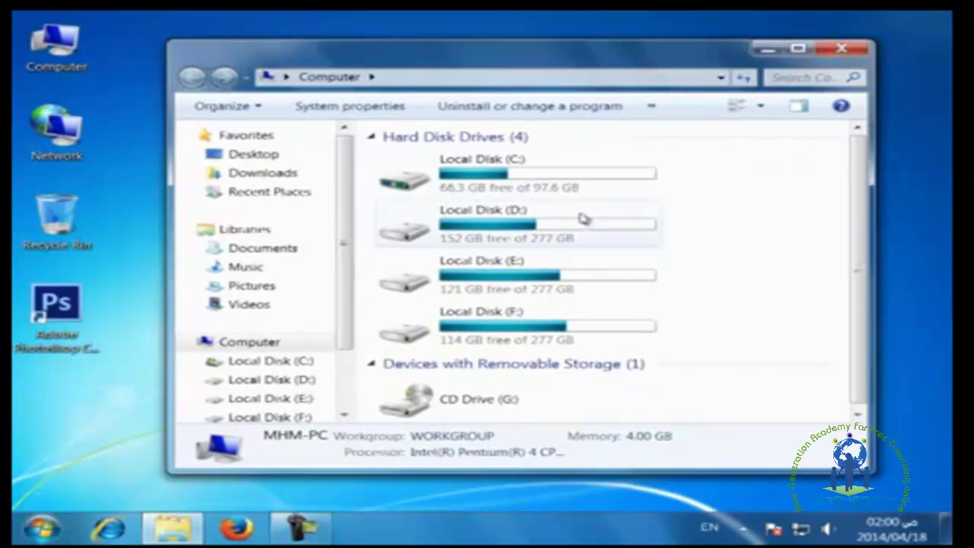
{"action": "left_click", "coordinate": [183, 531]}
{"action": "left_click", "coordinate": [182, 530]}
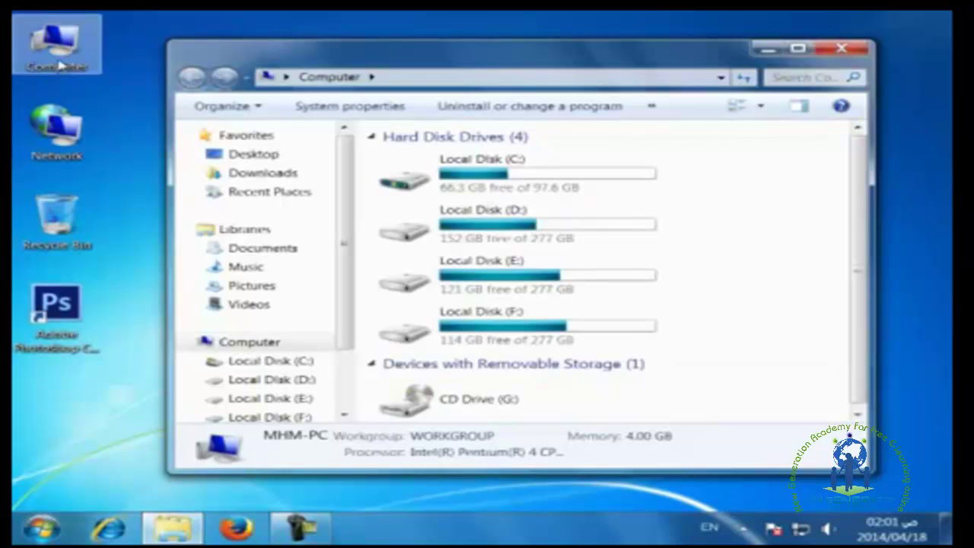
{"action": "double_click", "coordinate": [532, 283]}
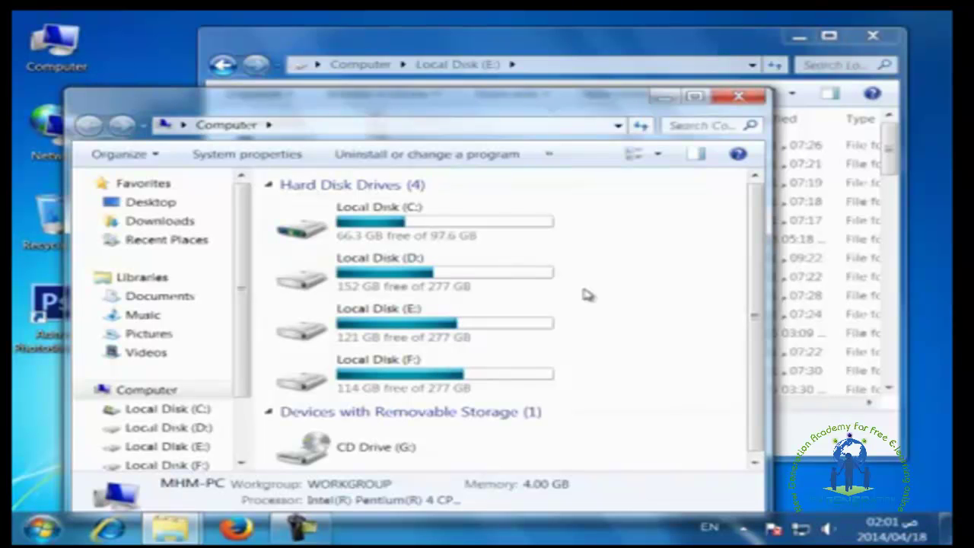
Show the taskbar's options for cascading, stacking or tiling windows without applying any
{"action": "right_click", "coordinate": [570, 529]}
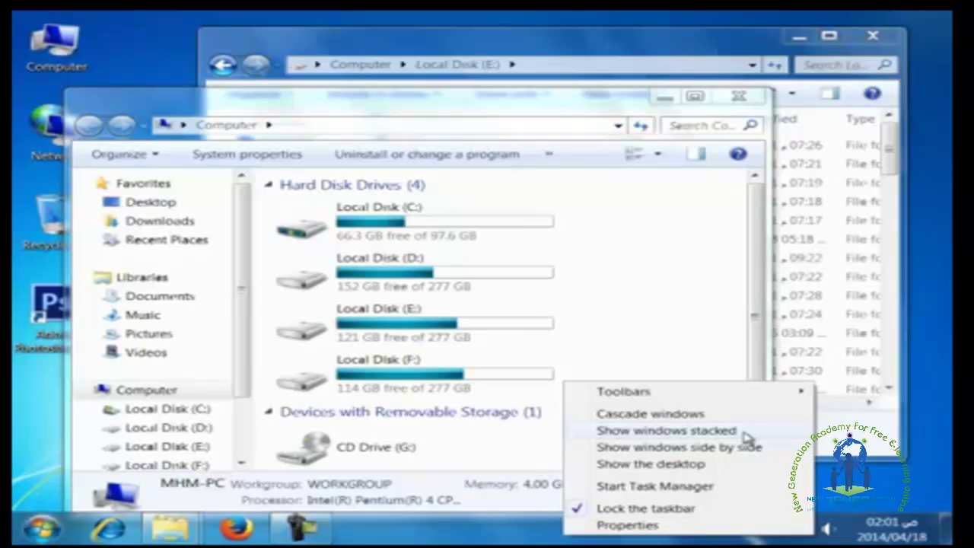
{"action": "left_click", "coordinate": [473, 103]}
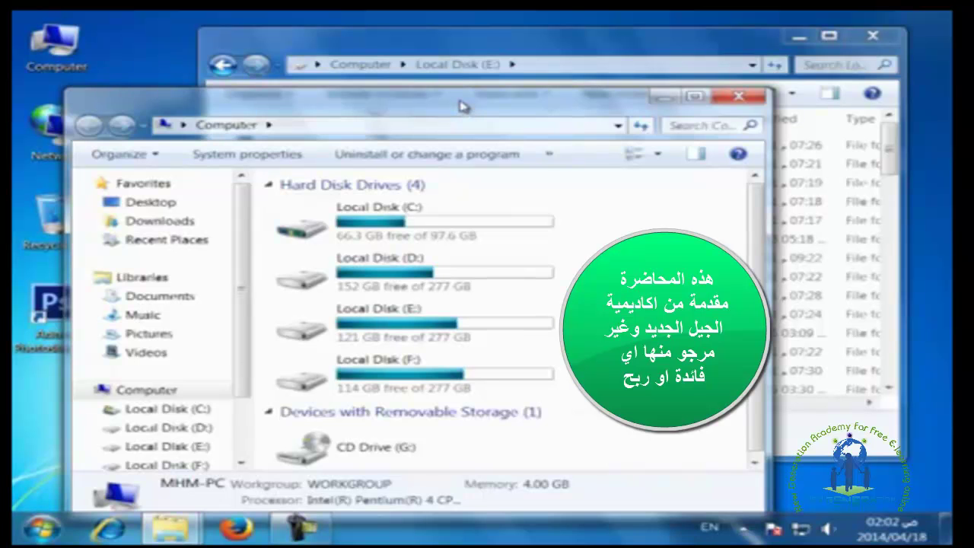
Snap the Computer window to the left half of the desktop and the Local Disk (E:) window to the right half
{"action": "mouse_move", "coordinate": [463, 107]}
{"action": "left_mouse_down"}
{"action": "mouse_move", "coordinate": [539, 115]}
{"action": "mouse_move", "coordinate": [393, 146]}
{"action": "mouse_move", "coordinate": [482, 110]}
{"action": "left_mouse_up"}
{"action": "left_click_drag", "start_coordinate": [540, 111], "coordinate": [15, 50]}
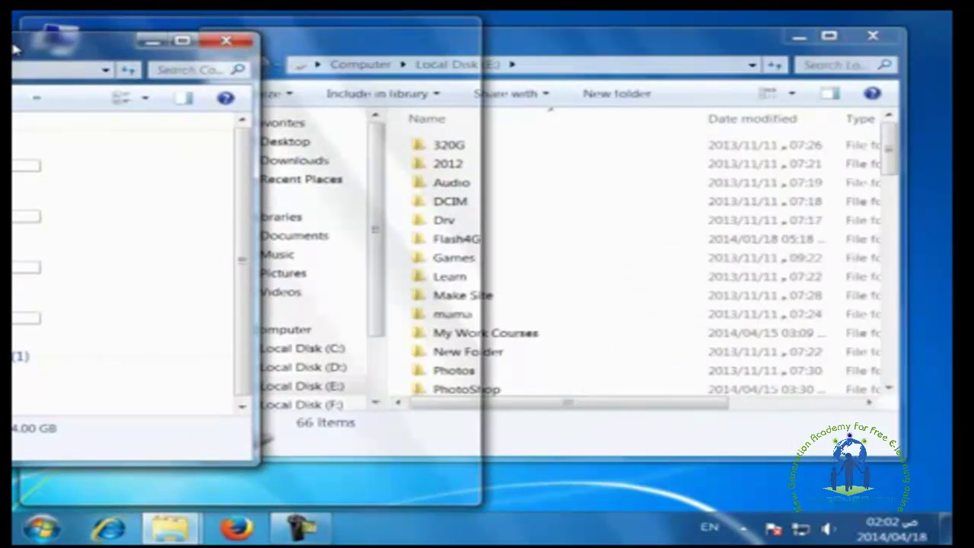
{"action": "left_click_drag", "start_coordinate": [15, 49], "coordinate": [16, 49]}
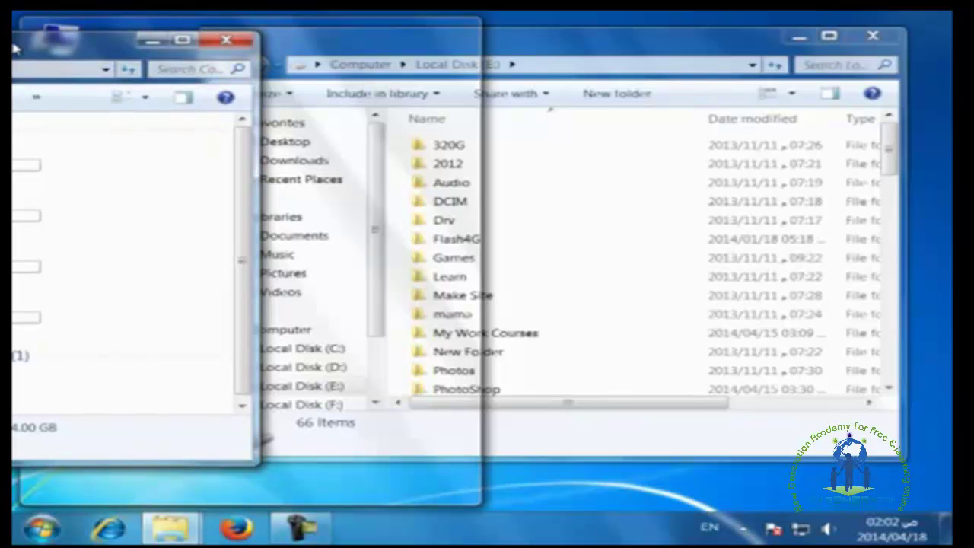
{"action": "left_click_drag", "start_coordinate": [15, 49], "coordinate": [20, 49]}
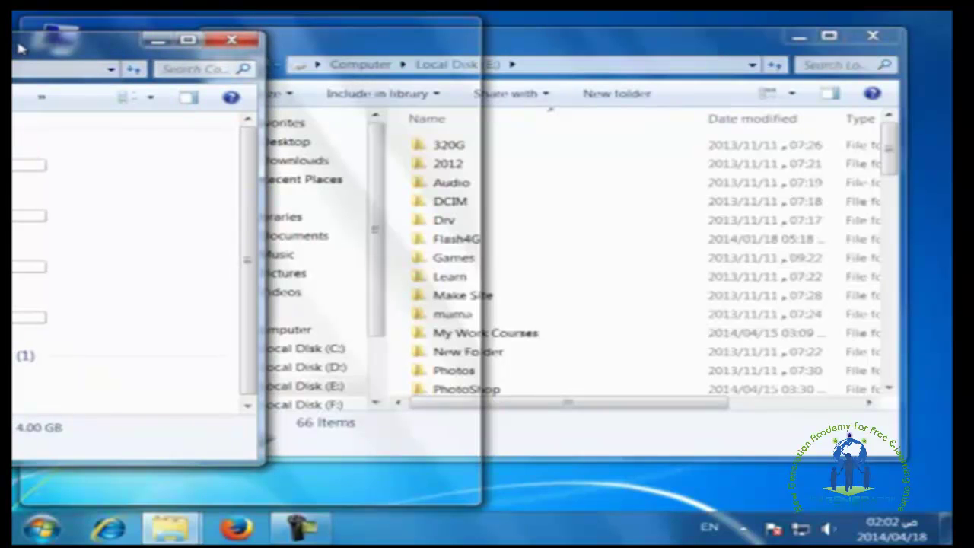
{"action": "left_click_drag", "start_coordinate": [19, 48], "coordinate": [20, 48]}
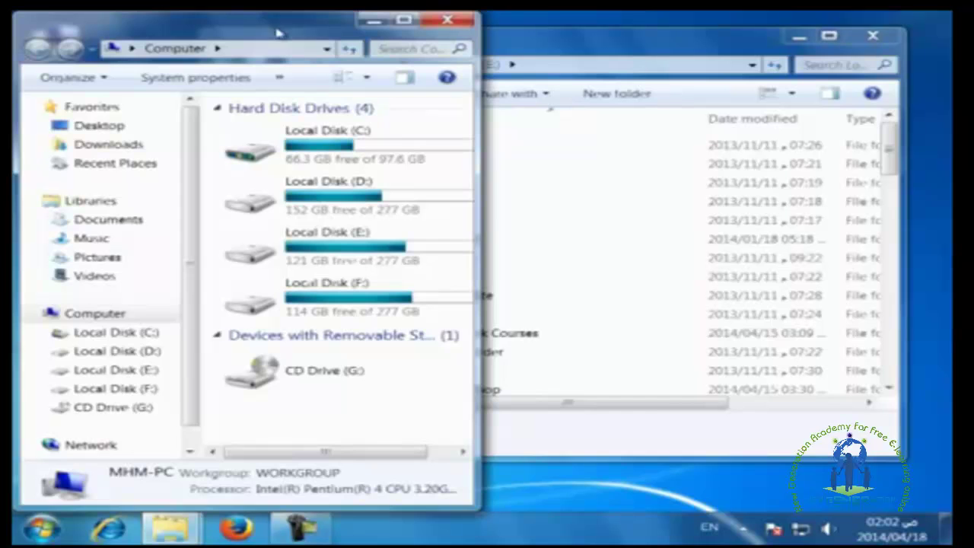
{"action": "left_click_drag", "start_coordinate": [277, 33], "coordinate": [12, 30]}
{"action": "left_click", "coordinate": [627, 55]}
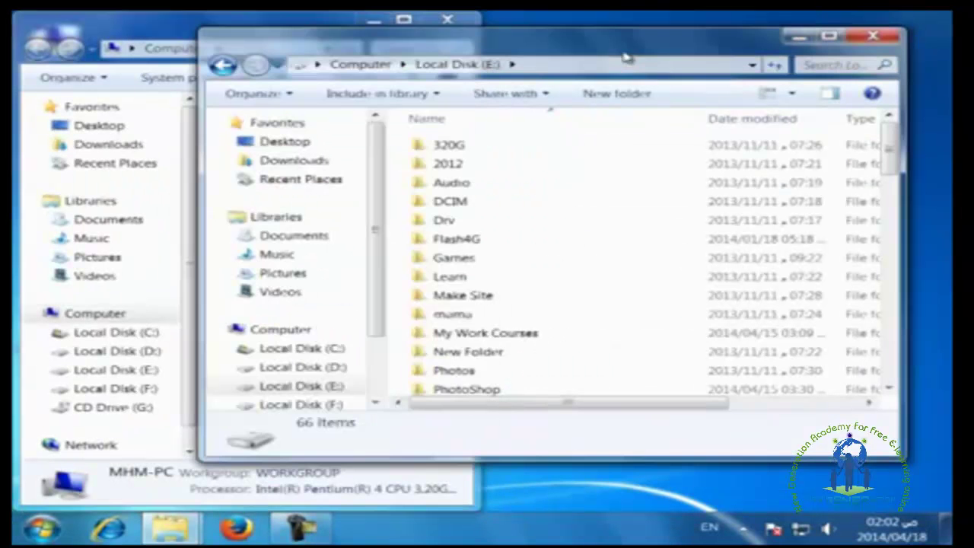
{"action": "left_click_drag", "start_coordinate": [500, 51], "coordinate": [971, 51]}
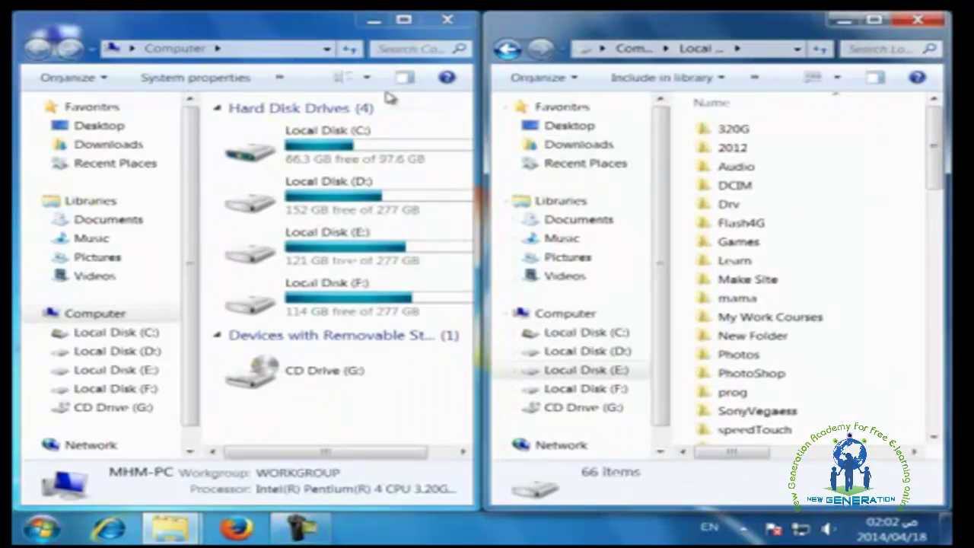
Arrange the open windows side by side with the taskbar's window arrangement option, applying it twice
{"action": "right_click", "coordinate": [559, 535]}
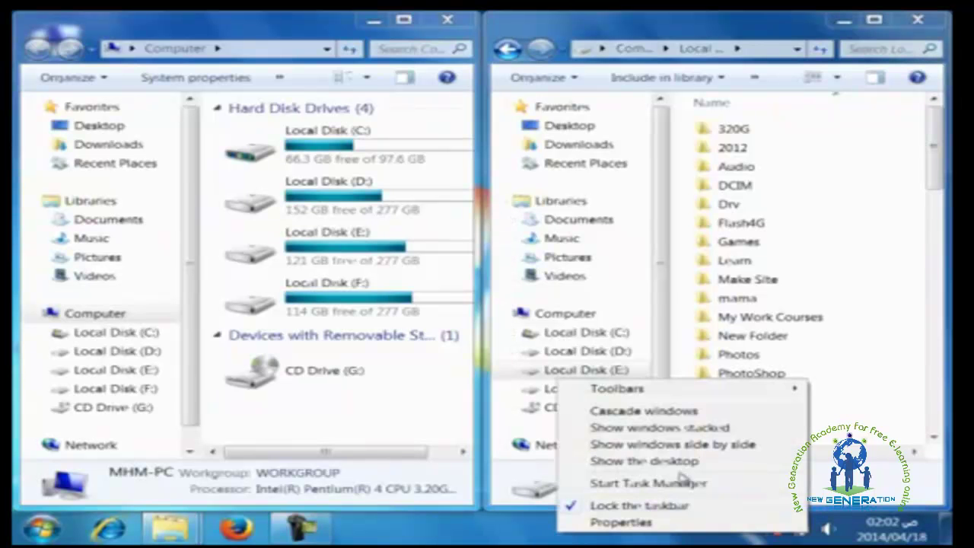
{"action": "left_click", "coordinate": [729, 449]}
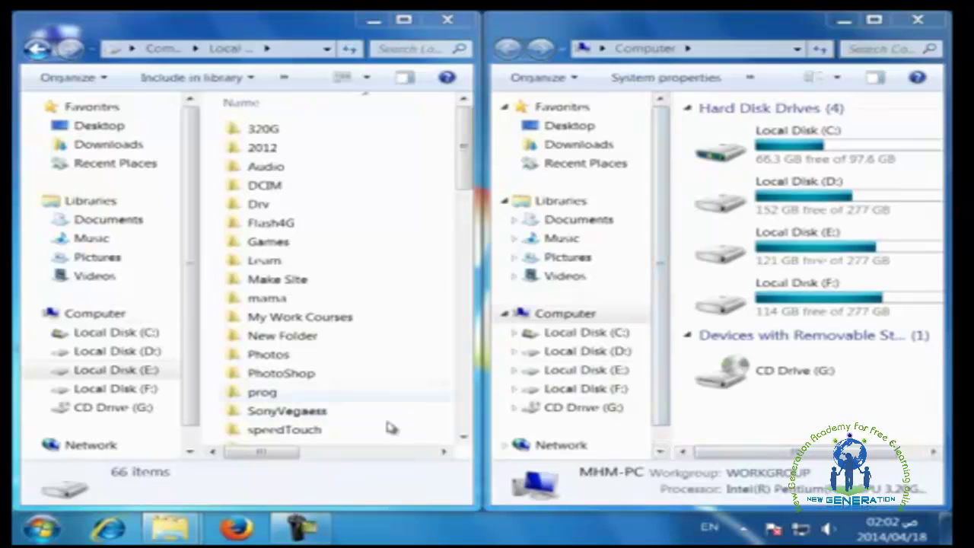
{"action": "right_click", "coordinate": [512, 532]}
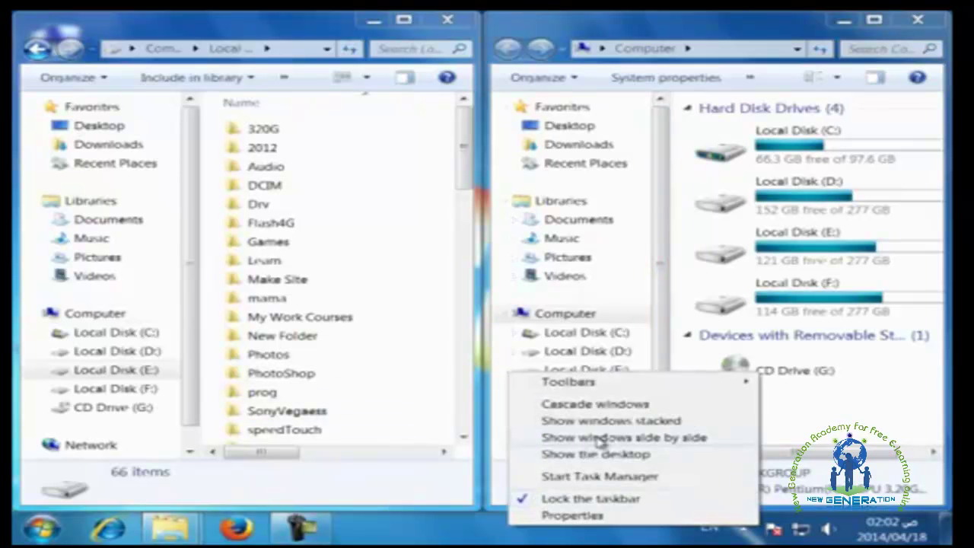
{"action": "left_click", "coordinate": [688, 446]}
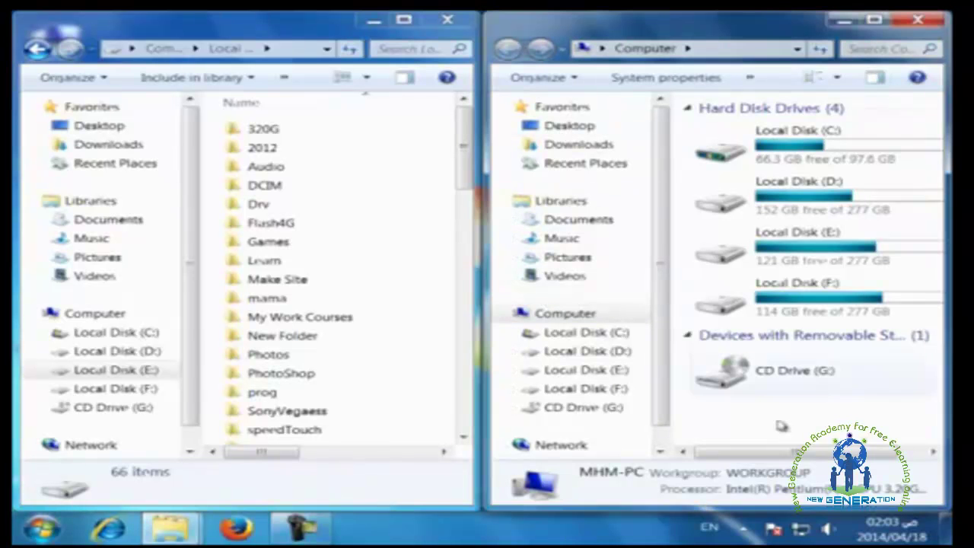
Peek at the desktop through the open windows, show the desktop fully, and bring both windows back
{"action": "left_click", "coordinate": [947, 531]}
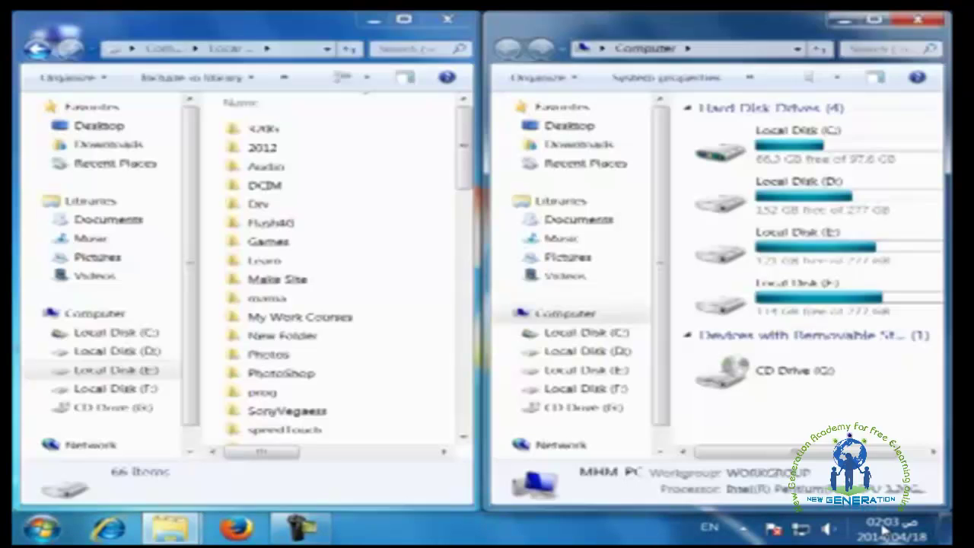
{"action": "mouse_move", "coordinate": [884, 530]}
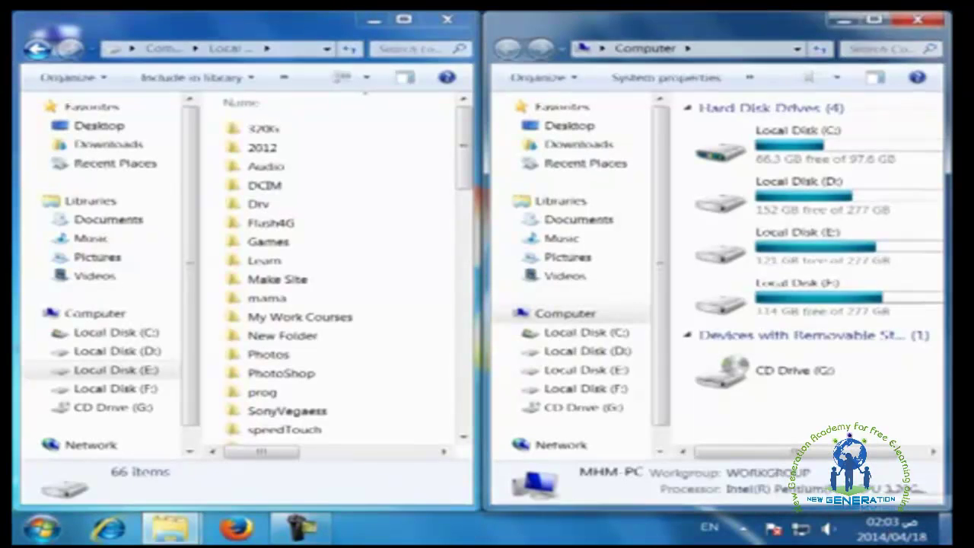
{"action": "mouse_move", "coordinate": [948, 528]}
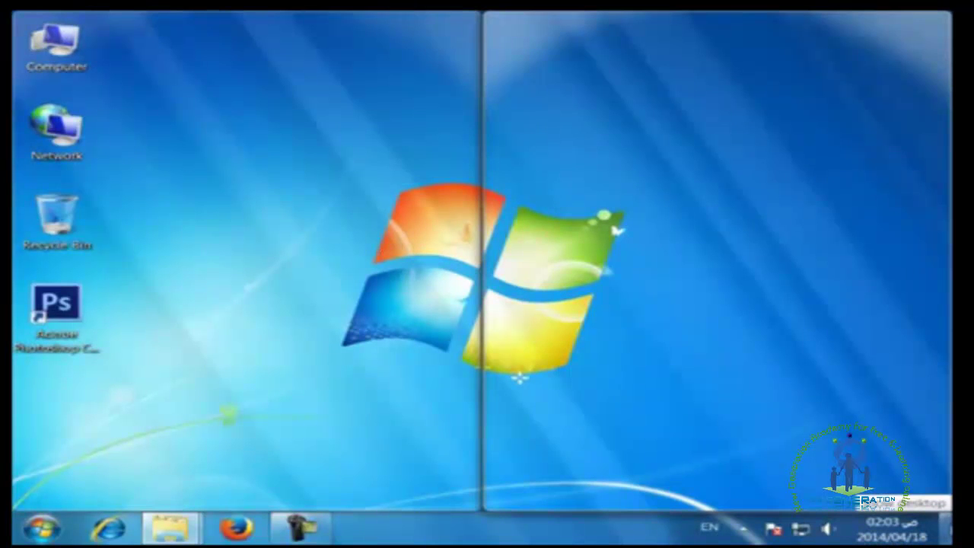
{"action": "left_click", "coordinate": [947, 529]}
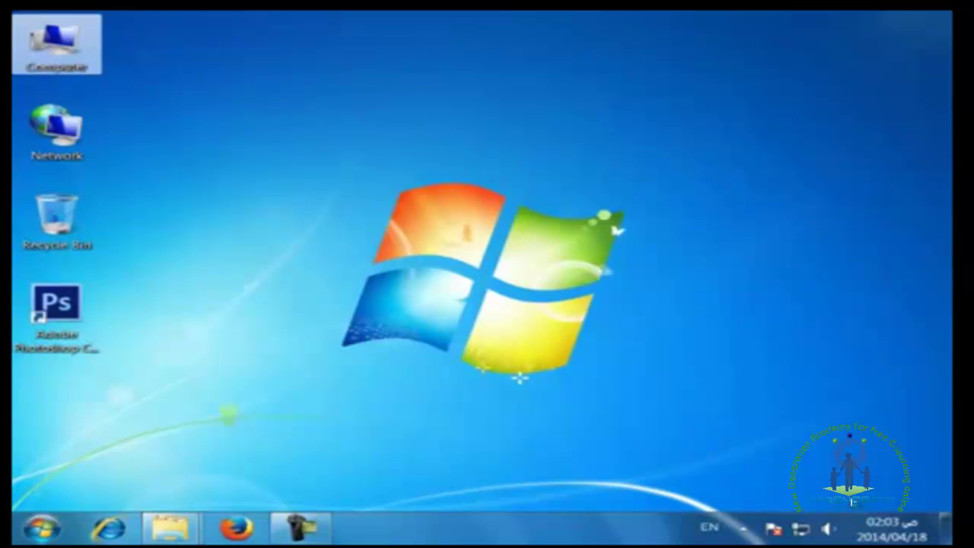
{"action": "left_click", "coordinate": [948, 529]}
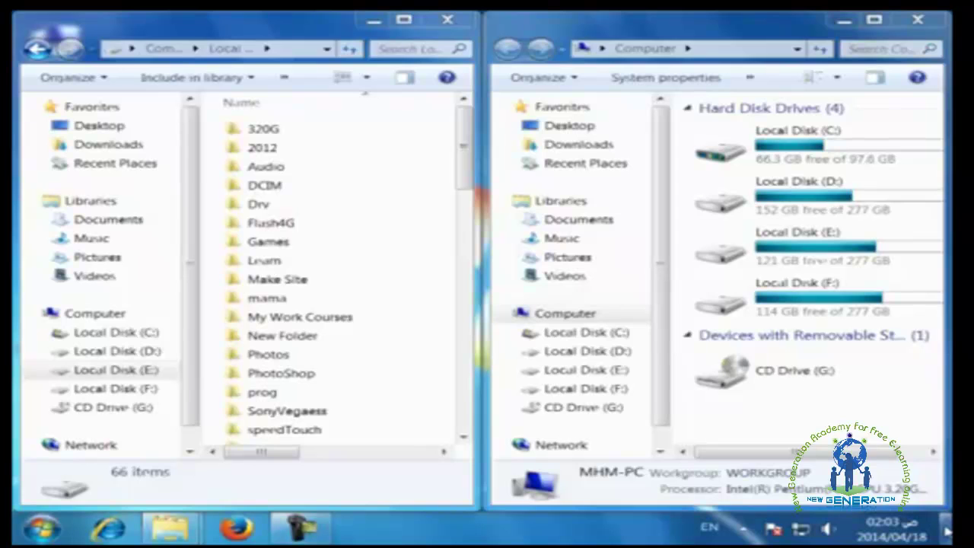
{"action": "mouse_move", "coordinate": [947, 529]}
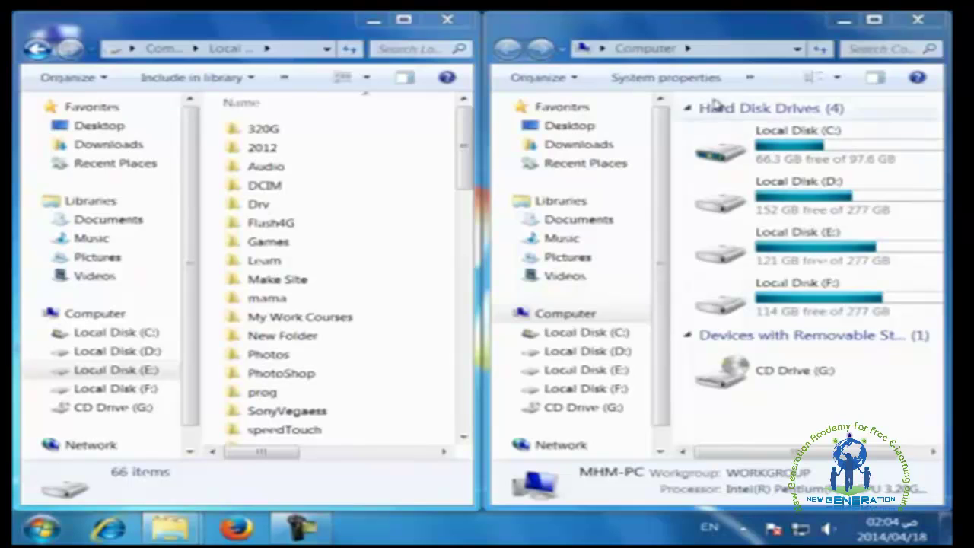
Pull the Computer window out of its snapped half, maximize it, and restore it to a floating window
{"action": "left_click_drag", "start_coordinate": [711, 19], "coordinate": [298, 17]}
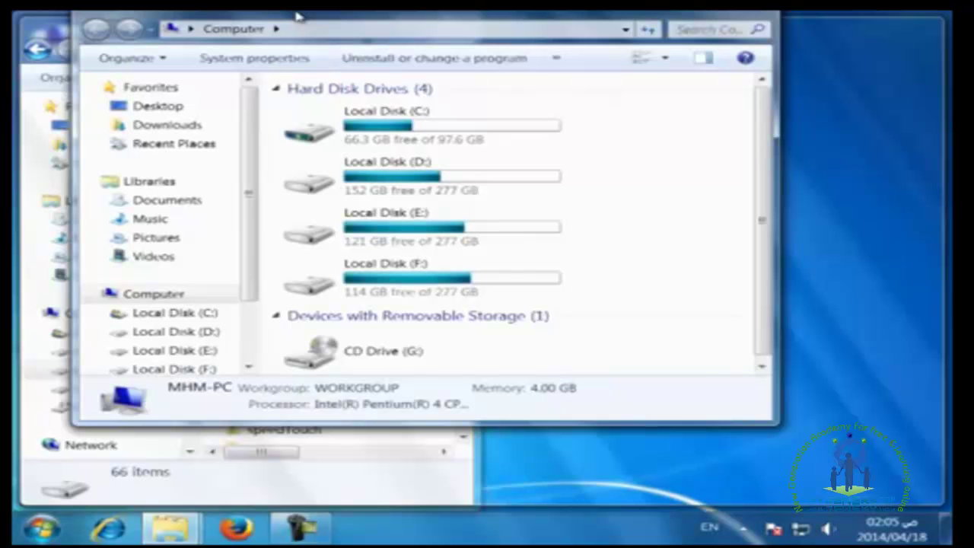
{"action": "double_click", "coordinate": [298, 17]}
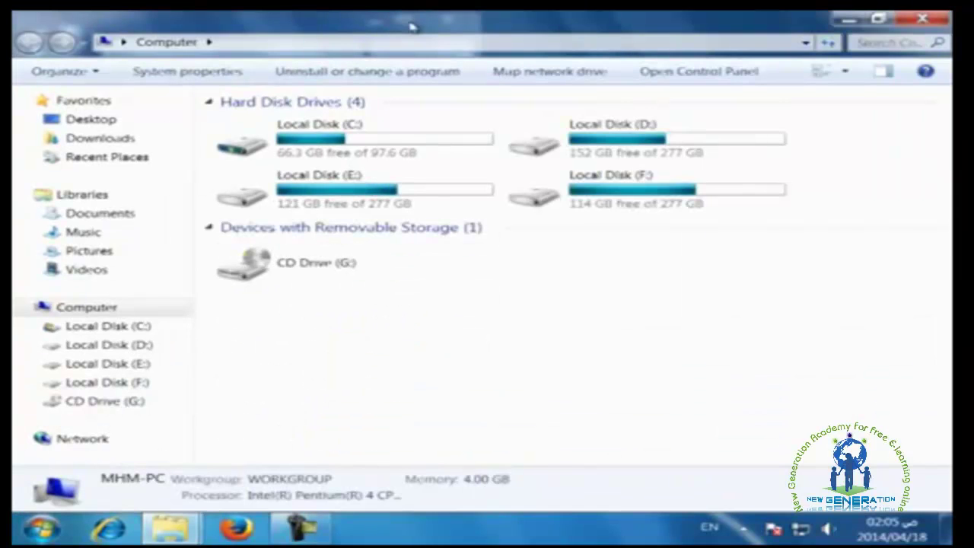
{"action": "left_click_drag", "start_coordinate": [412, 27], "coordinate": [424, 119]}
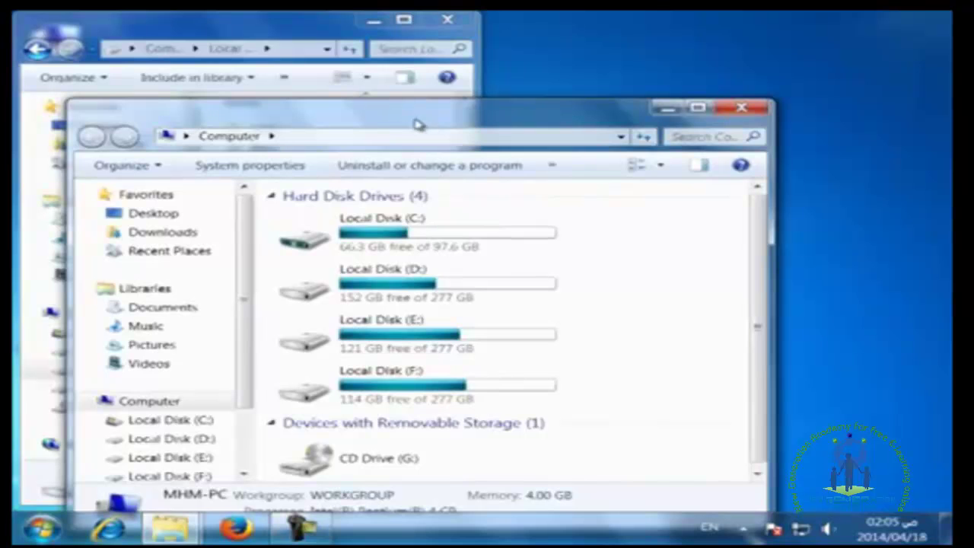
Maximize the Local Disk (E:) window, snap it to the right half of the desktop, and snap the Computer window to the left half
{"action": "left_click_drag", "start_coordinate": [190, 23], "coordinate": [245, 15]}
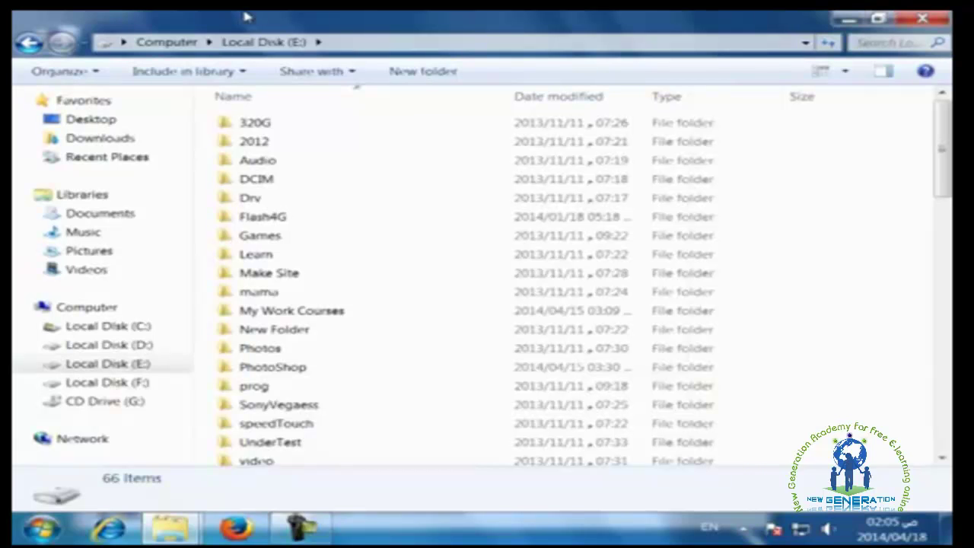
{"action": "left_click_drag", "start_coordinate": [246, 15], "coordinate": [950, 73]}
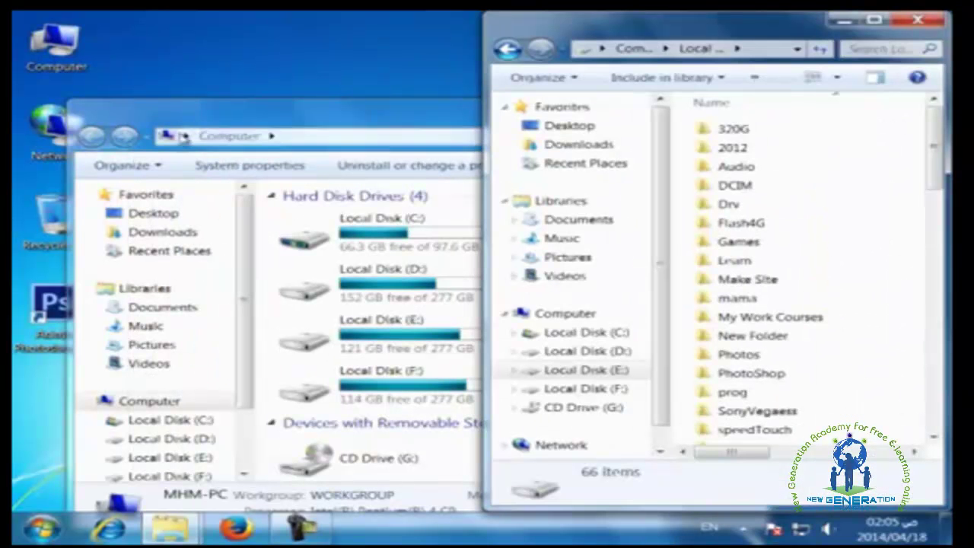
{"action": "left_click", "coordinate": [431, 126]}
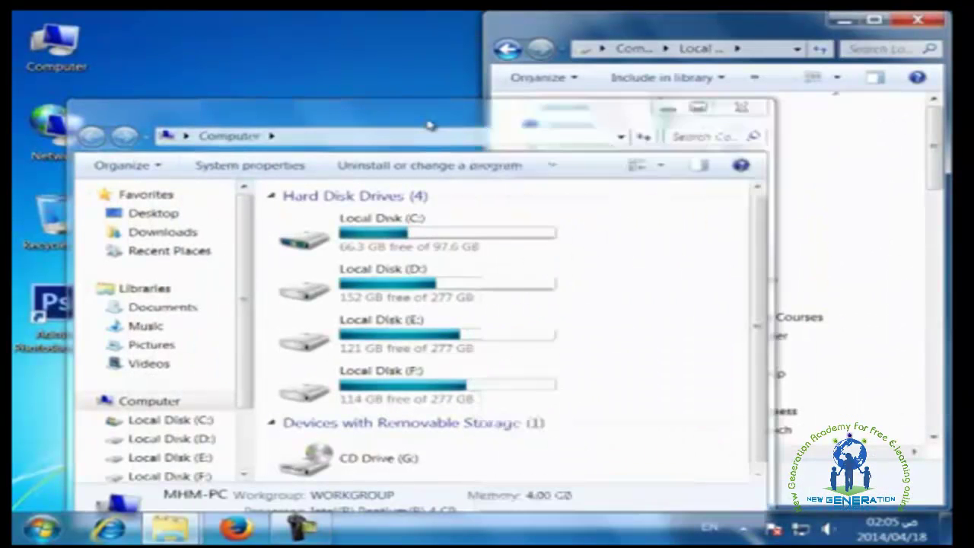
{"action": "left_click_drag", "start_coordinate": [431, 125], "coordinate": [2, 38]}
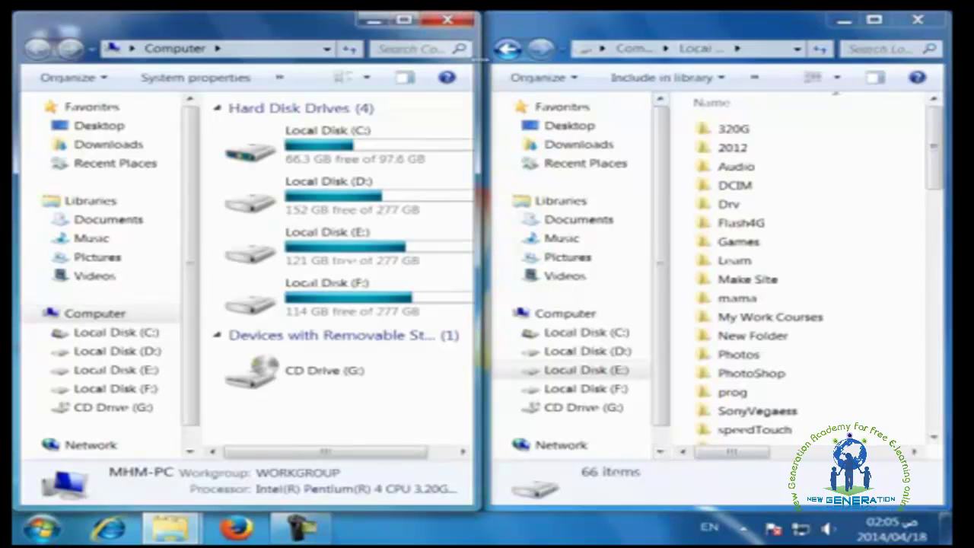
Unsnap both windows so they float and overlap, and open a Network window placed at the lower left of the desktop
{"action": "left_click_drag", "start_coordinate": [93, 27], "coordinate": [380, 70]}
{"action": "left_click_drag", "start_coordinate": [647, 32], "coordinate": [442, 77]}
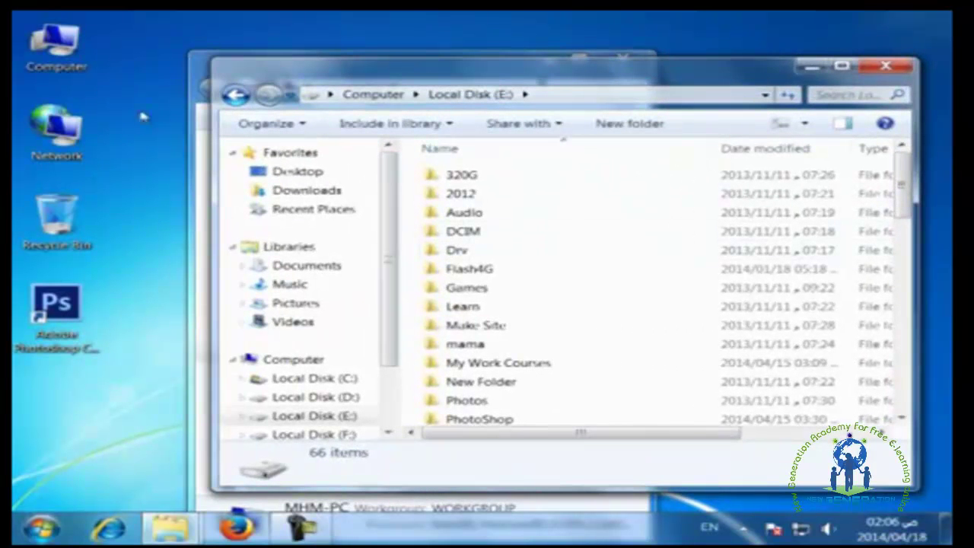
{"action": "double_click", "coordinate": [57, 131]}
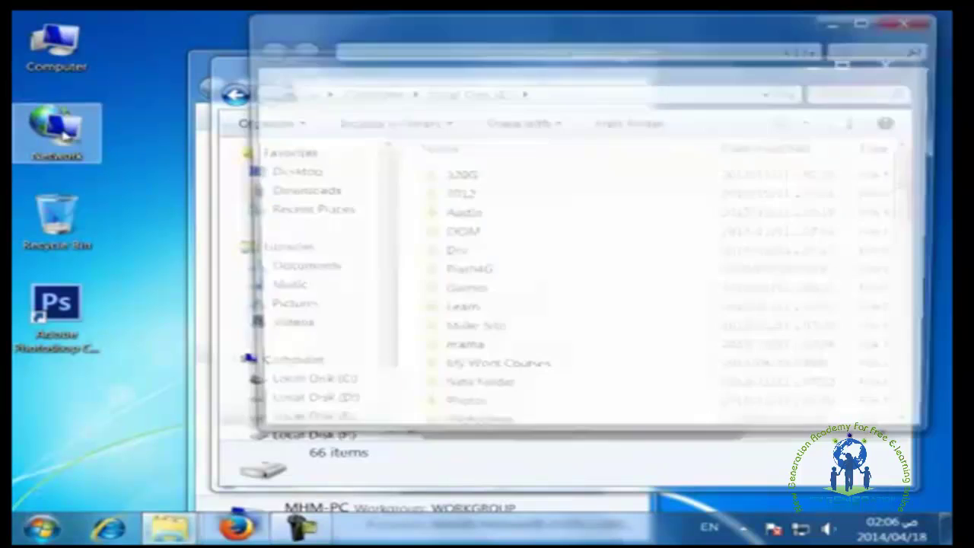
{"action": "left_click_drag", "start_coordinate": [480, 29], "coordinate": [279, 166]}
Bring the Computer window forward and widen it, shake it to minimize the other windows, and shake it again to restore them
{"action": "left_click", "coordinate": [347, 96]}
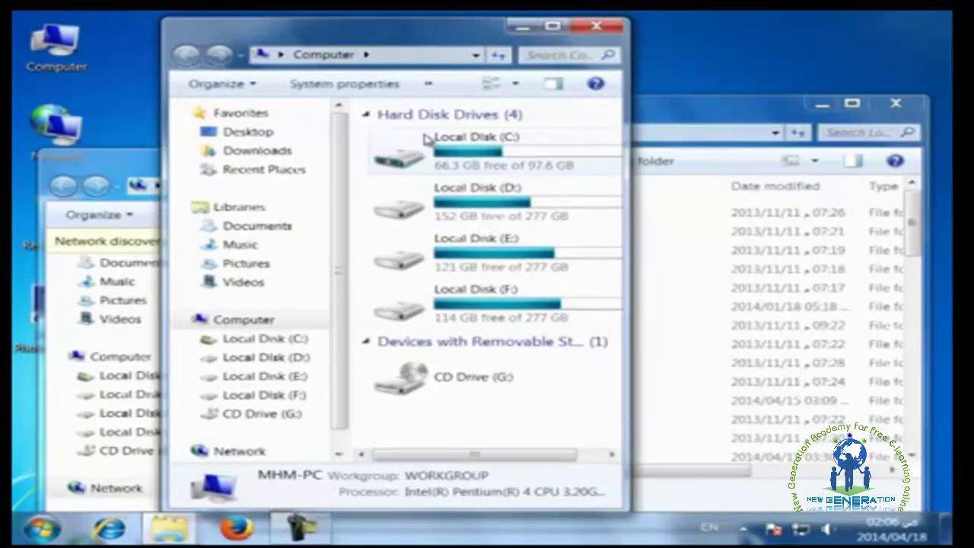
{"action": "left_click_drag", "start_coordinate": [630, 189], "coordinate": [854, 189]}
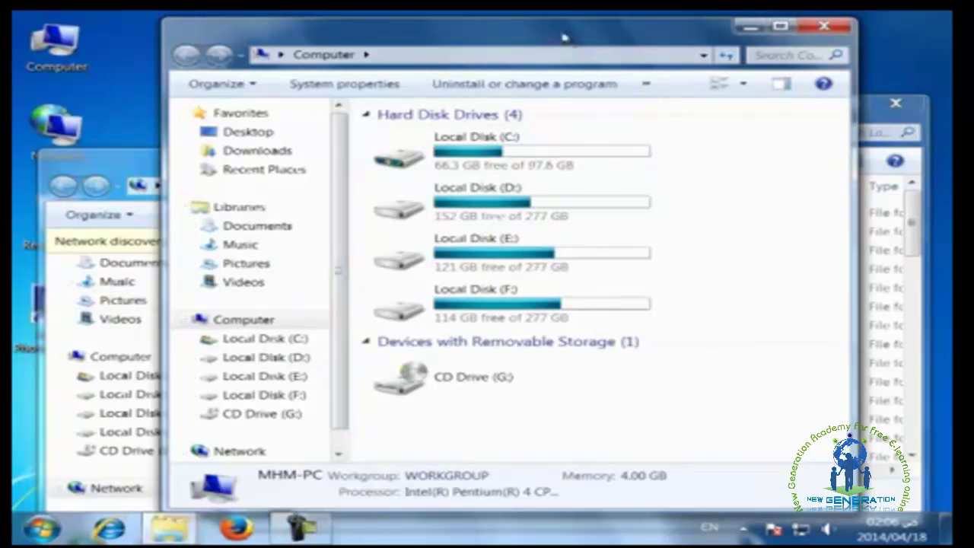
{"action": "left_click_drag", "start_coordinate": [532, 39], "coordinate": [500, 54]}
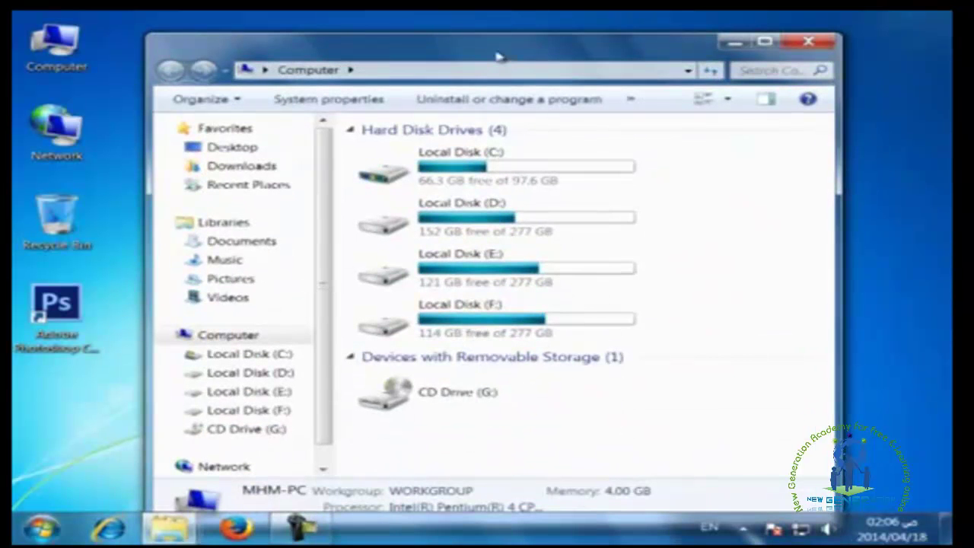
{"action": "left_click_drag", "start_coordinate": [495, 54], "coordinate": [440, 44]}
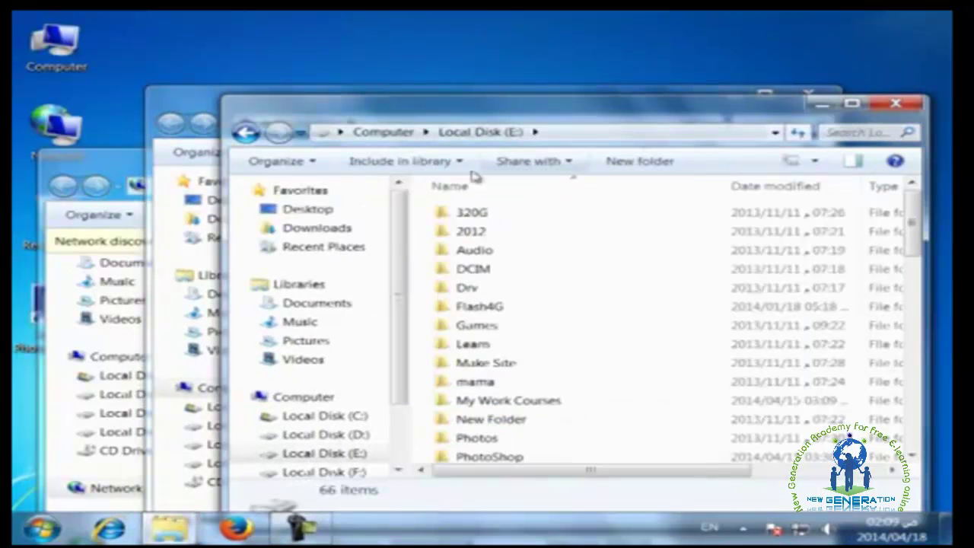
Bring the Network window to the front and cycle through all open windows in the thumbnail switcher, returning to Network
{"action": "left_click", "coordinate": [117, 167]}
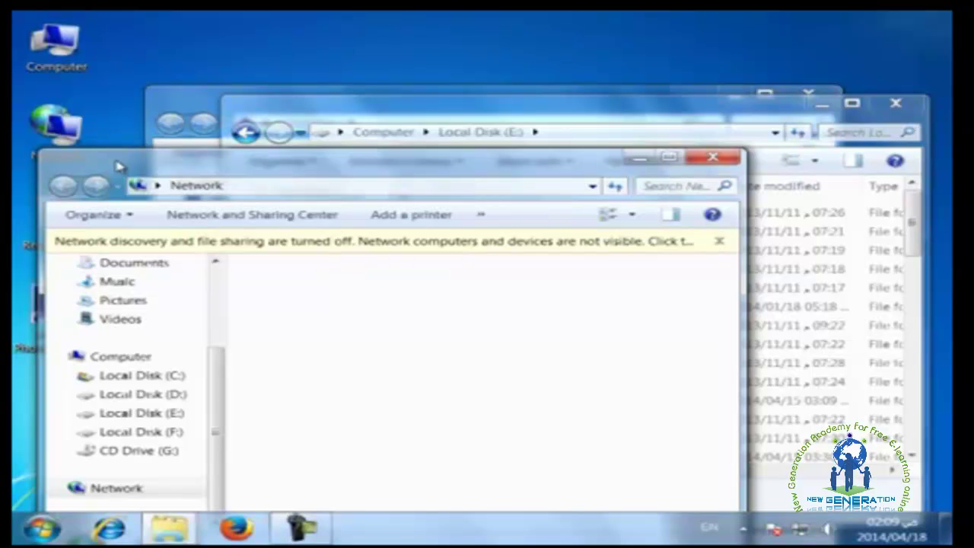
{"action": "key", "text": "alt+Tab"}
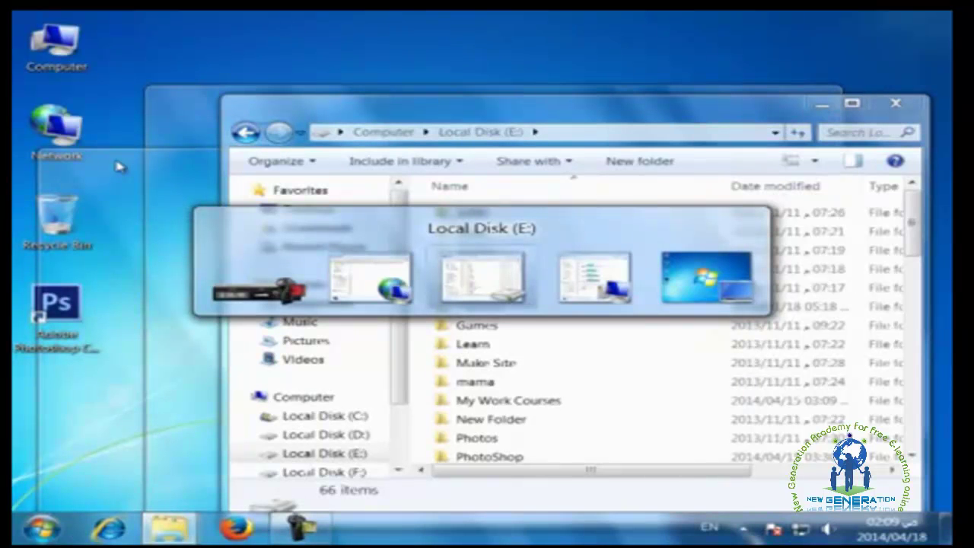
{"action": "key", "text": "alt+Tab"}
{"action": "key", "text": "alt+Tab"}
{"action": "key", "text": "alt+Tab"}
{"action": "key", "text": "alt+Tab"}
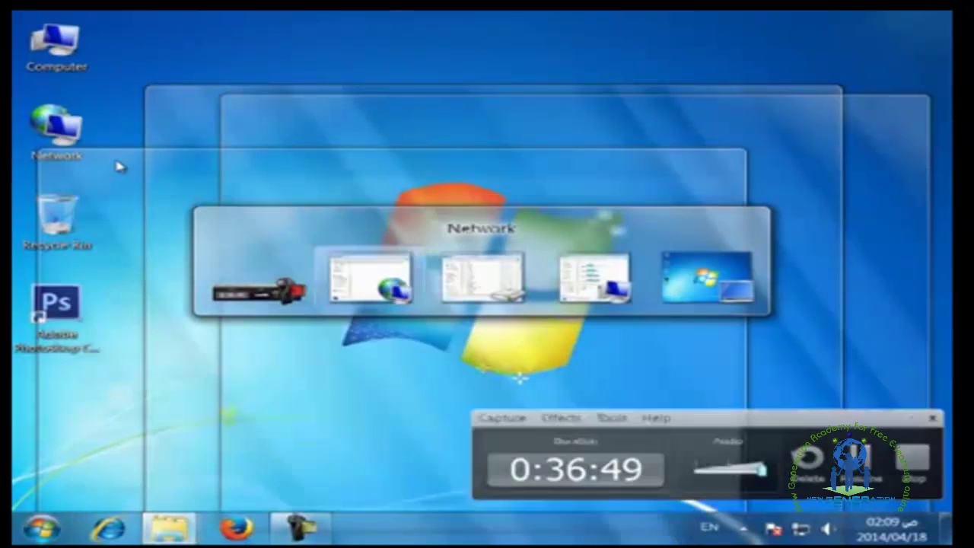
{"action": "key", "text": "alt+Tab"}
{"action": "key", "text": "alt+Tab"}
{"action": "key", "text": "alt+Tab"}
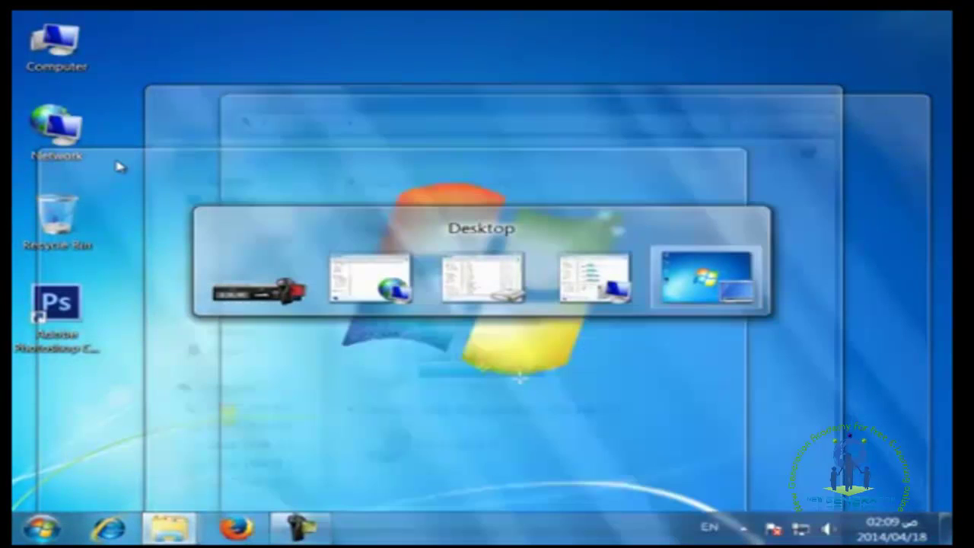
{"action": "key", "text": "alt+Tab"}
{"action": "key", "text": "alt+Tab"}
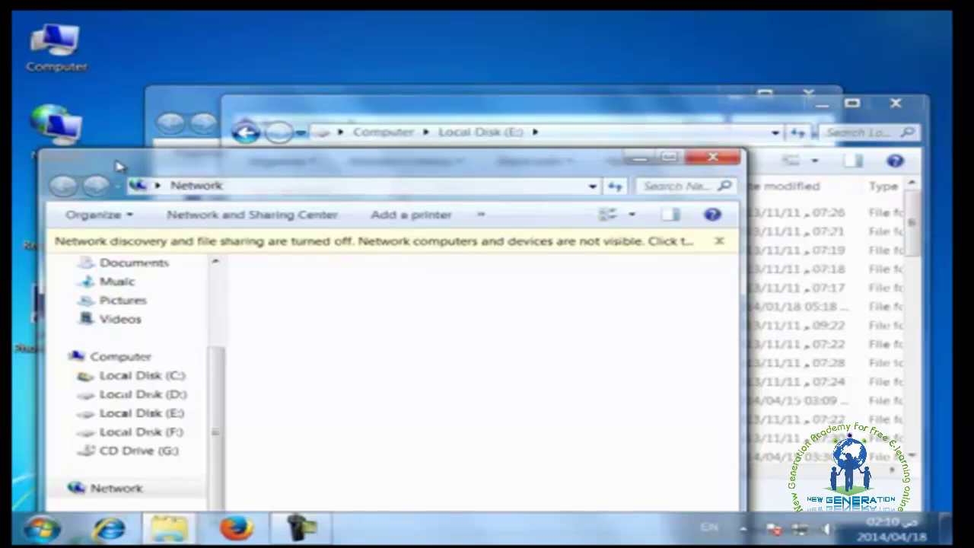
Cycle repeatedly through all open windows and the desktop in the Flip 3D view, stopping with Local Disk (E:) at the front of the stack
{"action": "key", "text": "super+Tab"}
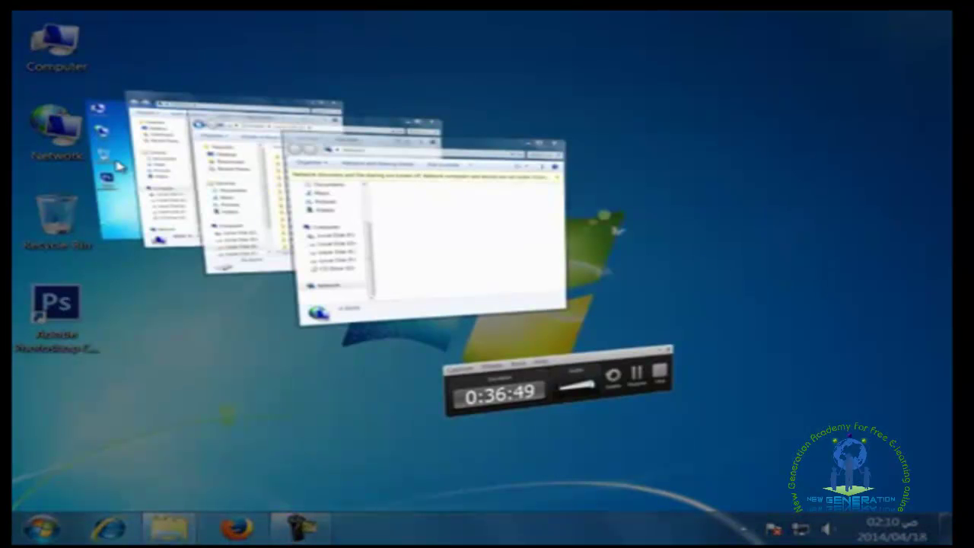
{"action": "key", "text": "super+Tab"}
{"action": "key", "text": "super+Tab"}
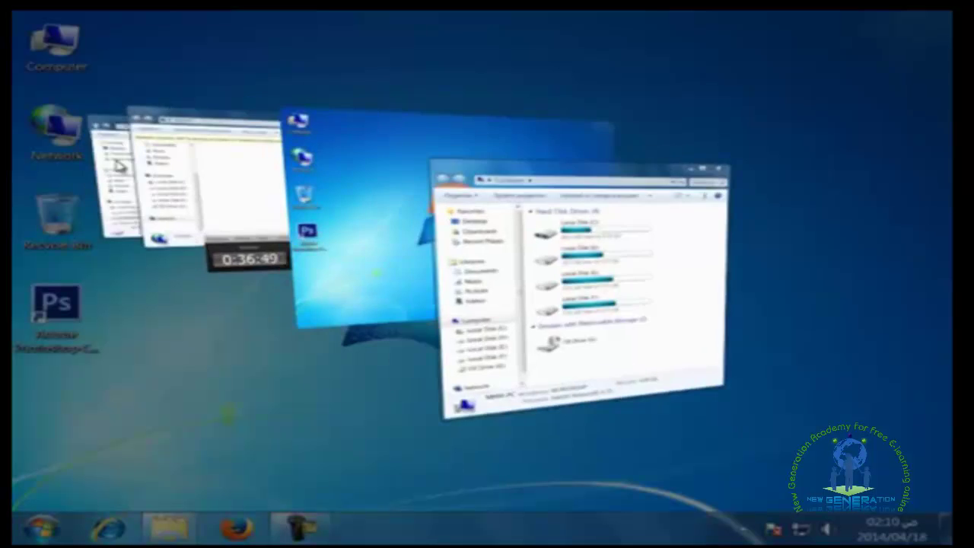
{"action": "key", "text": "super+Tab"}
{"action": "key", "text": "super+Tab"}
{"action": "key", "text": "super+Tab"}
{"action": "key", "text": "super+Tab"}
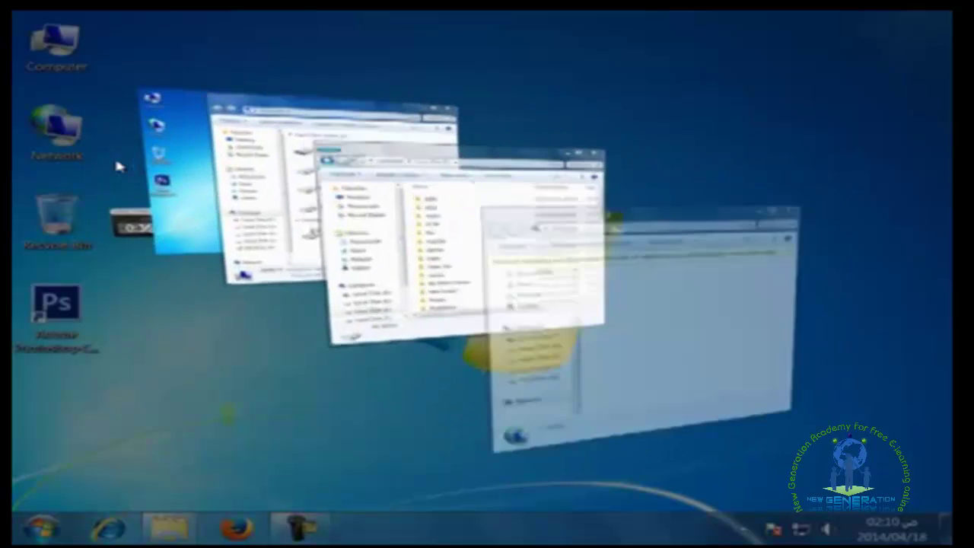
{"action": "key", "text": "super+Tab"}
{"action": "key", "text": "super+Tab"}
{"action": "key", "text": "super+Tab"}
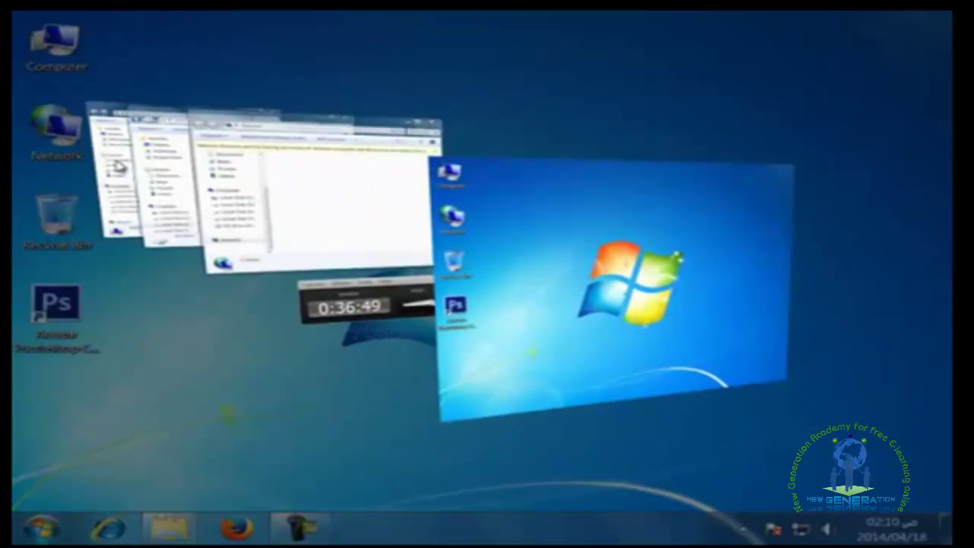
{"action": "key", "text": "super+Tab"}
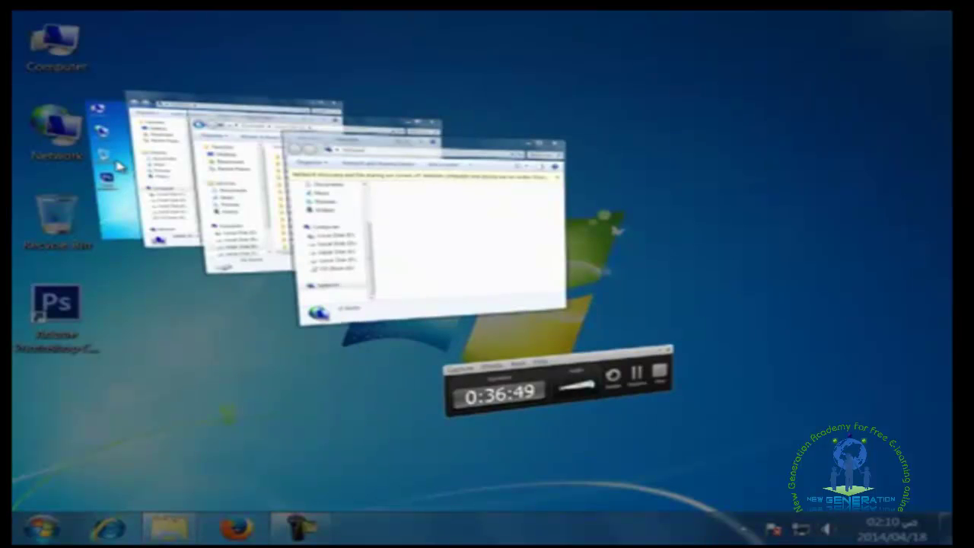
{"action": "key", "text": "super+Tab"}
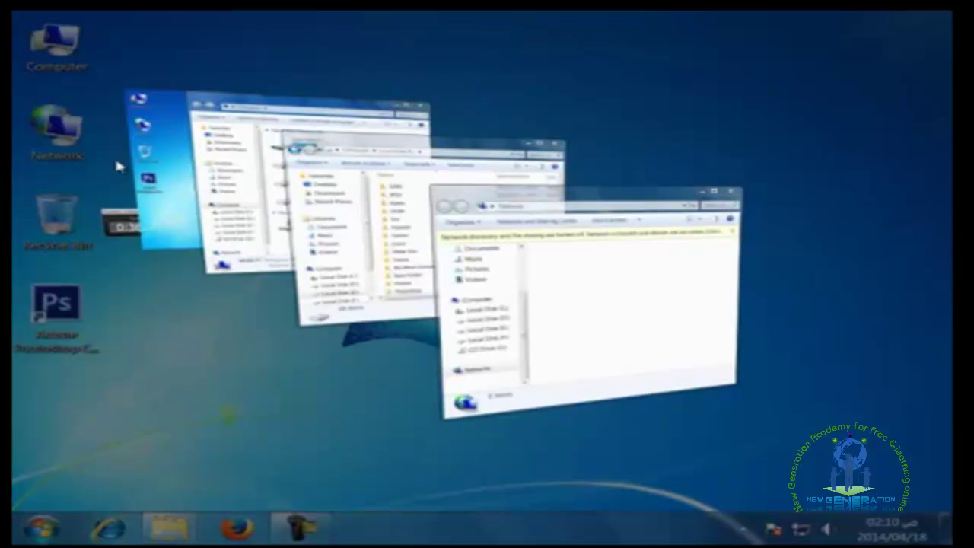
{"action": "key", "text": "super+Tab"}
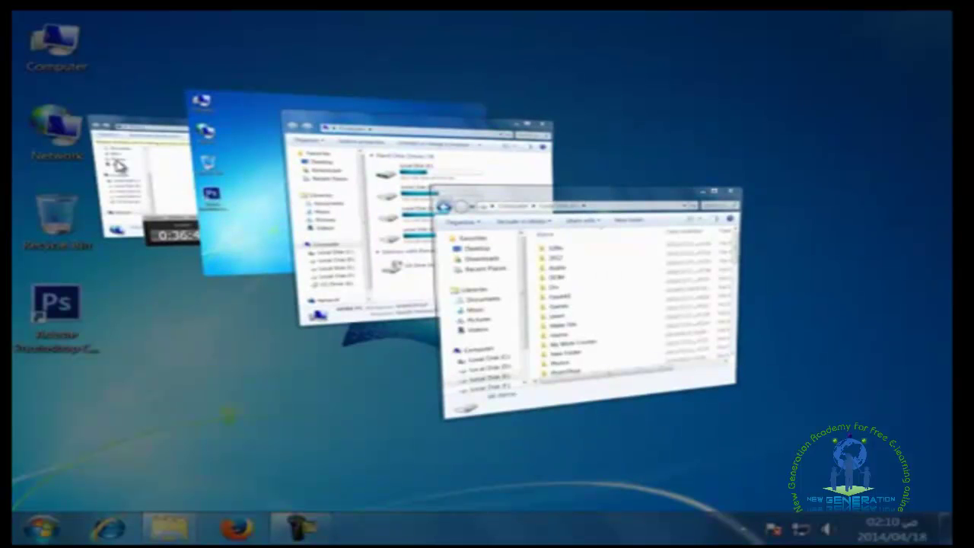